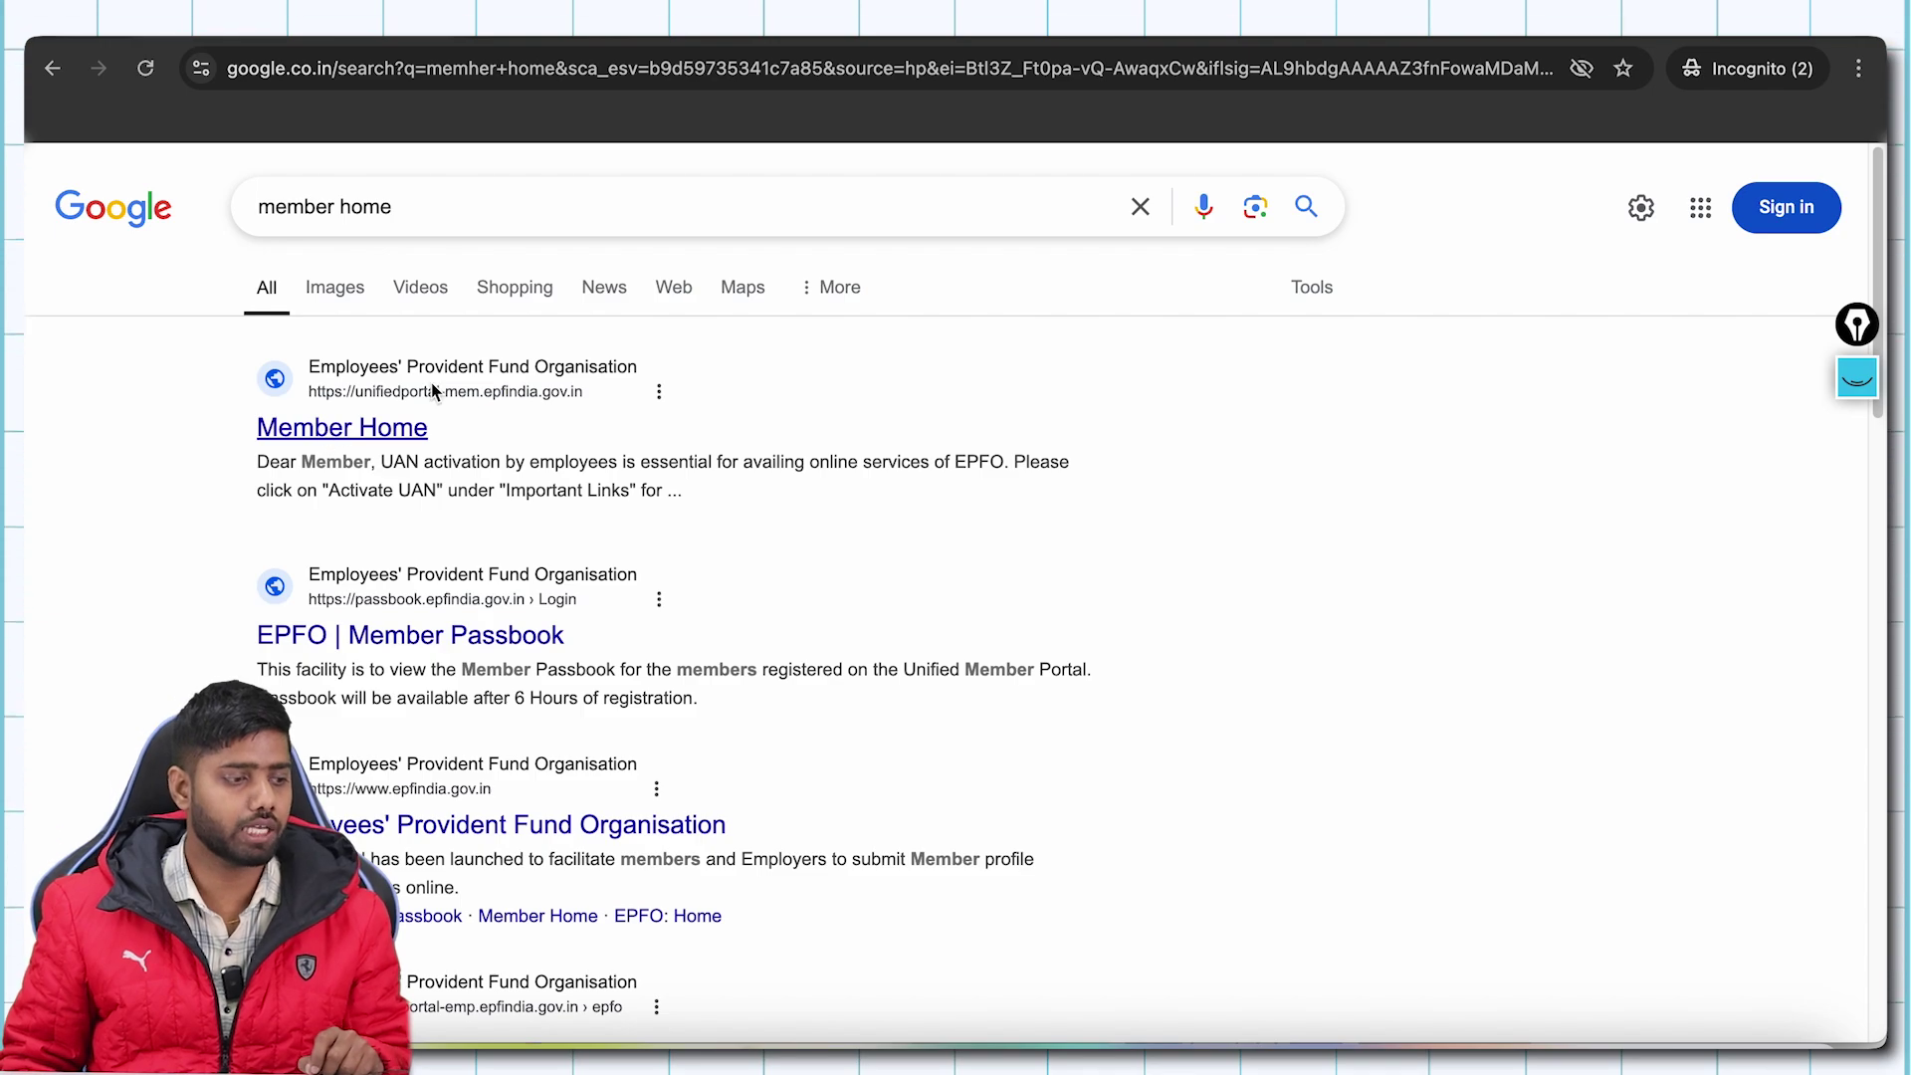
Open the EPFO member portal from the search results and dismiss the login-page security alert.
{"action": "left_click_drag", "start_coordinate": [461, 377], "coordinate": [556, 365]}
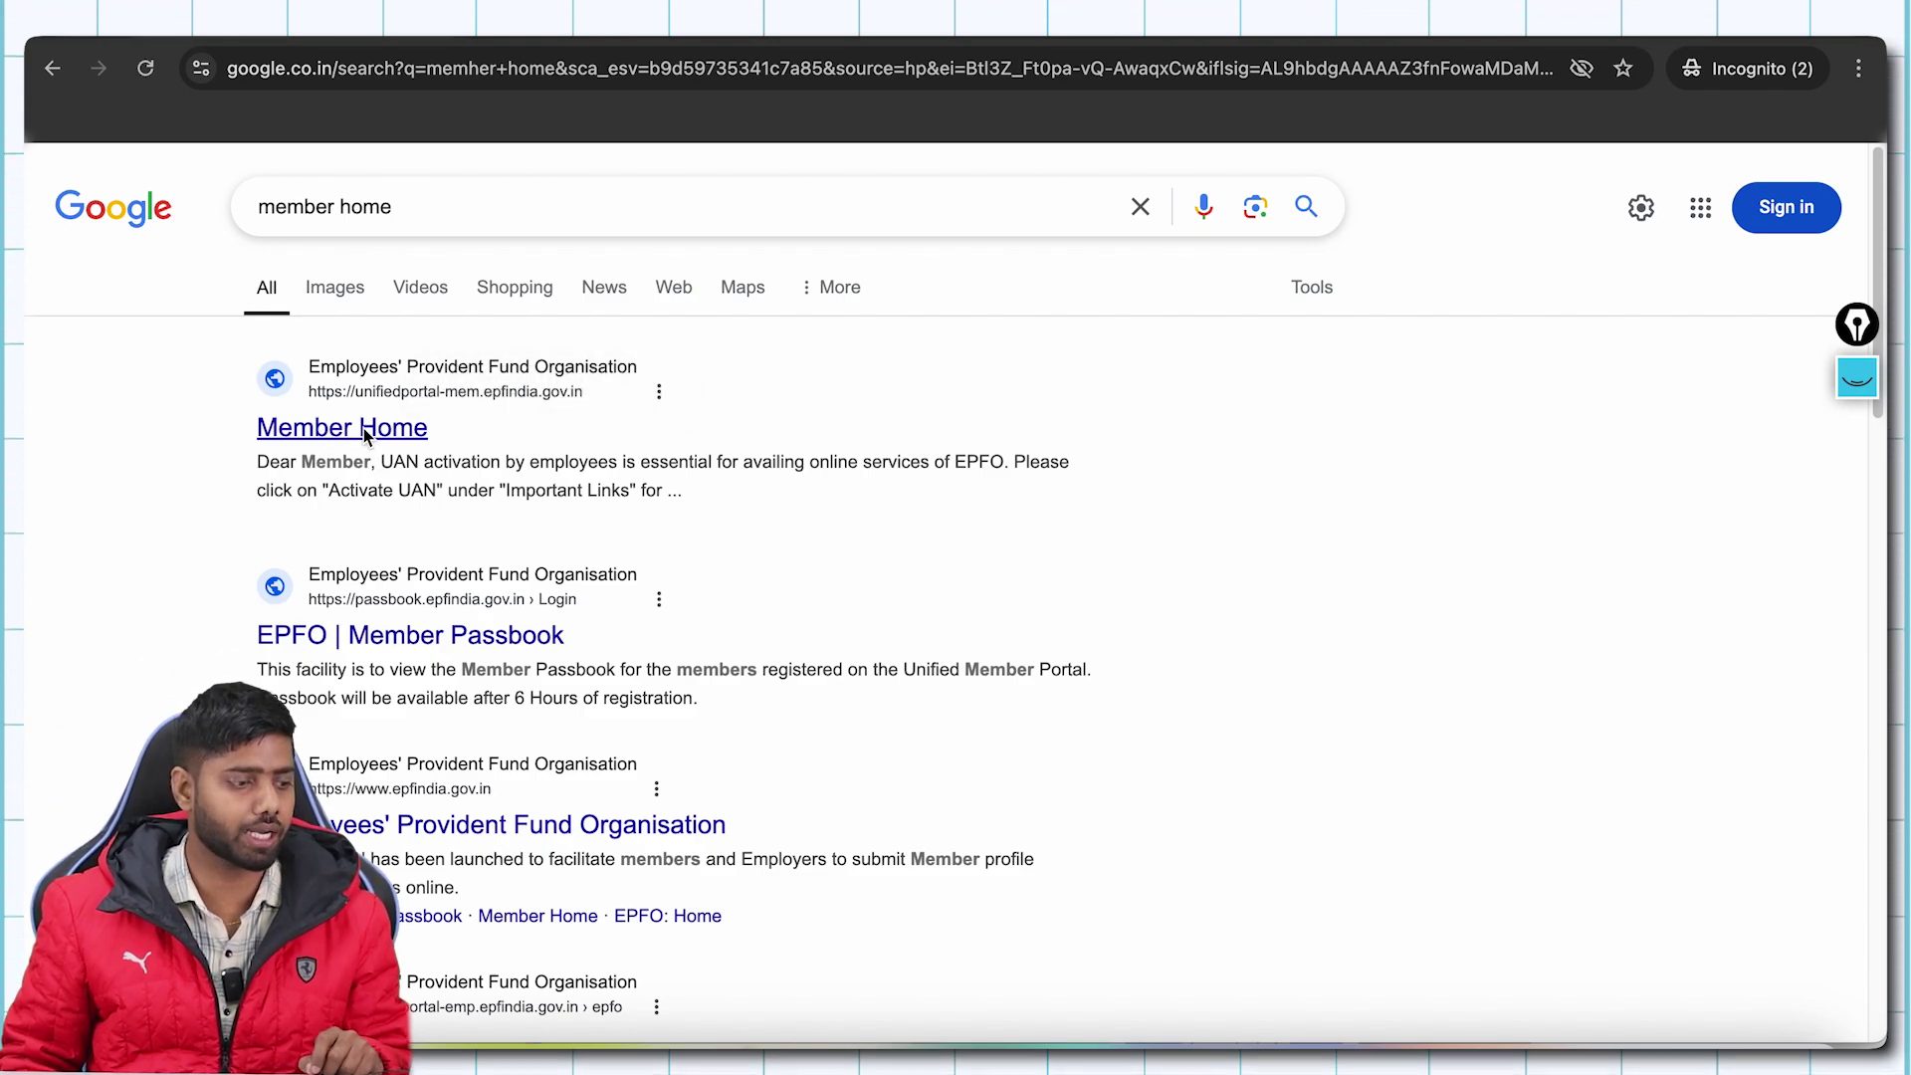
{"action": "left_click", "coordinate": [362, 428]}
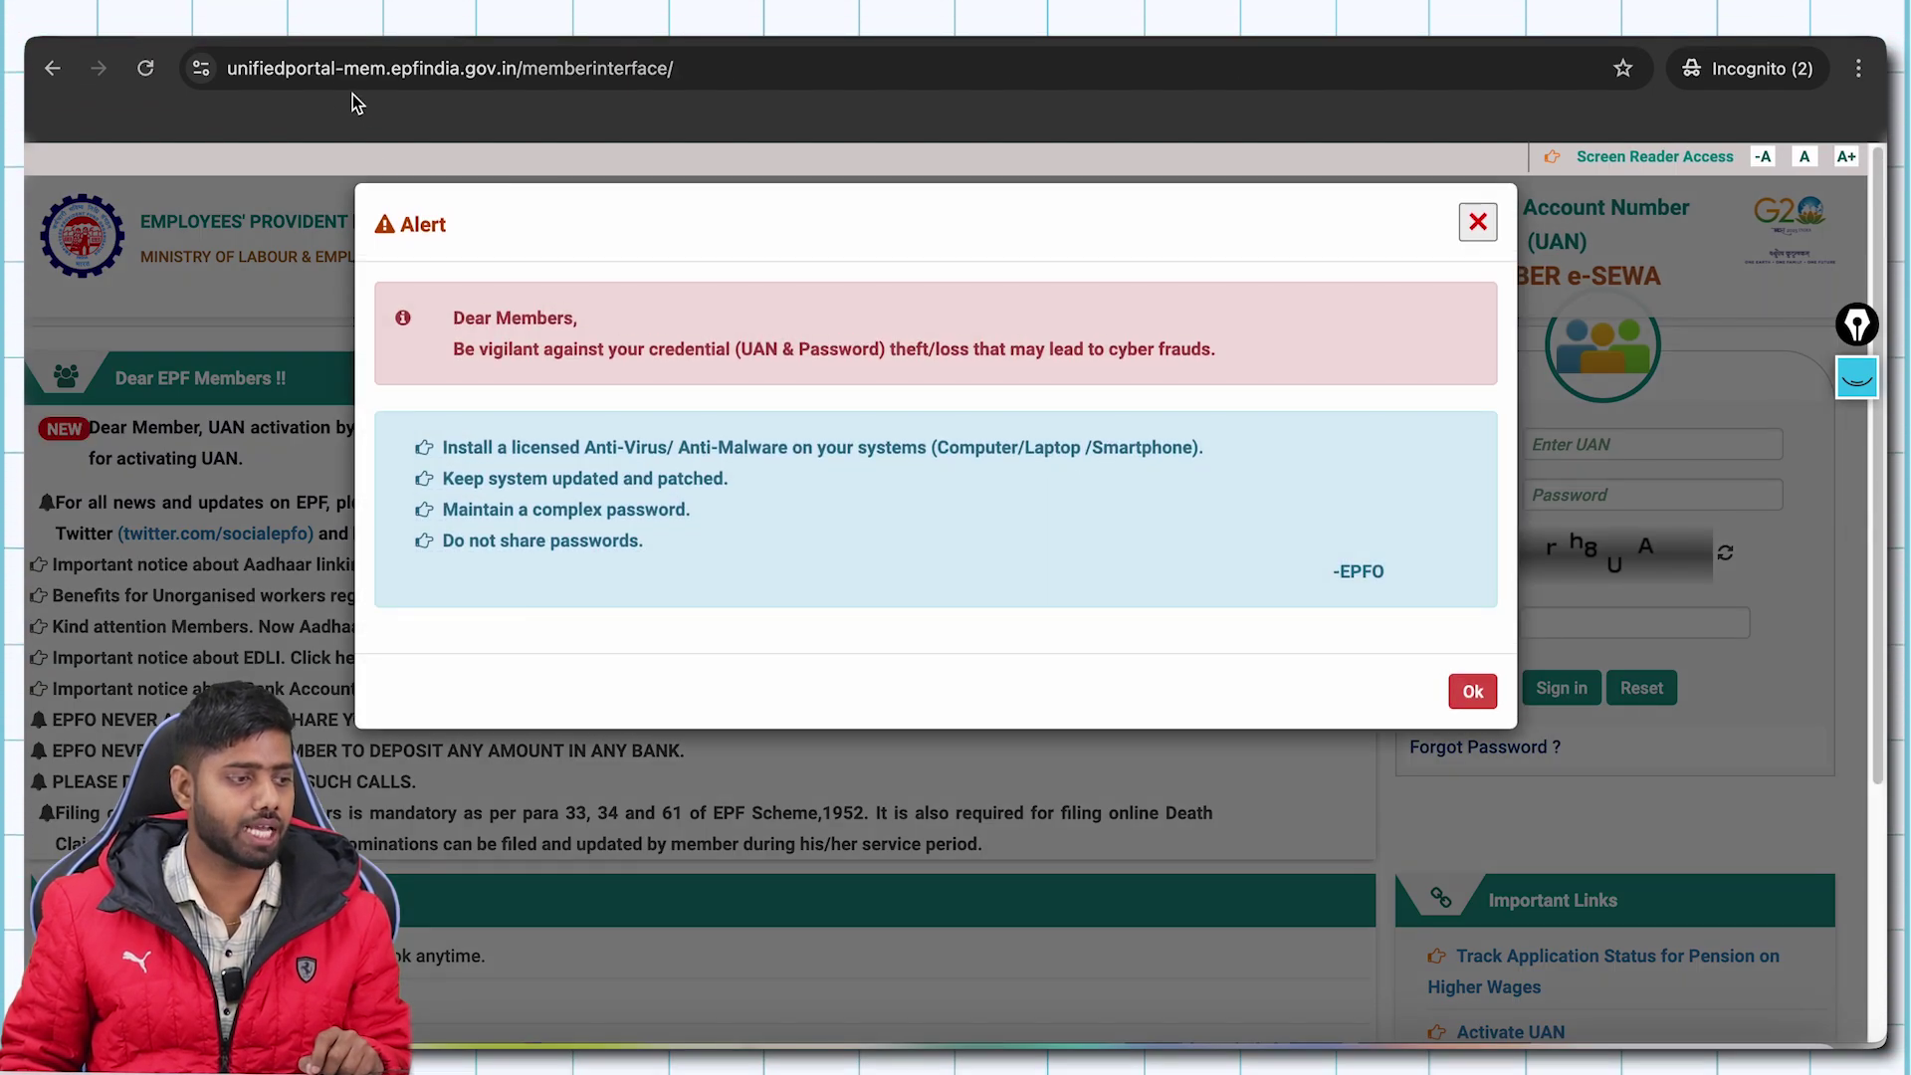
{"action": "left_click", "coordinate": [1474, 227]}
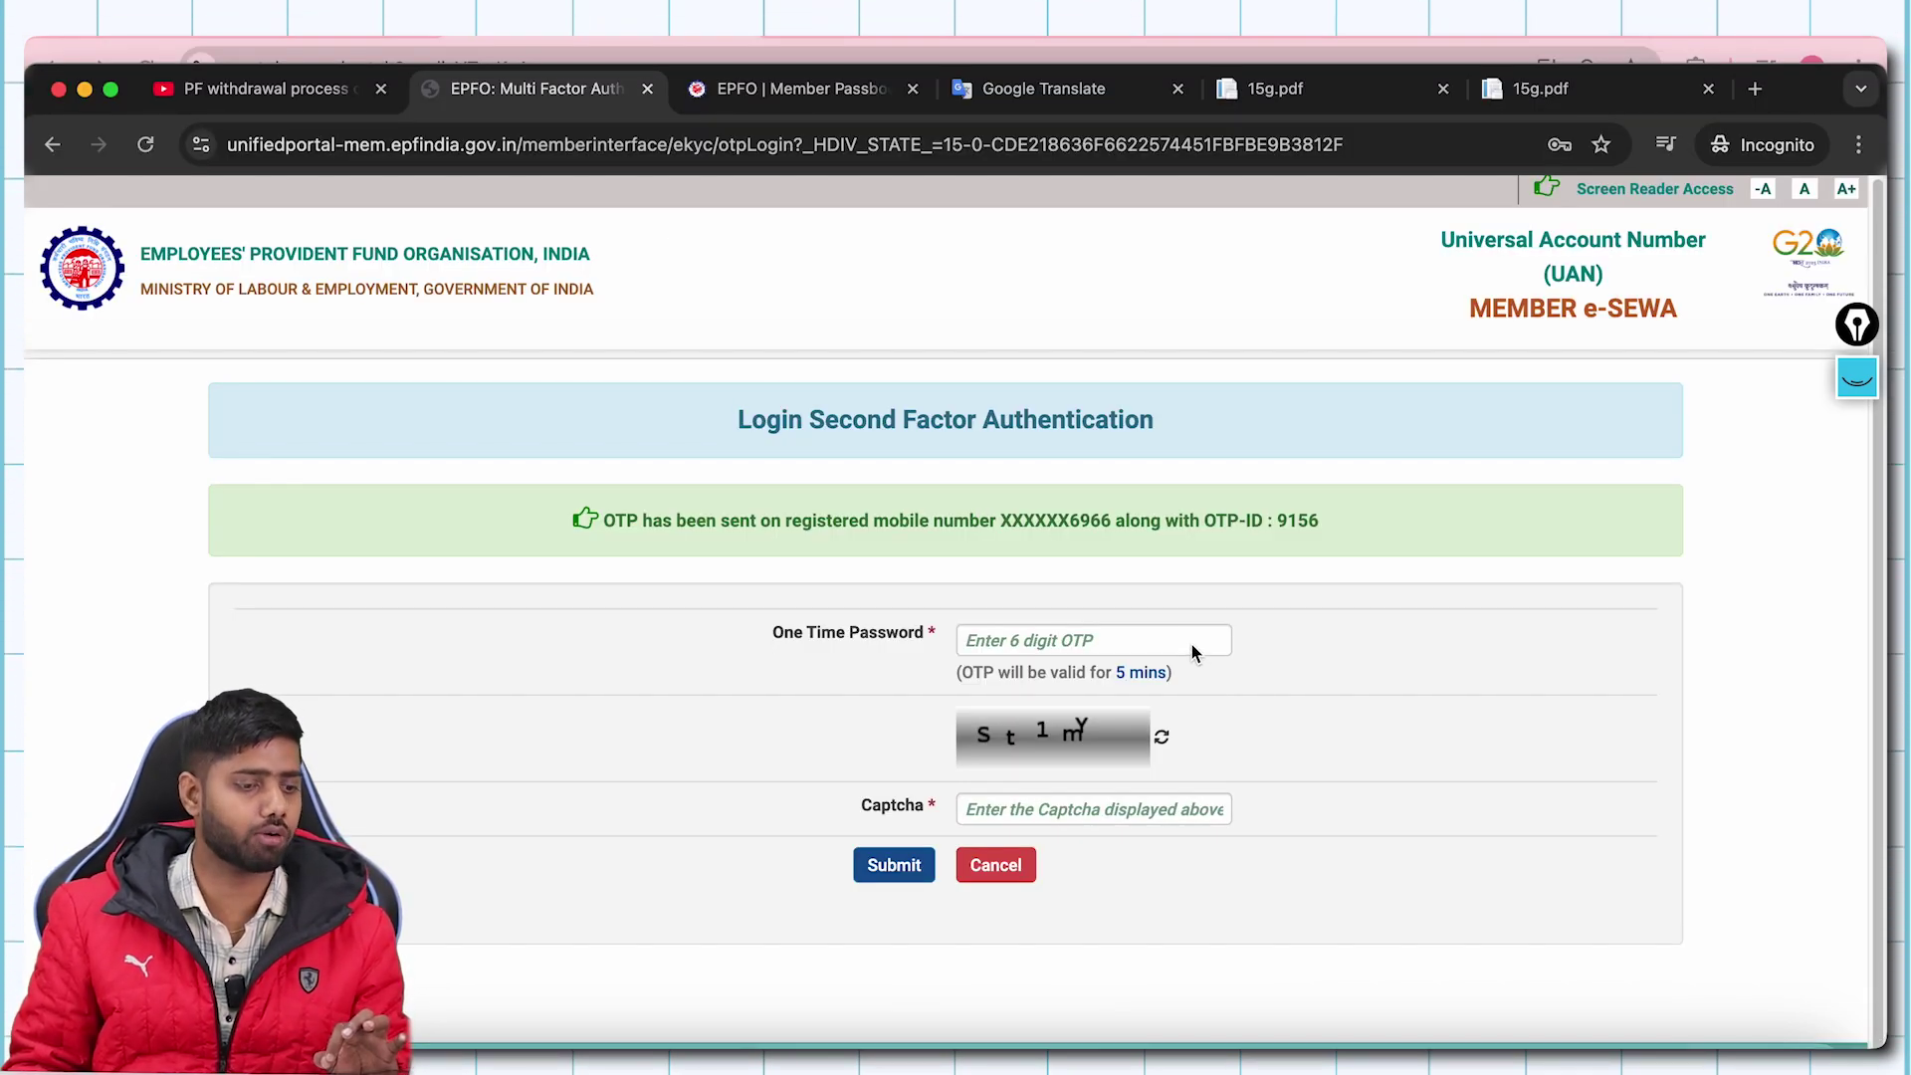
Enter the one-time password and captcha, then submit to finish logging in.
{"action": "left_click", "coordinate": [1192, 643]}
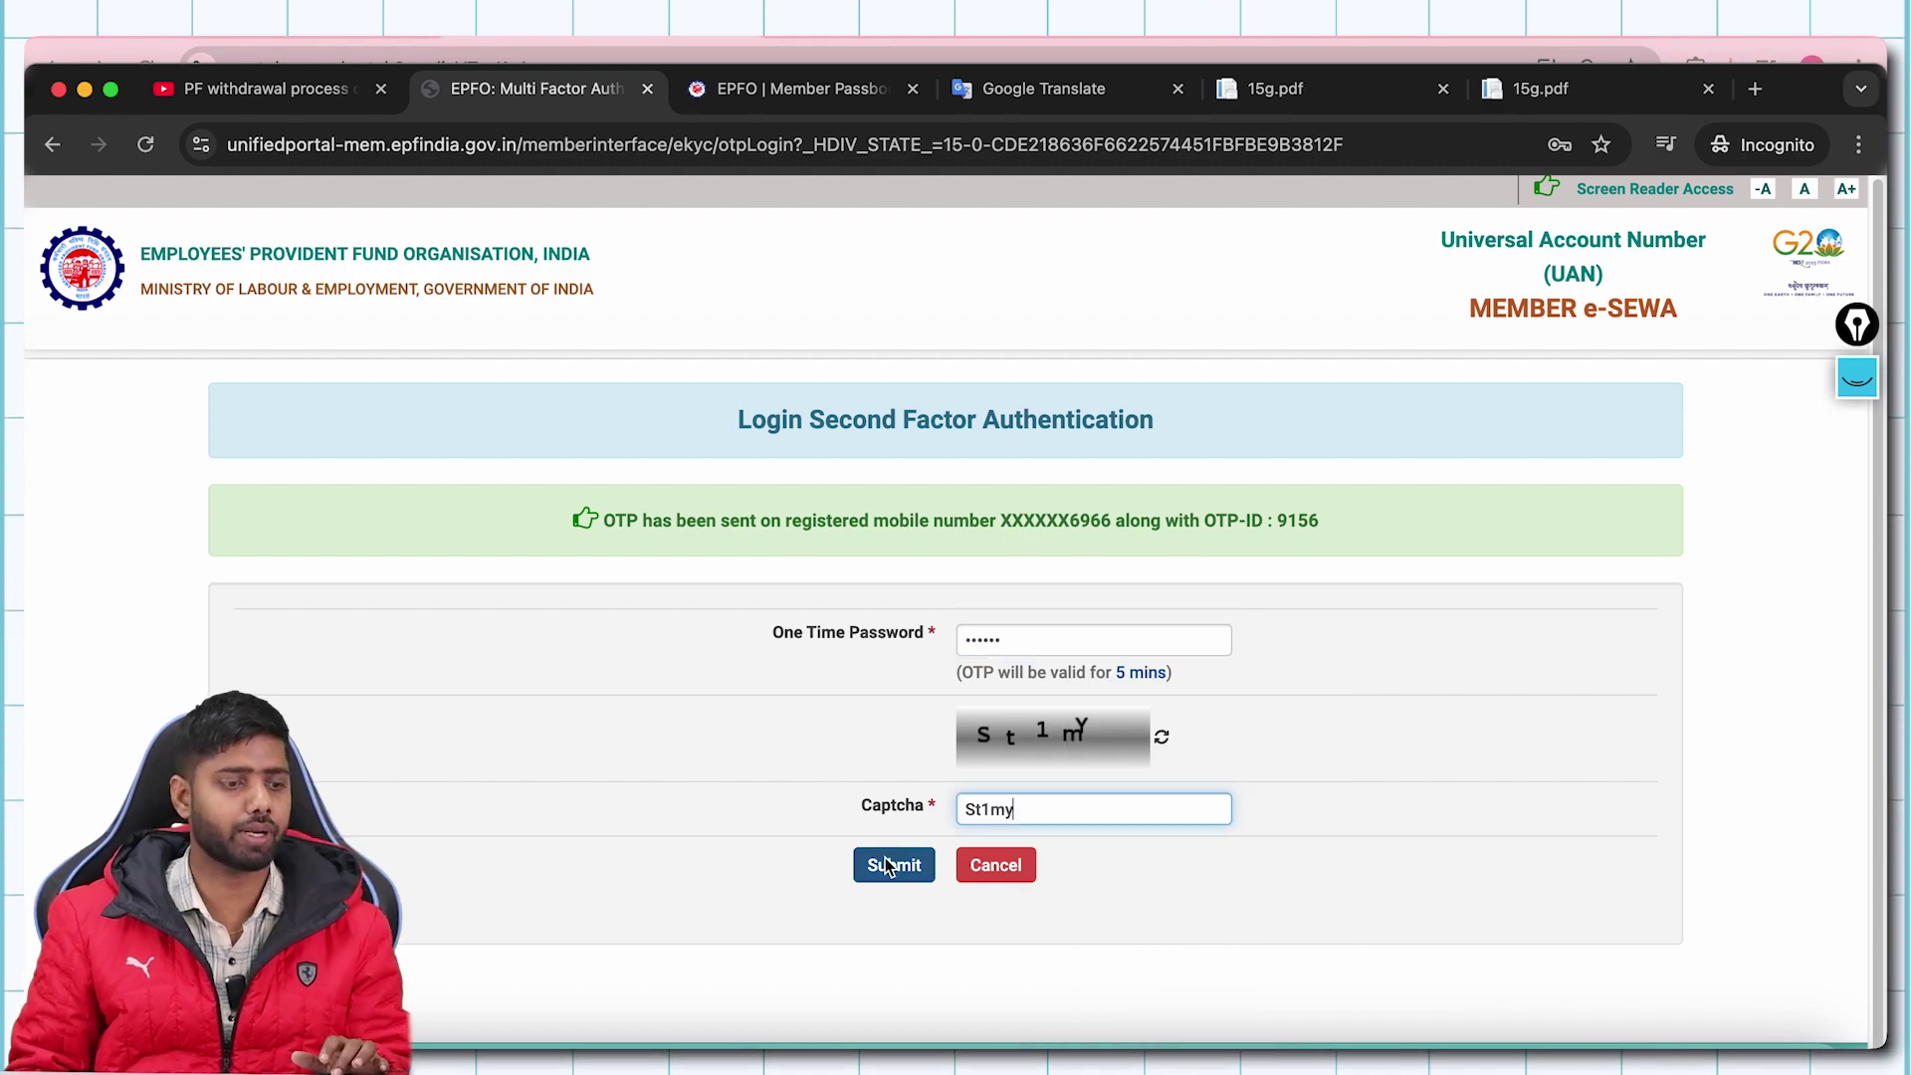
{"action": "left_click", "coordinate": [888, 867]}
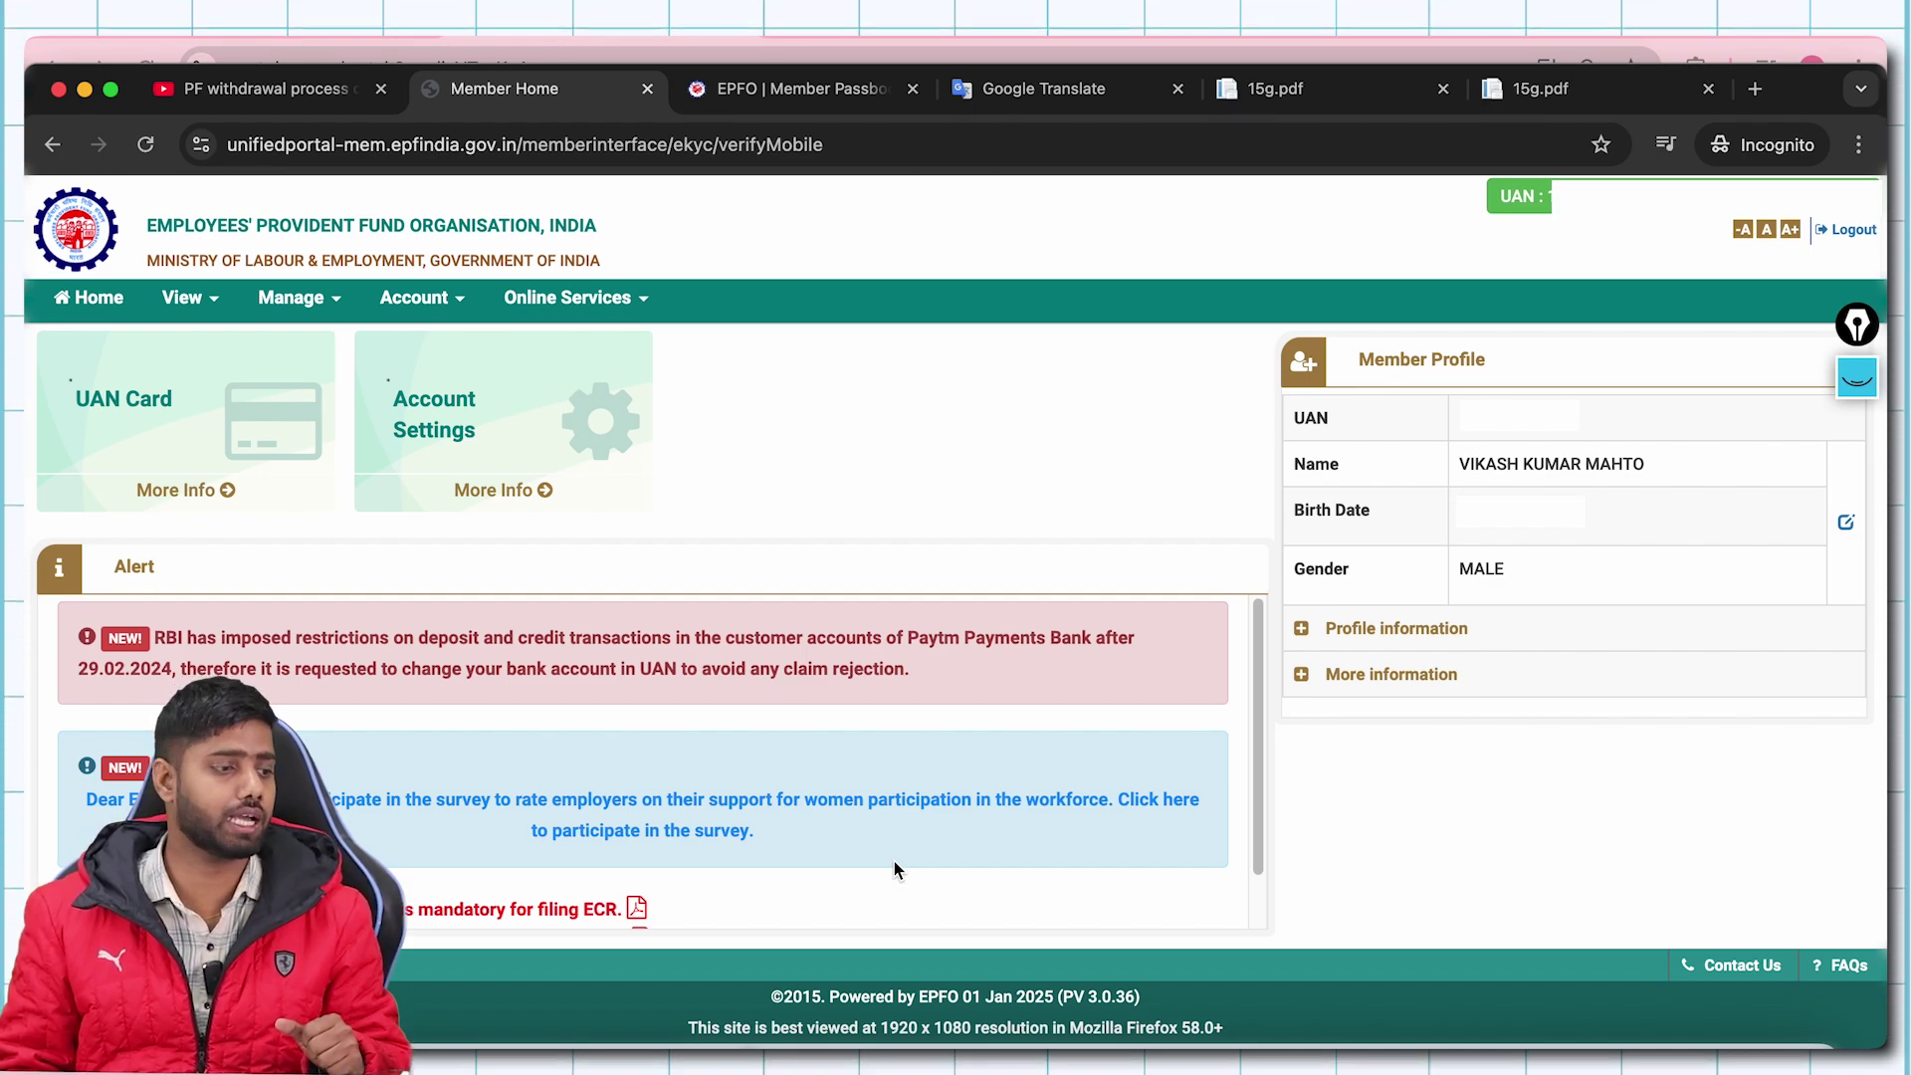
Open the KYC details page from the Manage menu.
{"action": "left_click", "coordinate": [317, 298]}
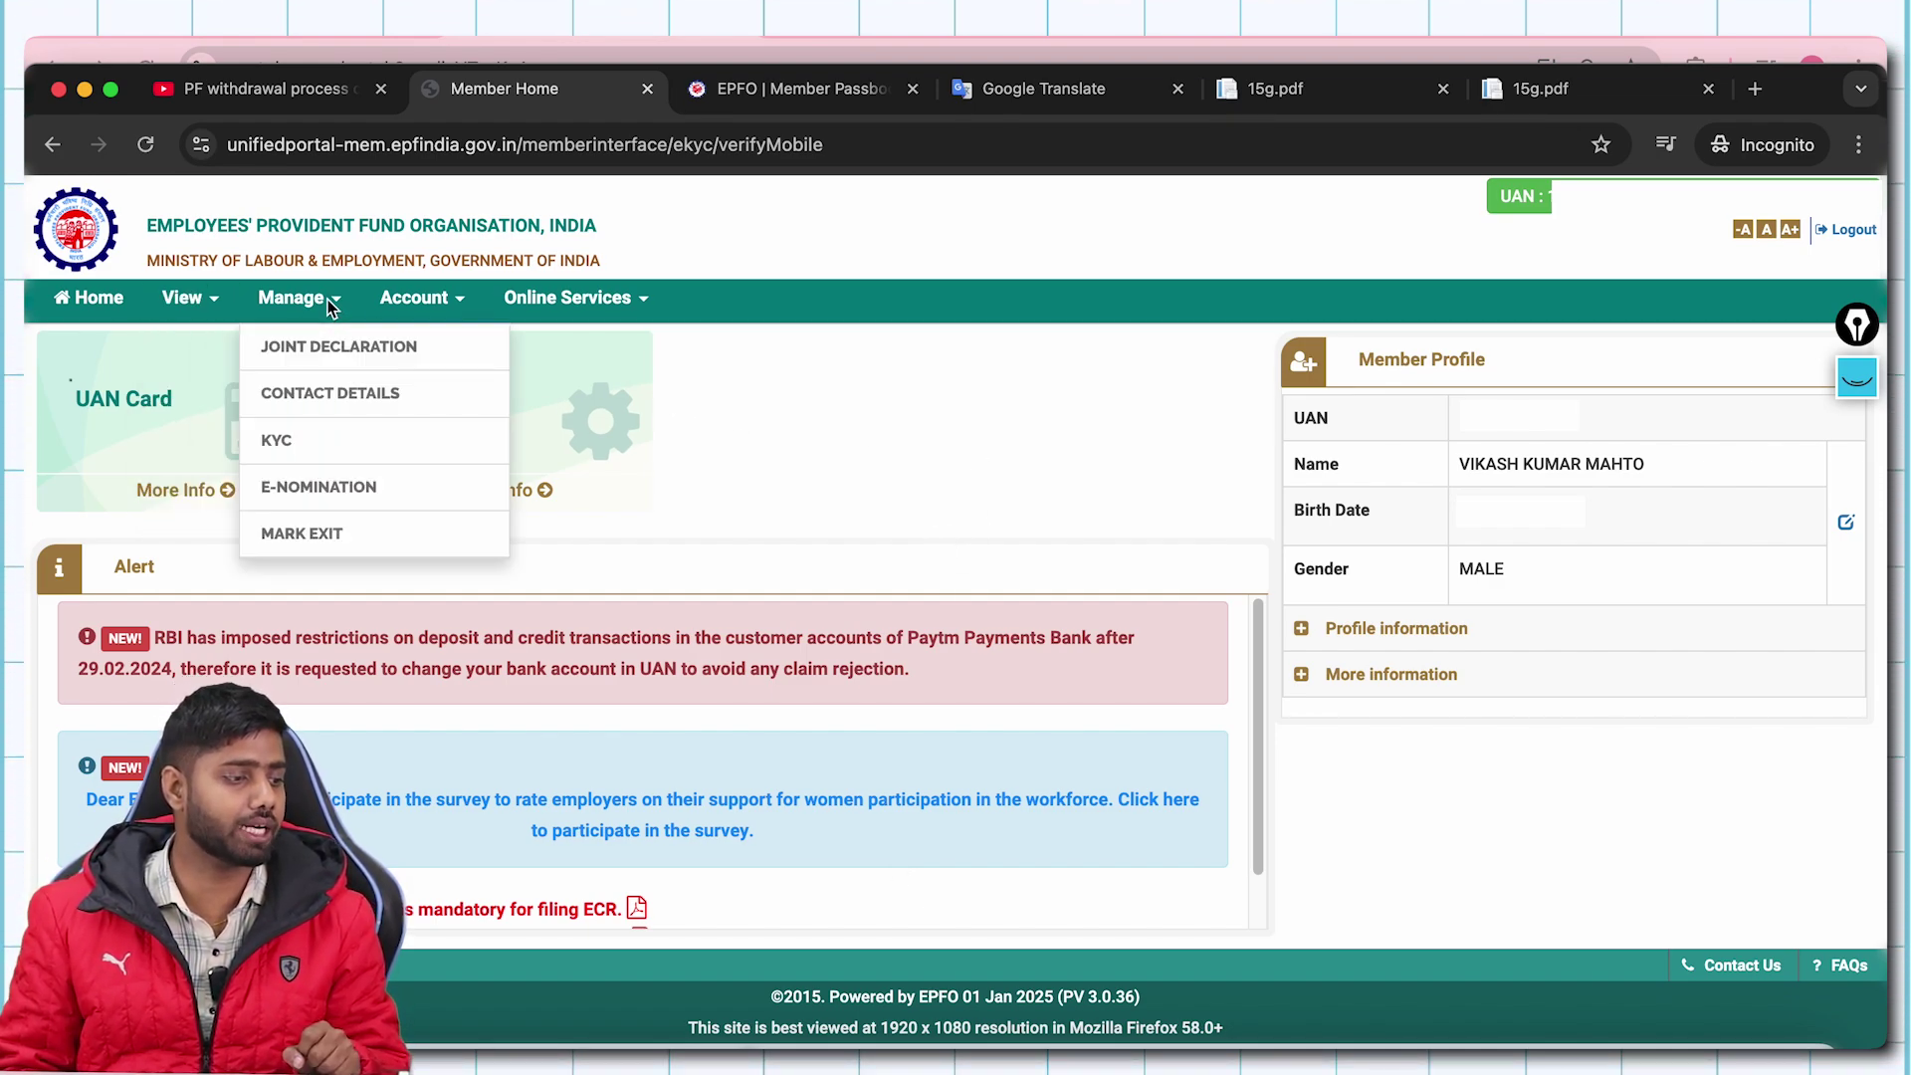
{"action": "left_click", "coordinate": [336, 453]}
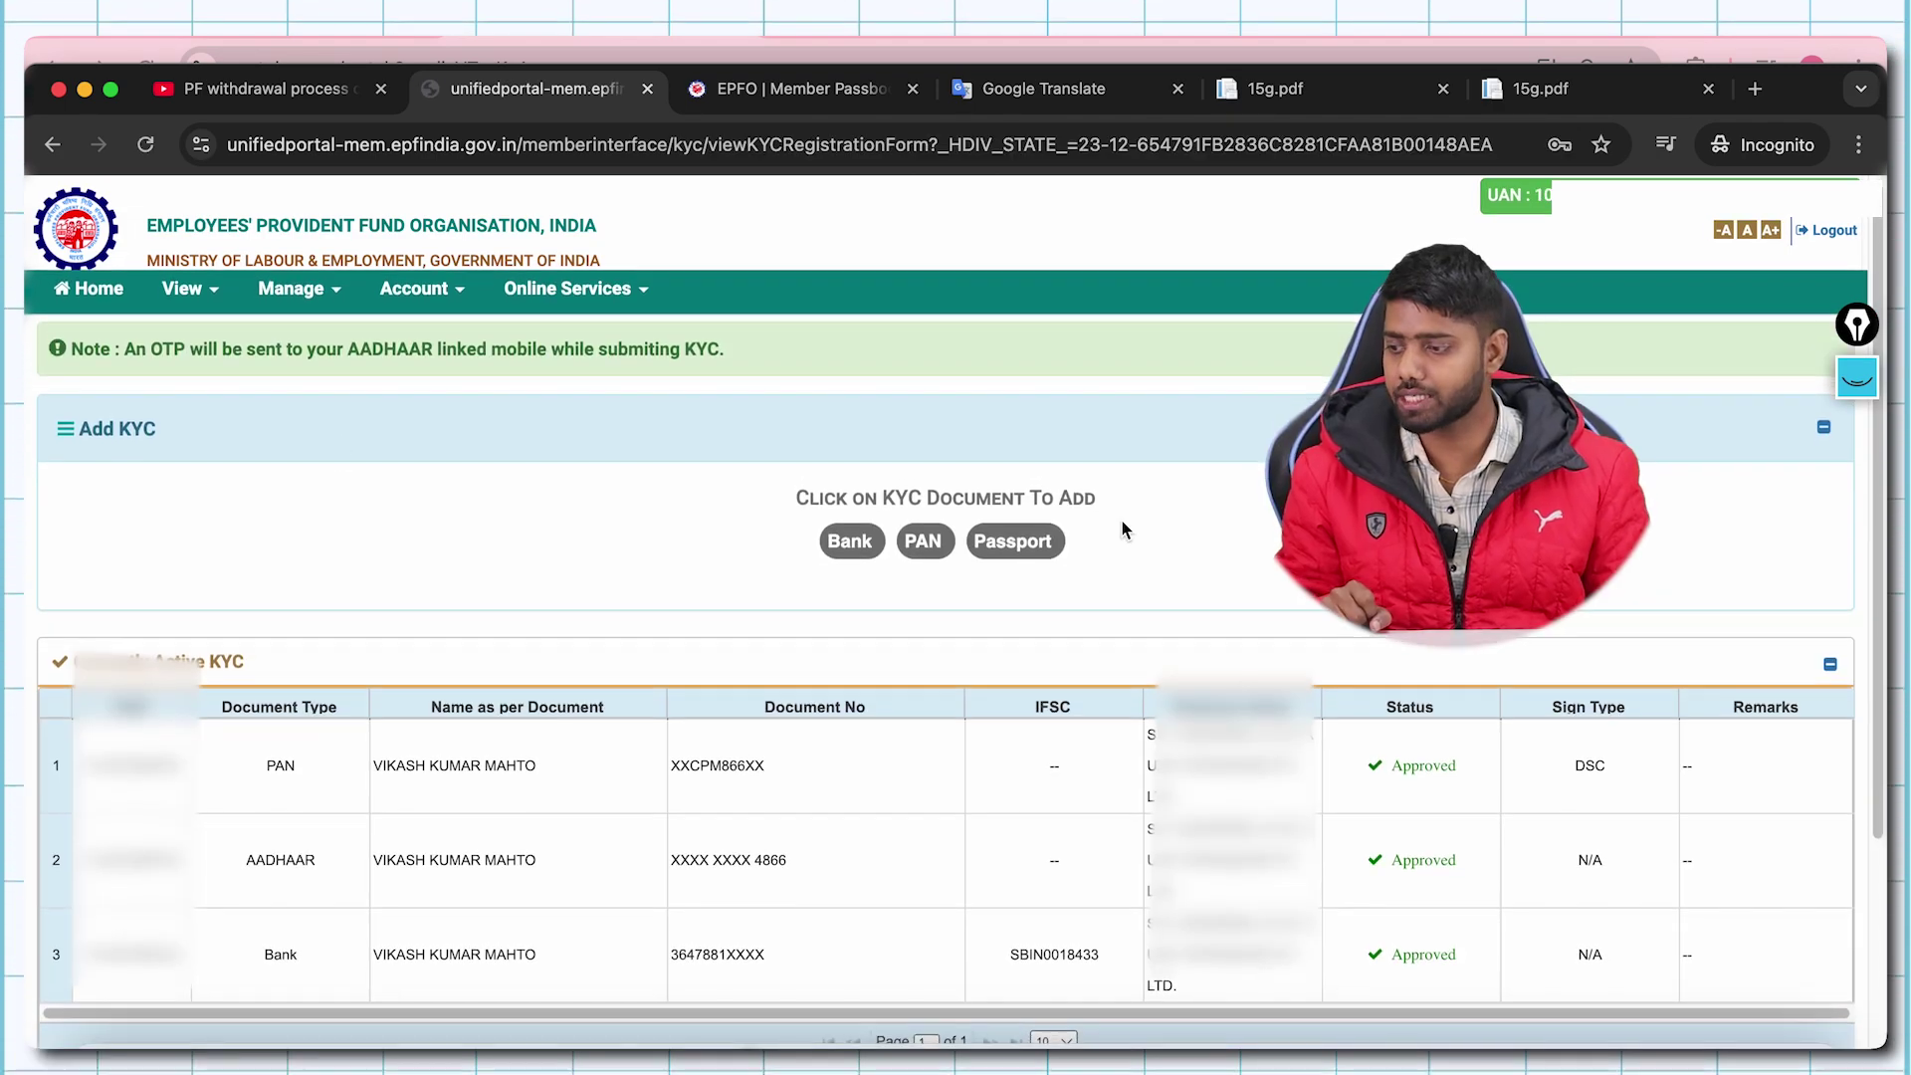
{"action": "scroll", "coordinate": [1120, 521], "scroll_direction": "down", "scroll_amount": 1}
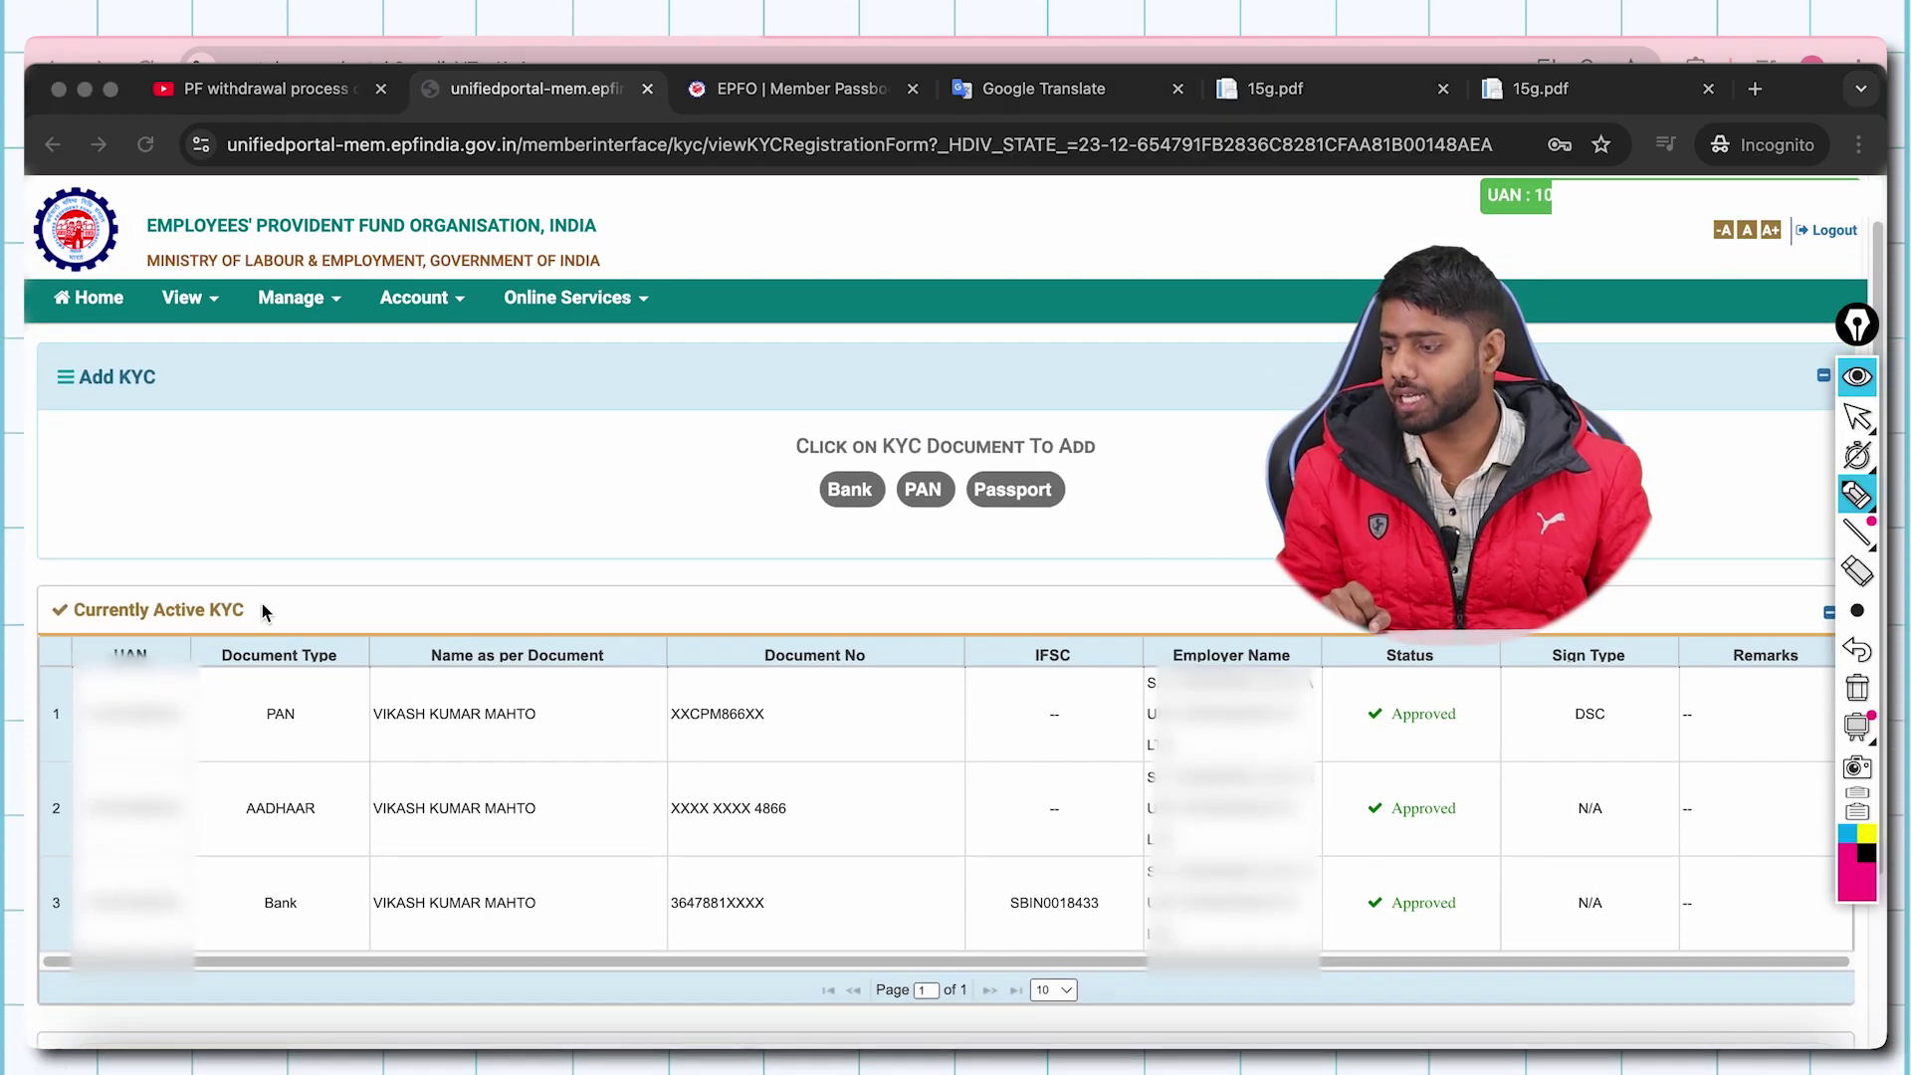
Check that the PAN, Aadhaar and Bank KYC entries all show Approved status.
{"action": "left_click_drag", "start_coordinate": [264, 602], "coordinate": [295, 574]}
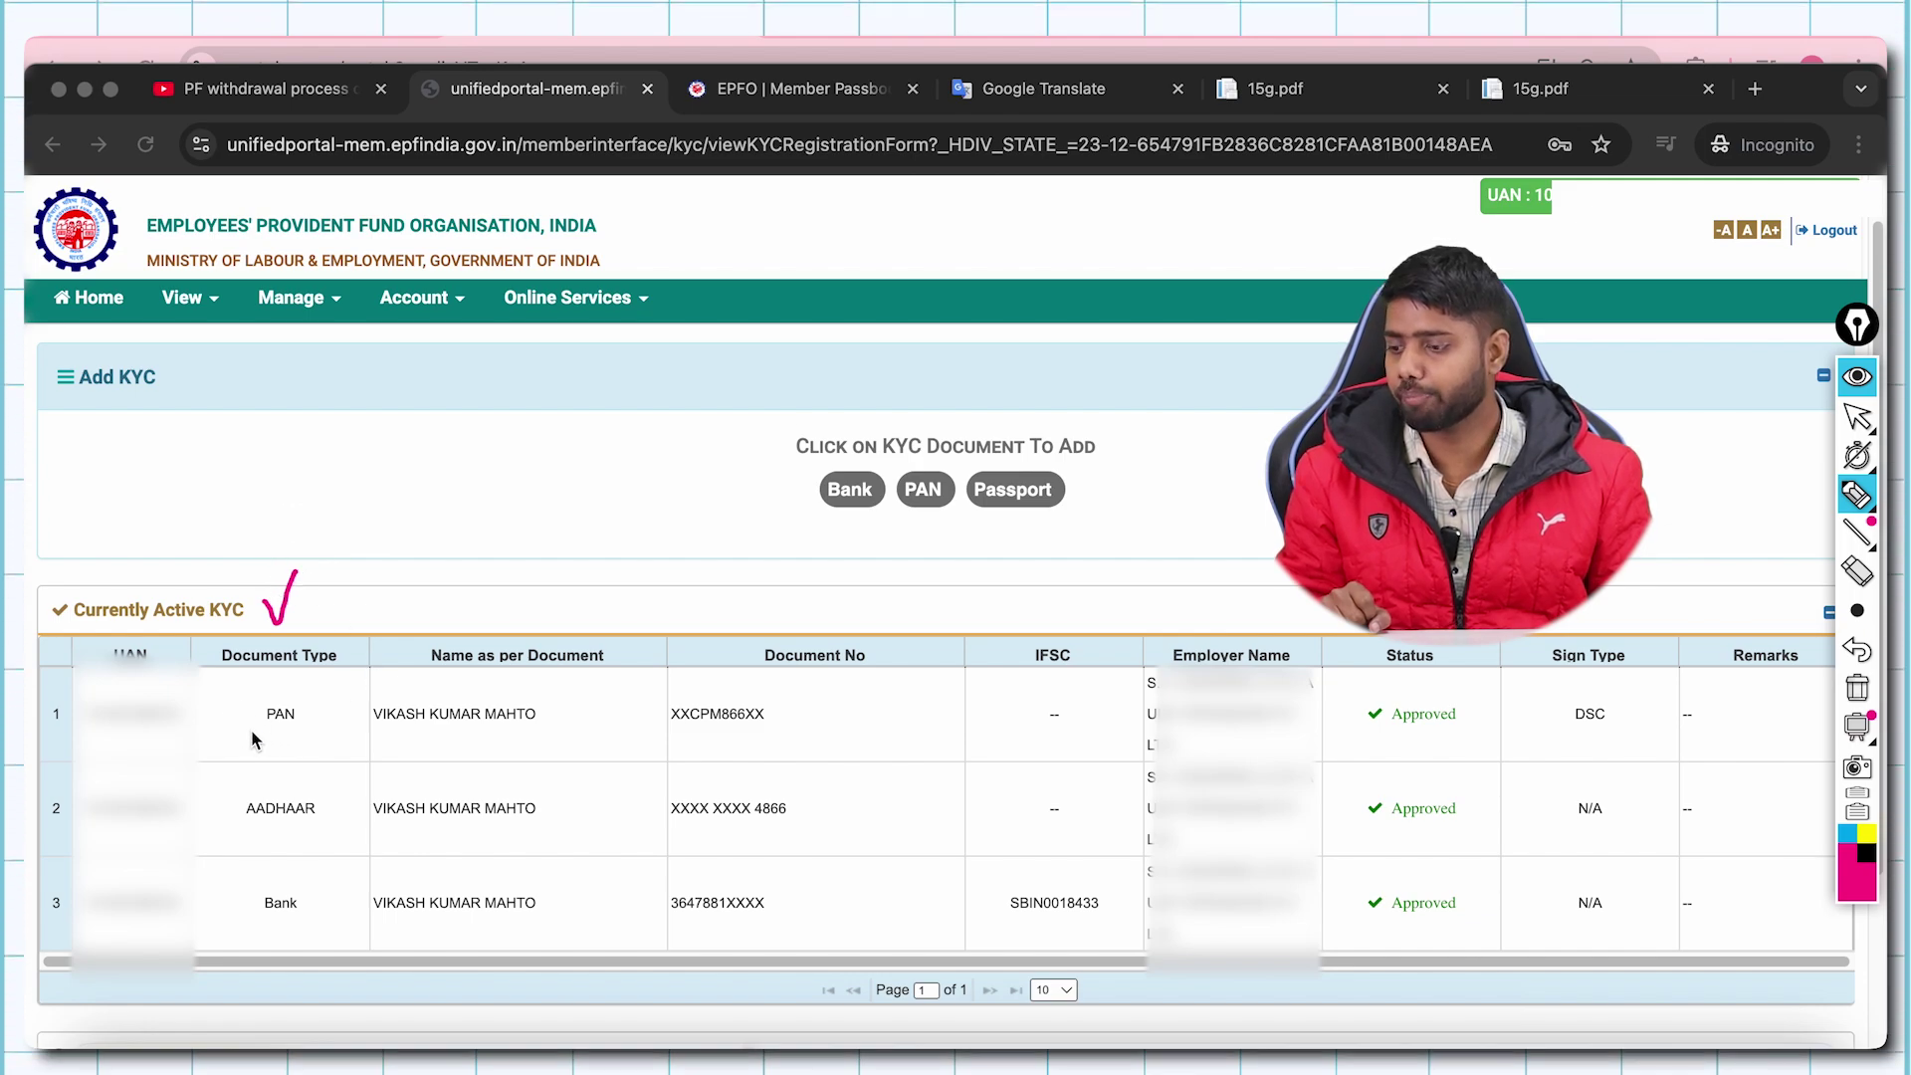
{"action": "left_click_drag", "start_coordinate": [251, 731], "coordinate": [322, 731]}
{"action": "left_click_drag", "start_coordinate": [1366, 732], "coordinate": [1470, 731]}
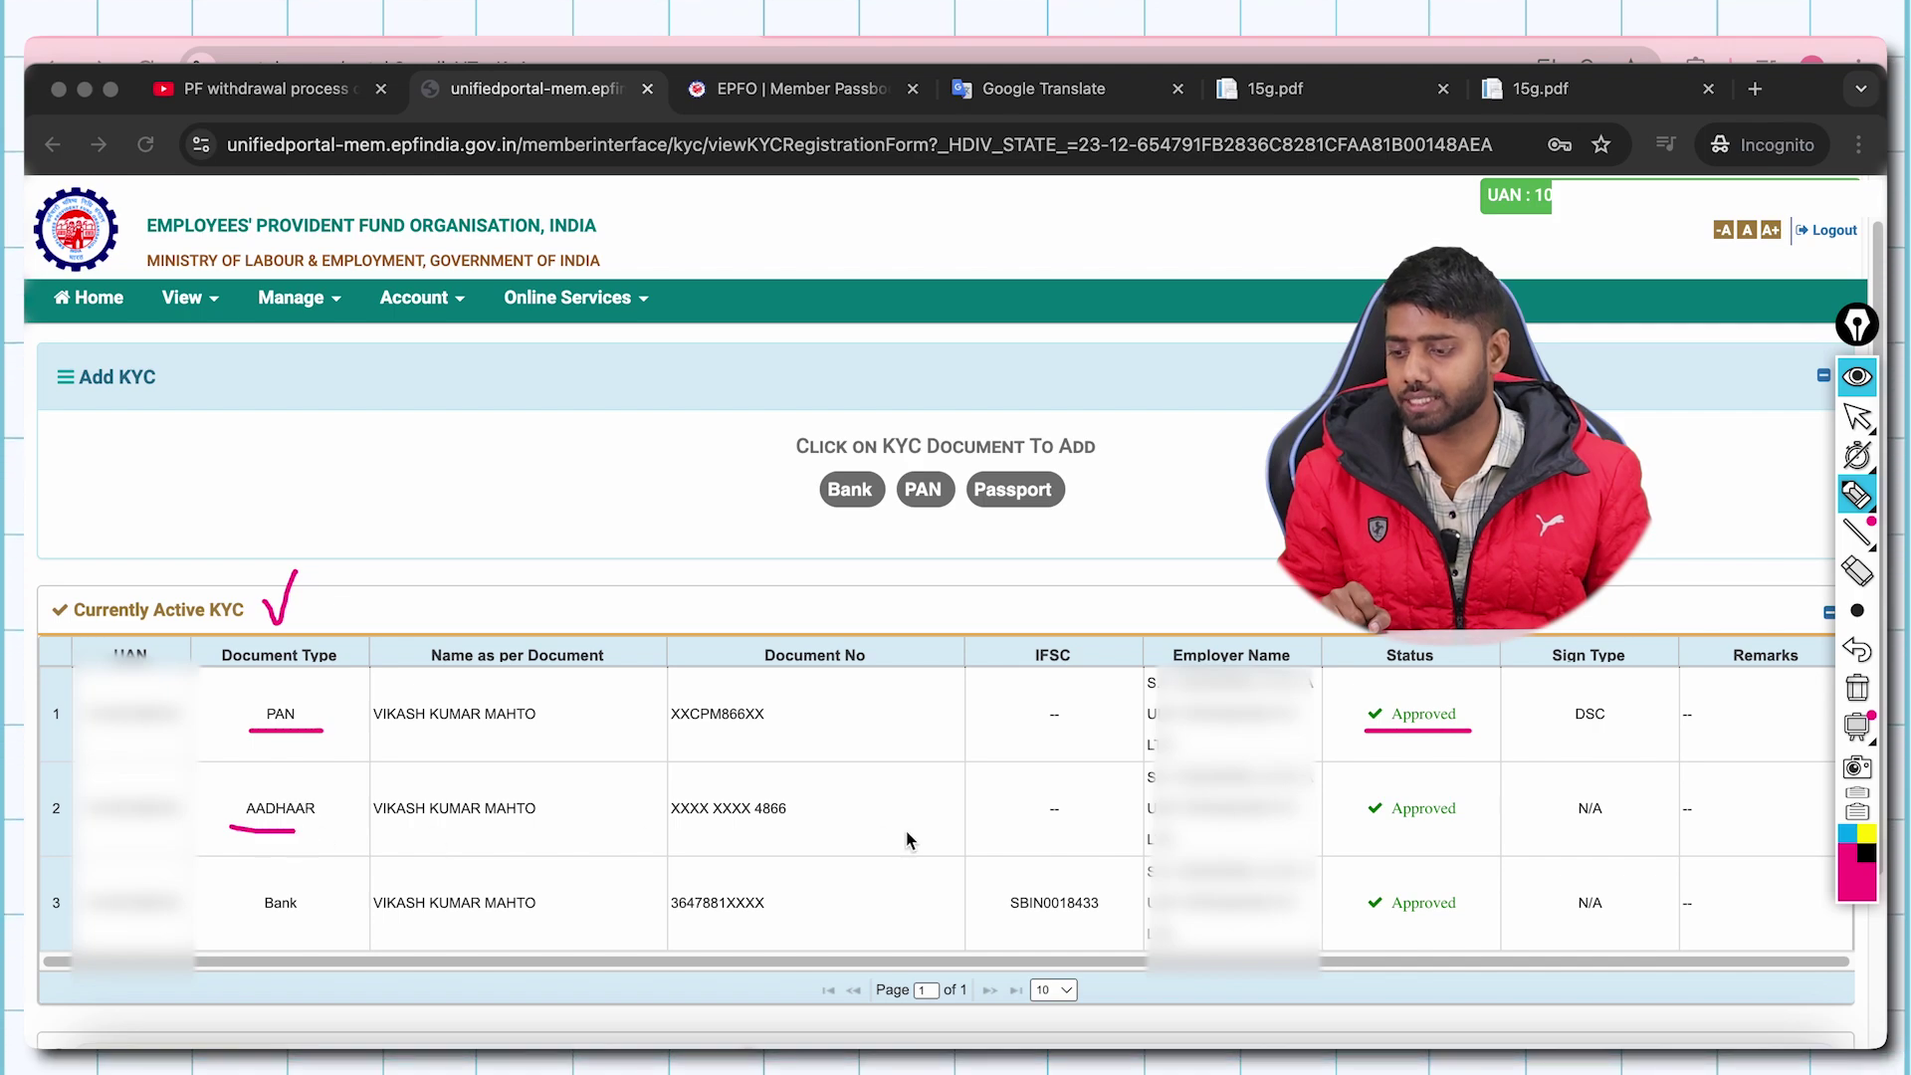
{"action": "left_click_drag", "start_coordinate": [1367, 827], "coordinate": [1428, 825]}
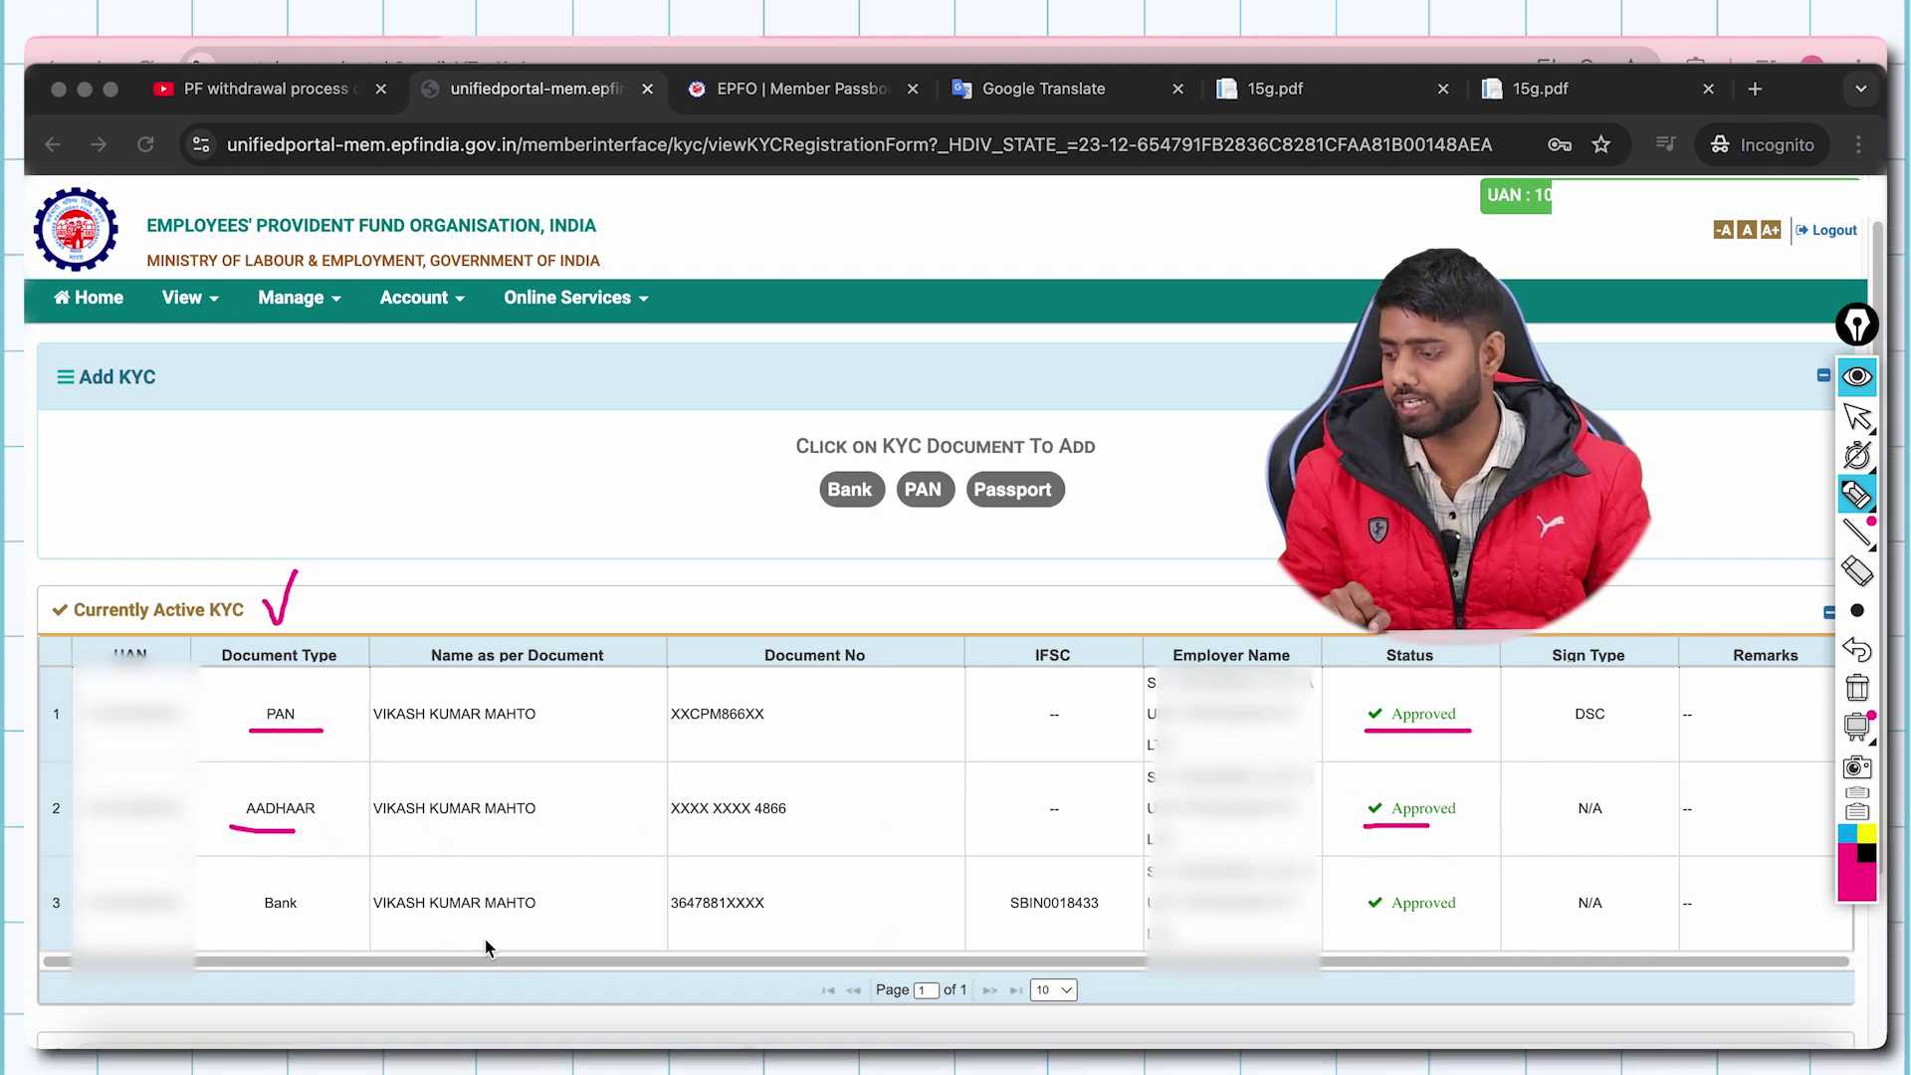
{"action": "left_click_drag", "start_coordinate": [253, 922], "coordinate": [318, 921]}
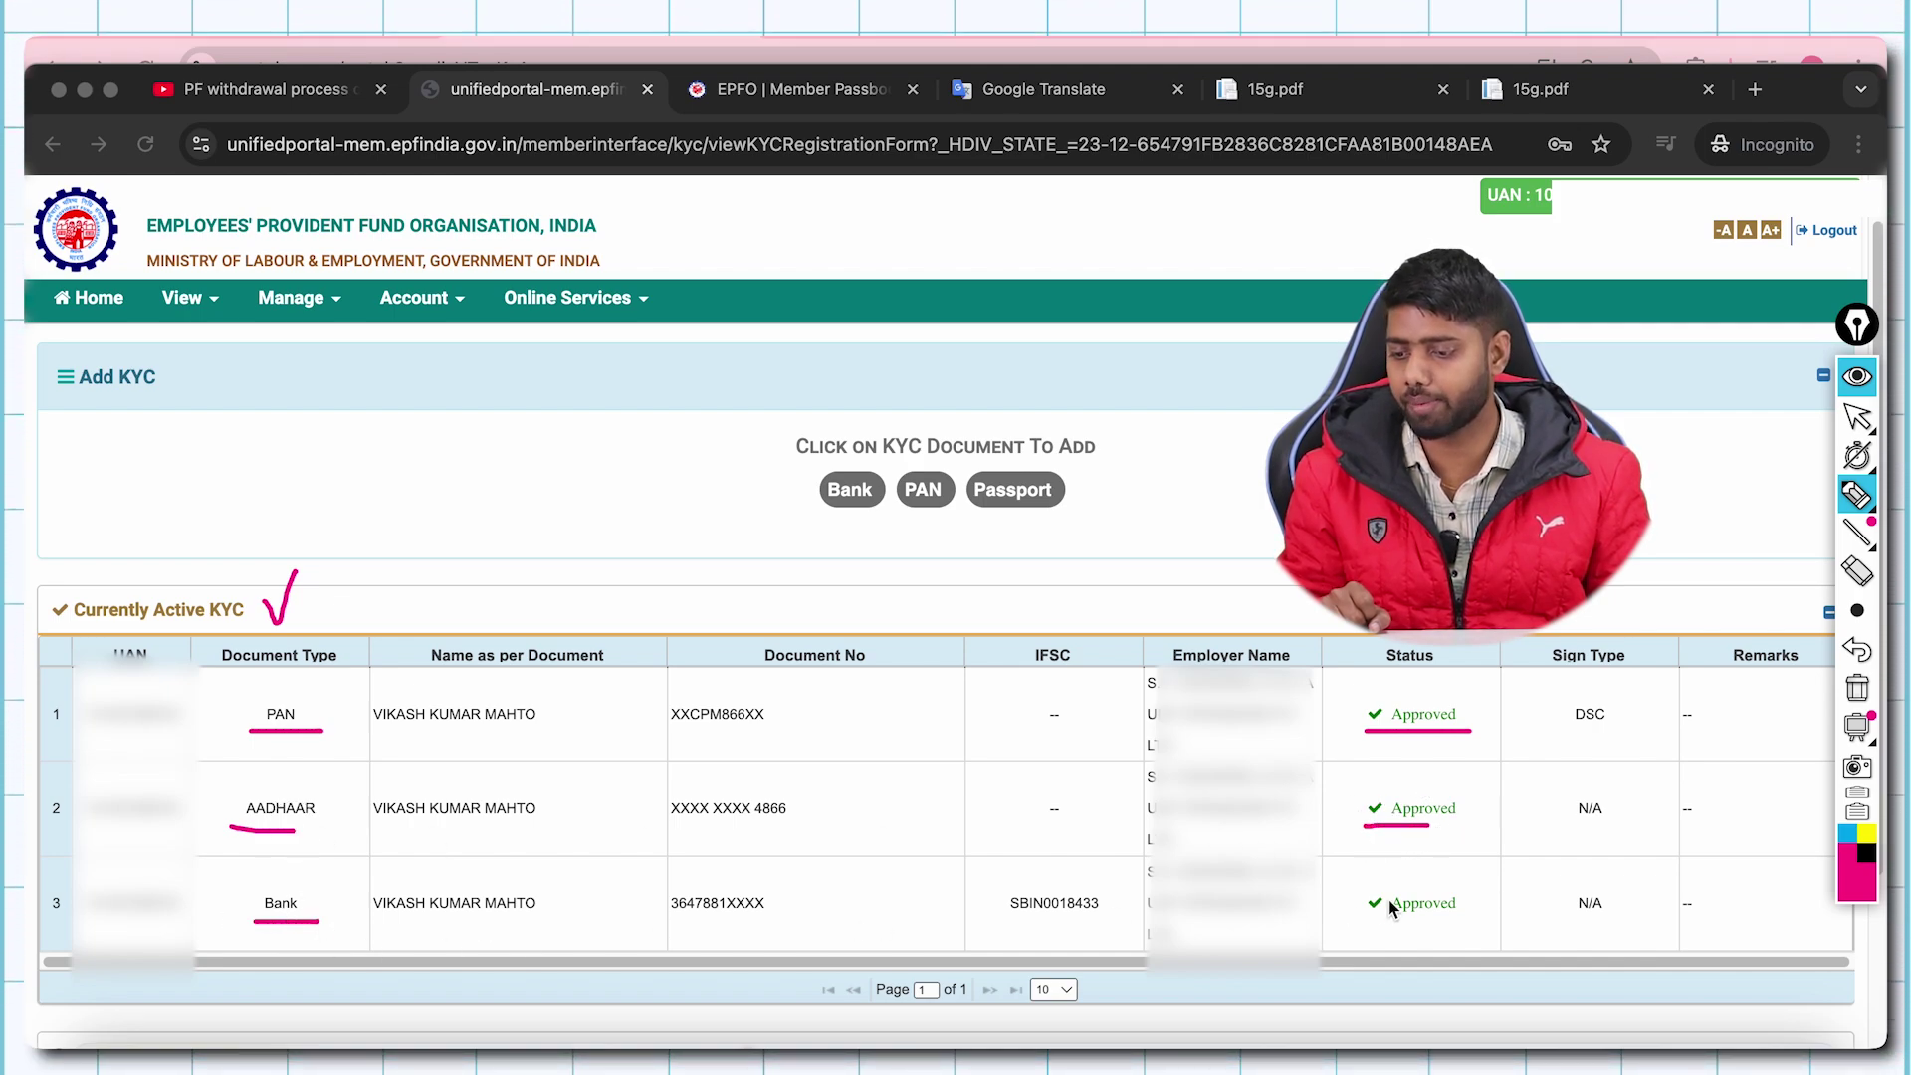
{"action": "left_click_drag", "start_coordinate": [1365, 926], "coordinate": [1430, 924]}
{"action": "key", "text": "ctrl+shift+7"}
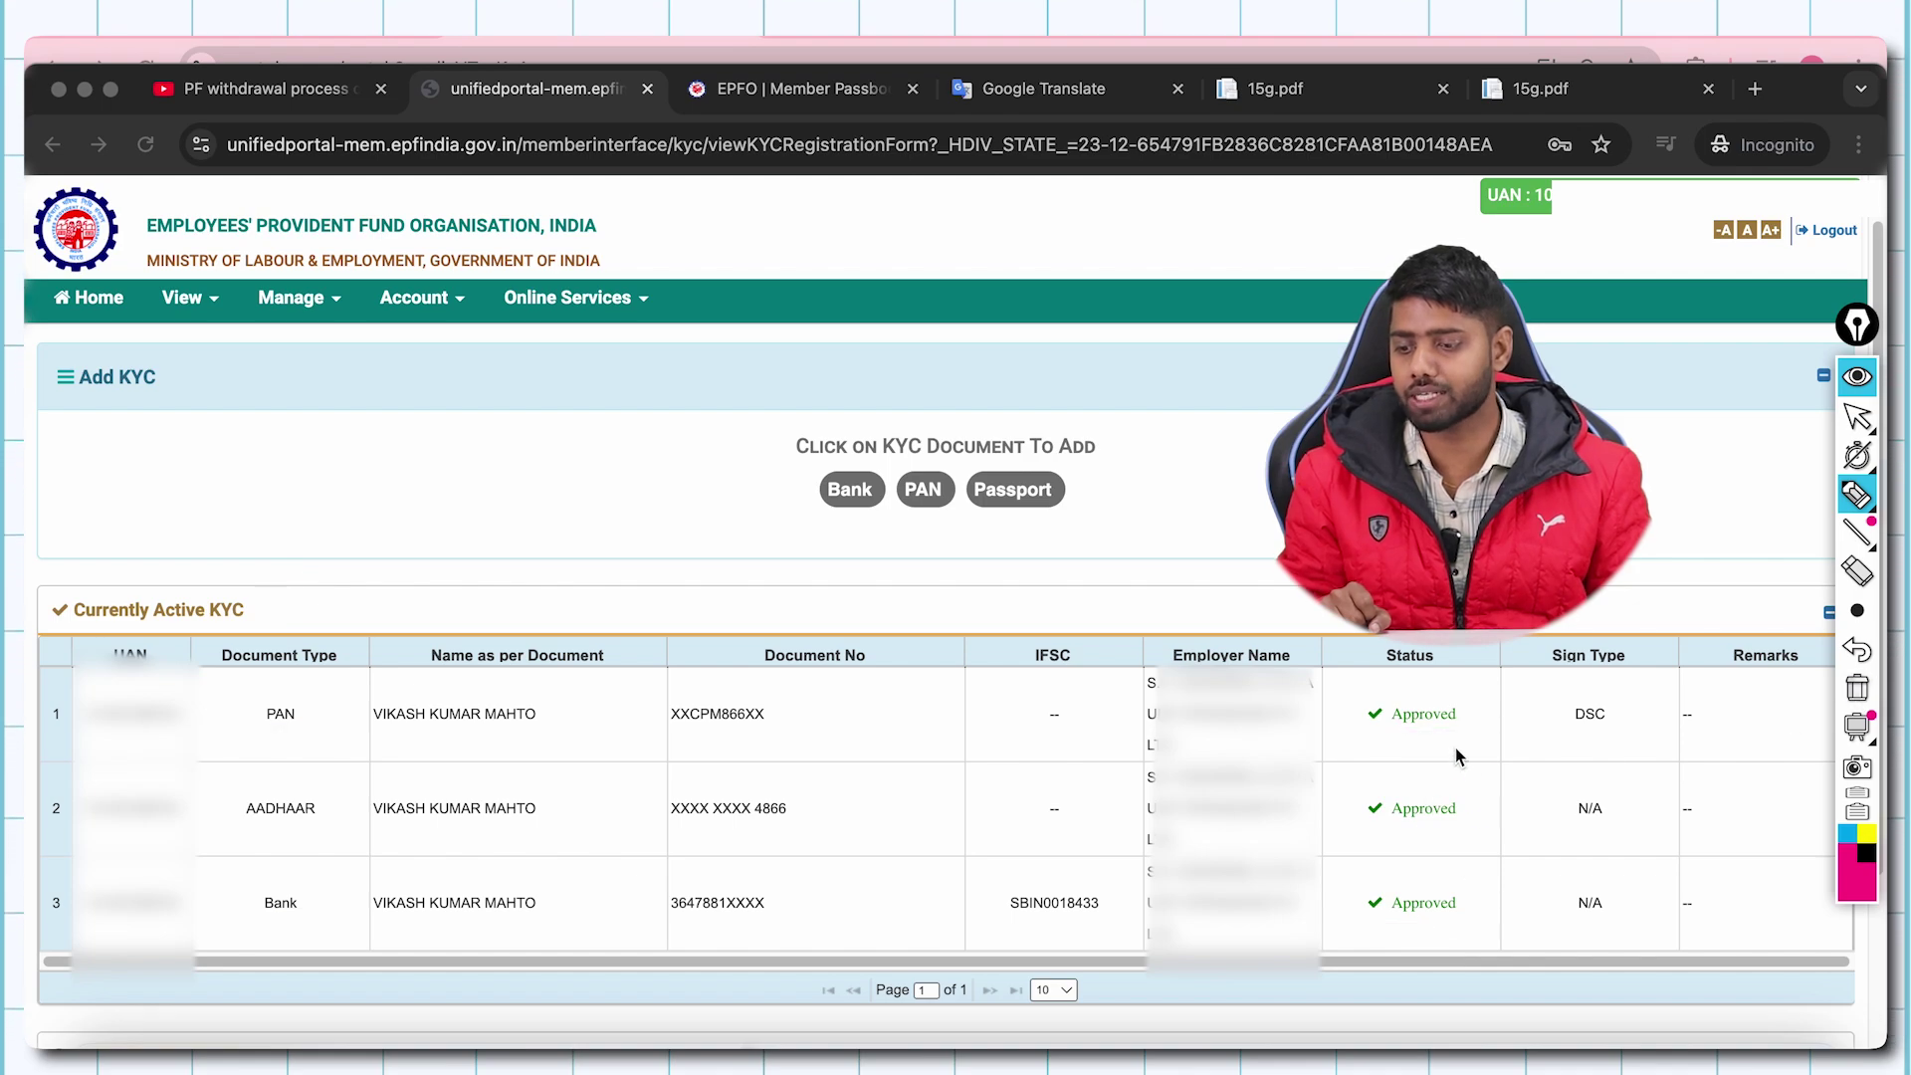
{"action": "left_click_drag", "start_coordinate": [1488, 873], "coordinate": [1520, 863]}
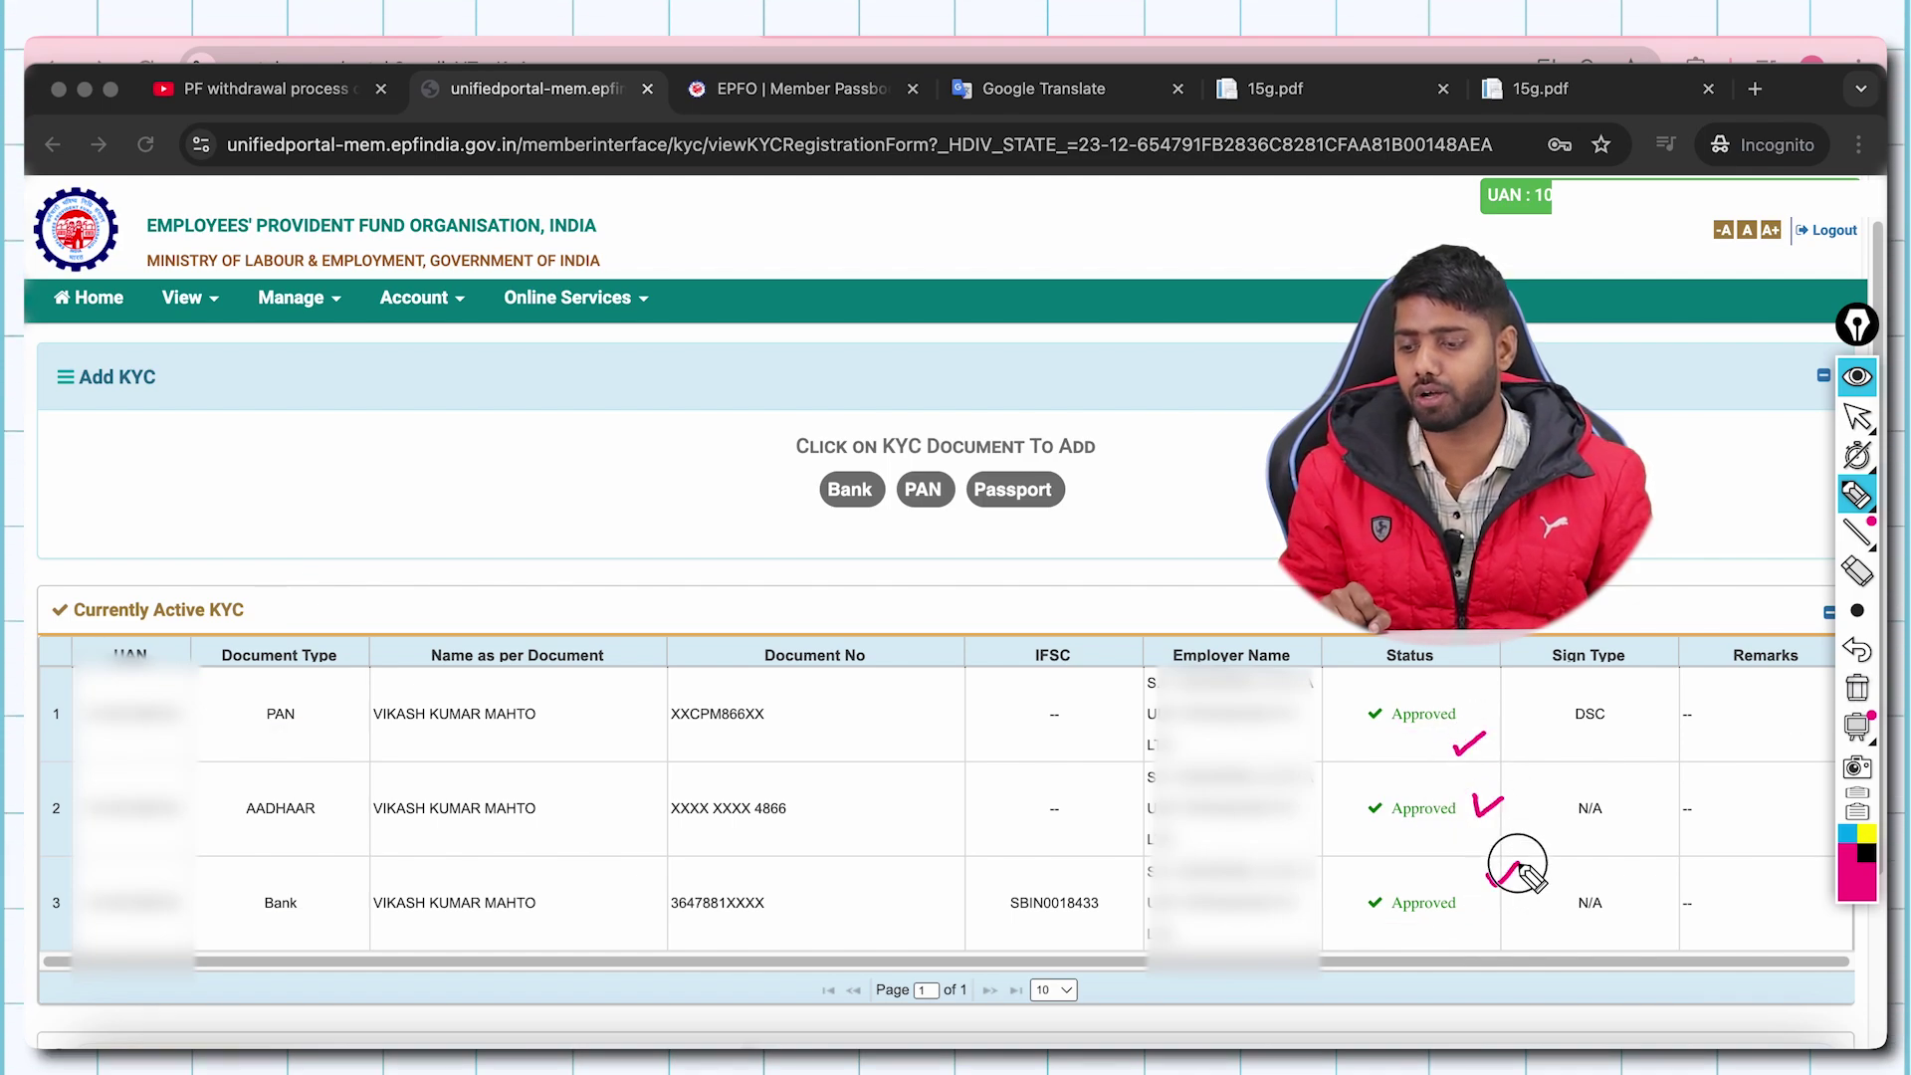
{"action": "left_click", "coordinate": [1857, 376]}
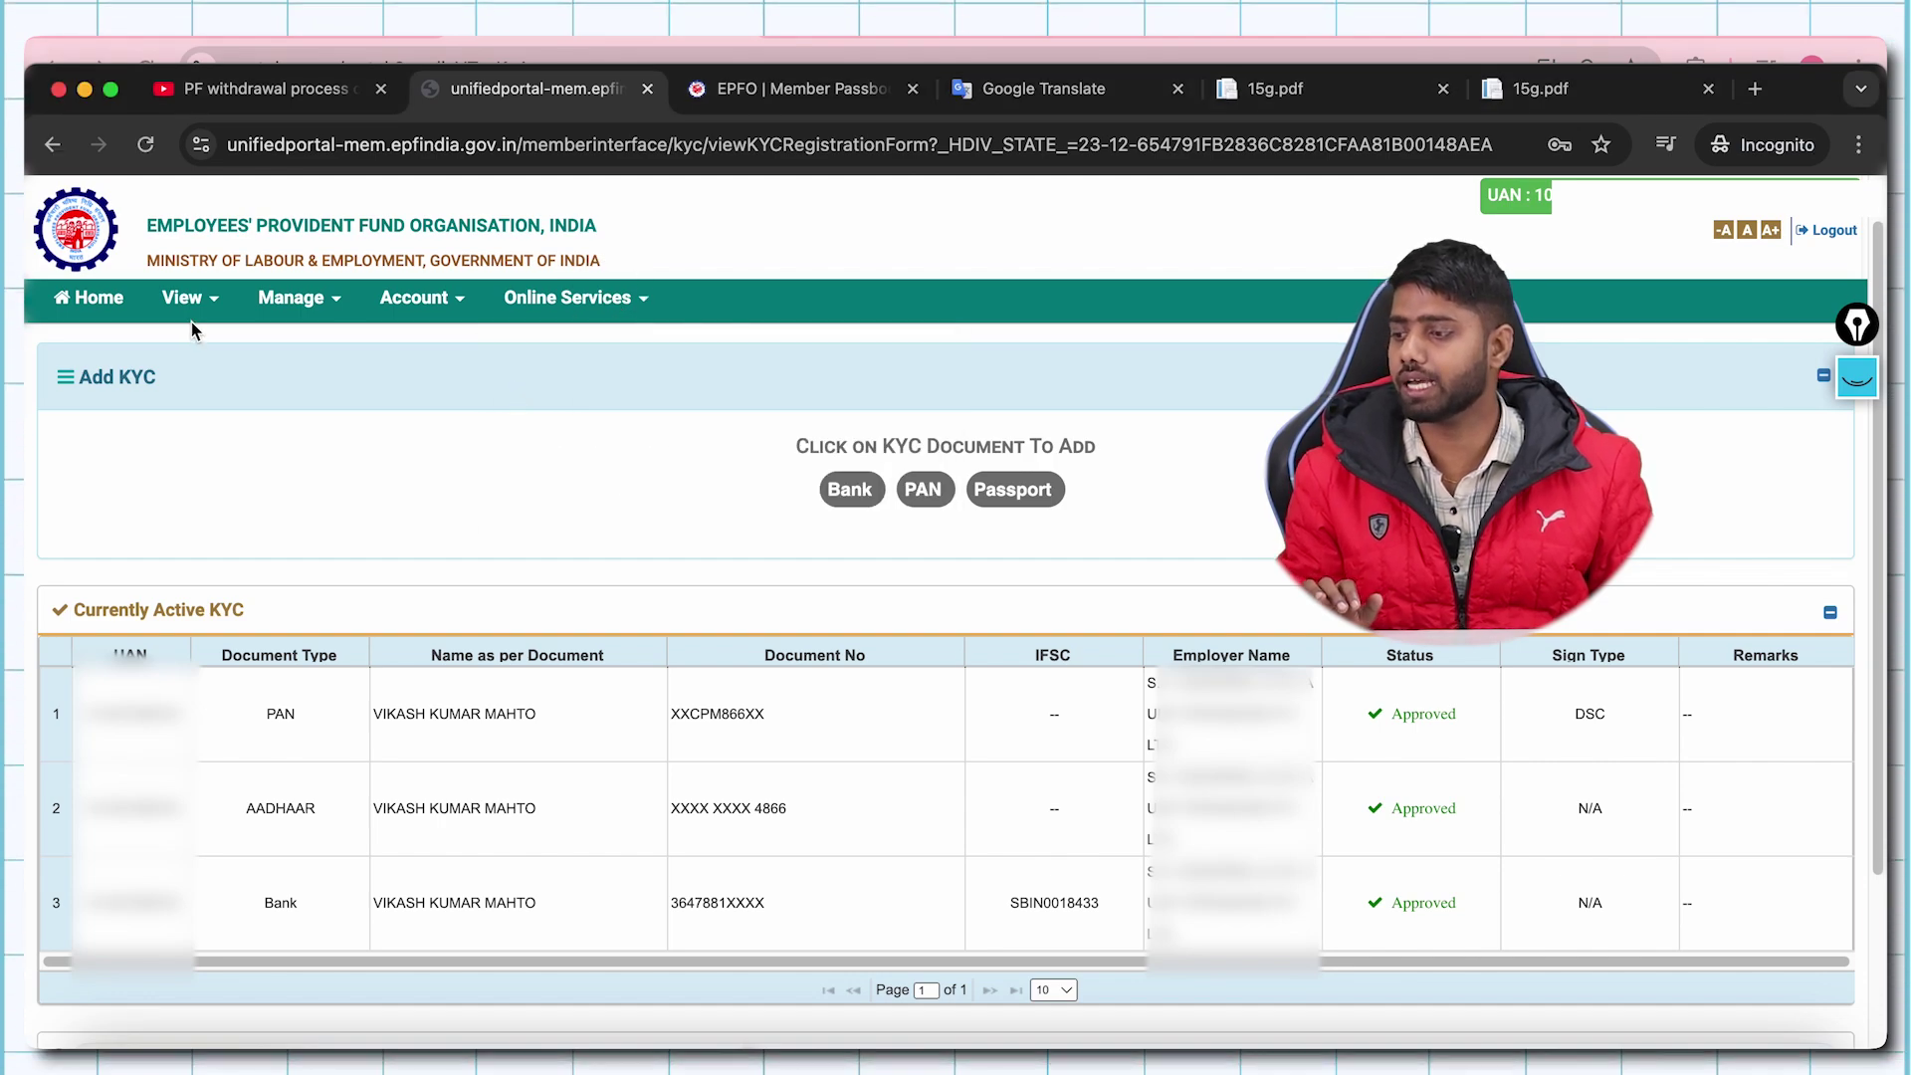
Launch EPFO Member Passbook from View > Passbook and sign in by verifying the OTP.
{"action": "mouse_move", "coordinate": [184, 301]}
{"action": "left_click", "coordinate": [206, 483]}
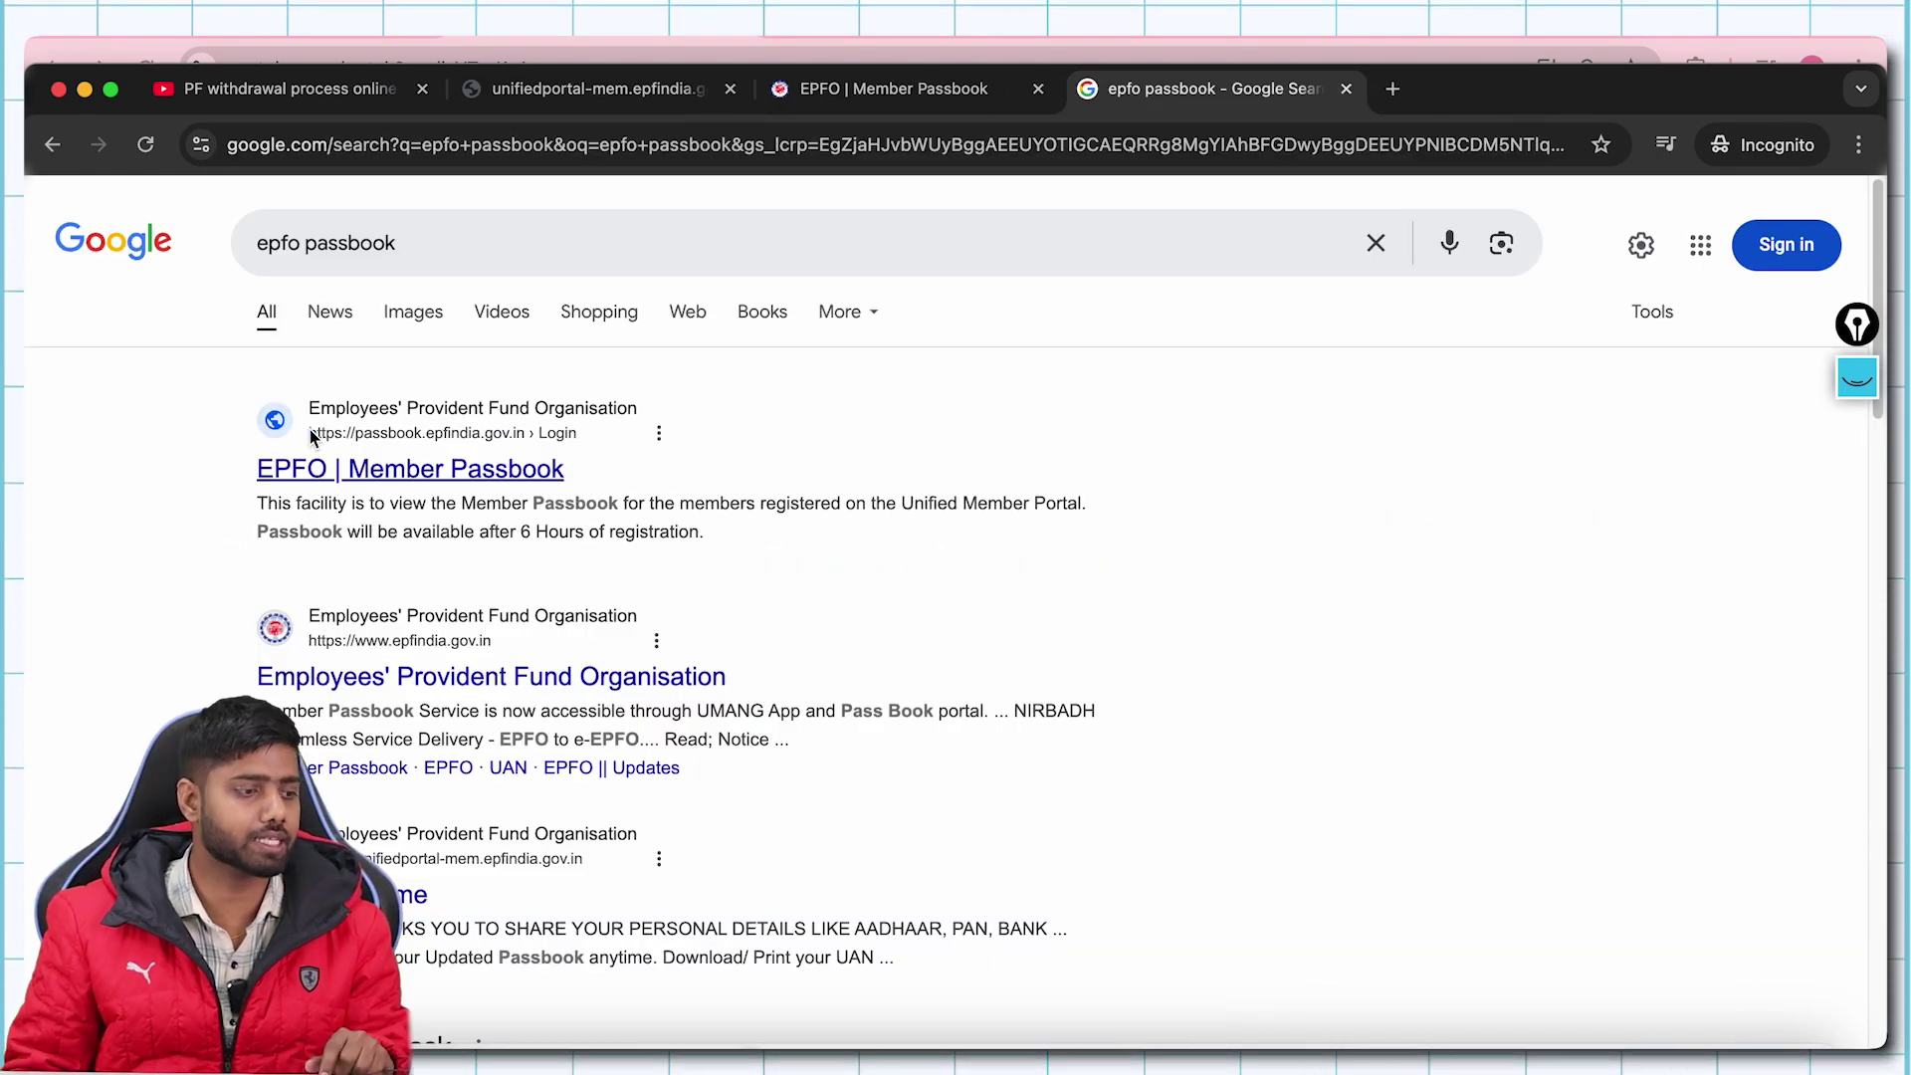
{"action": "left_click", "coordinate": [464, 476]}
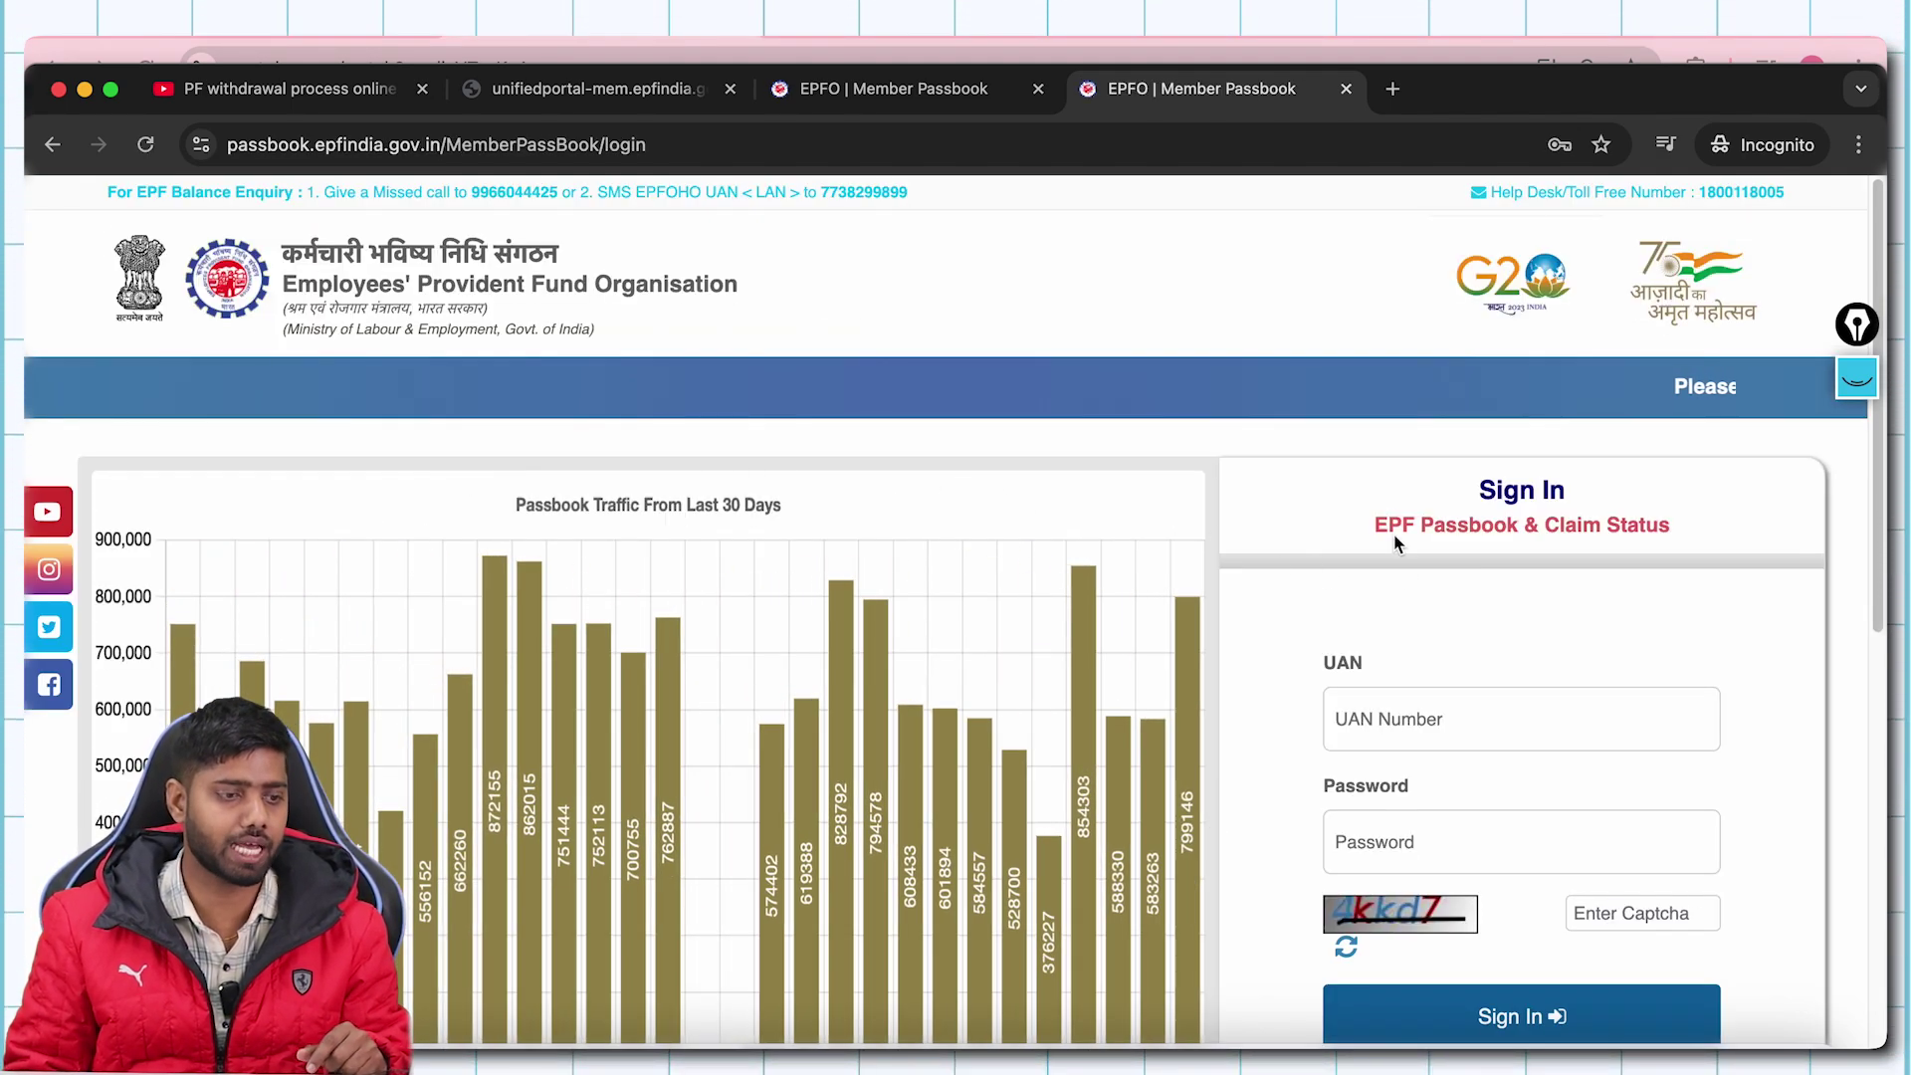
{"action": "key", "text": "ctrl+super+f"}
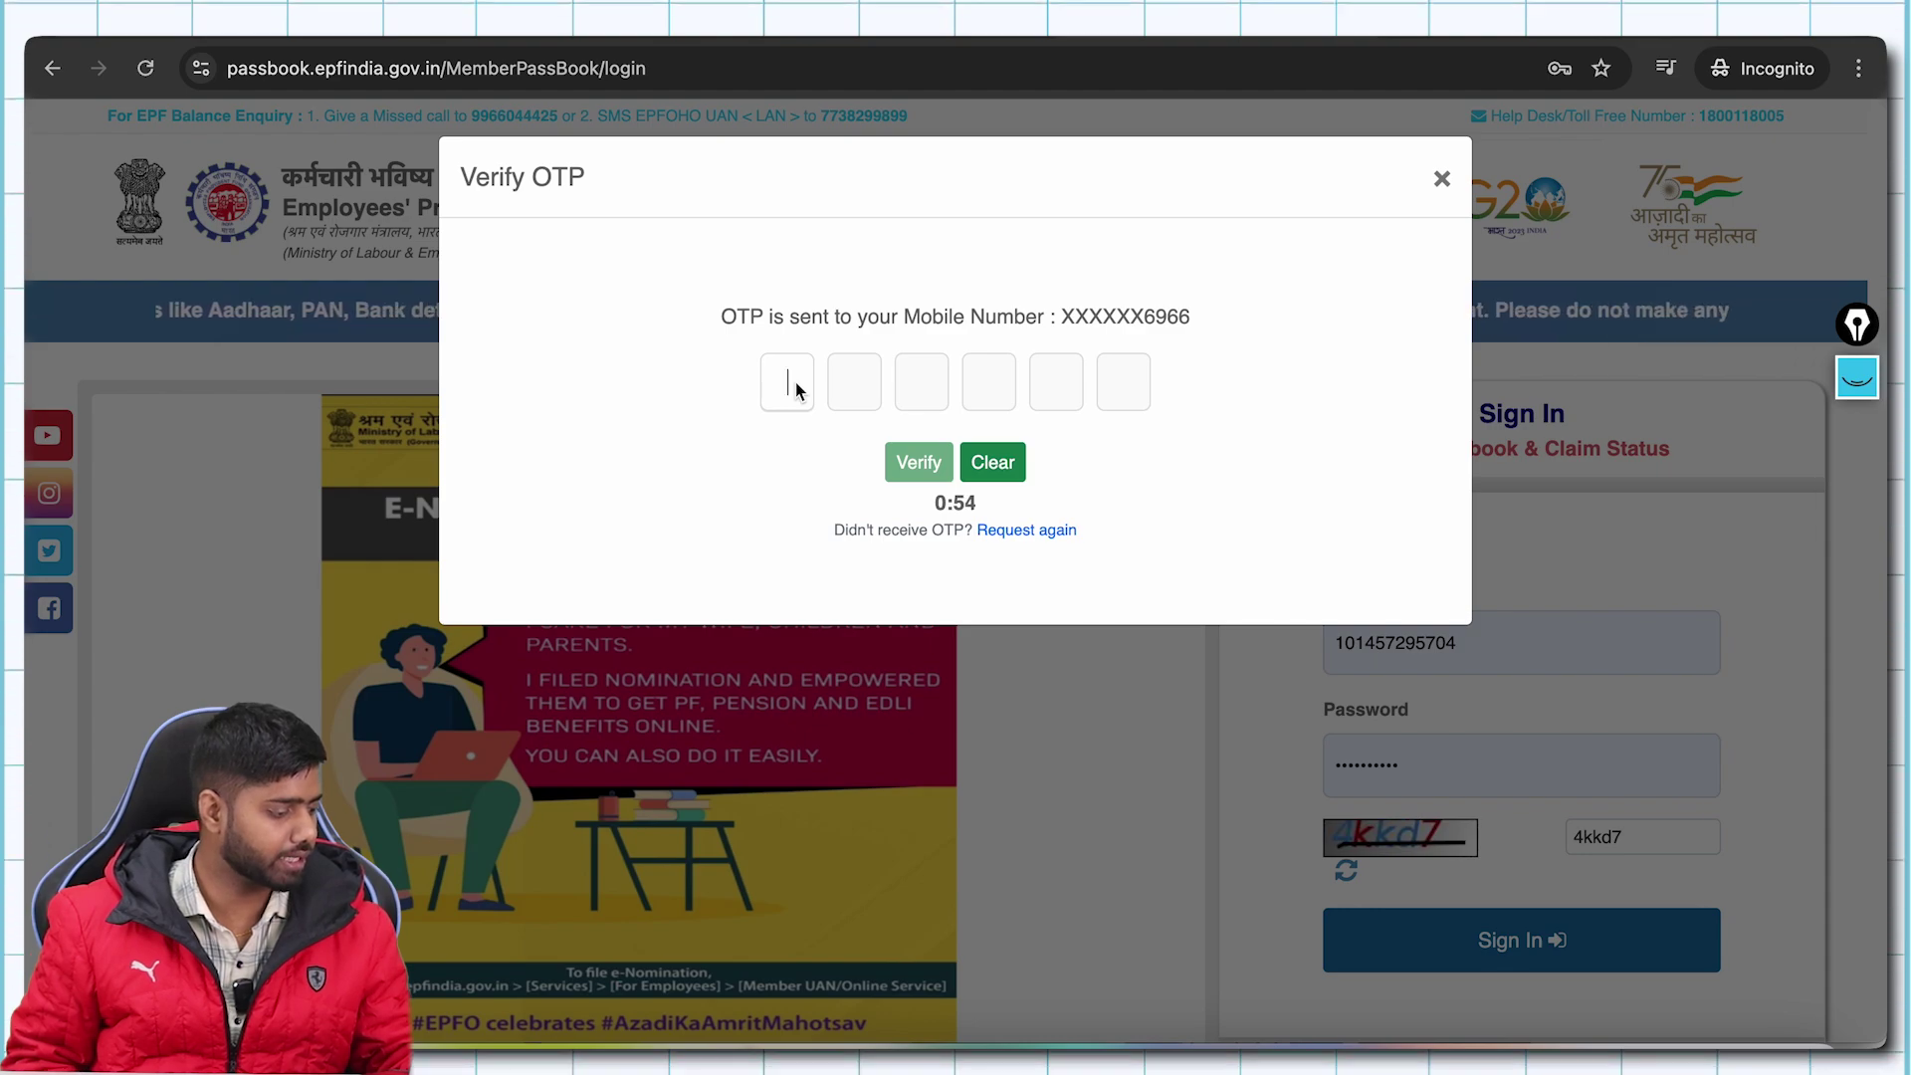
{"action": "left_click", "coordinate": [900, 463]}
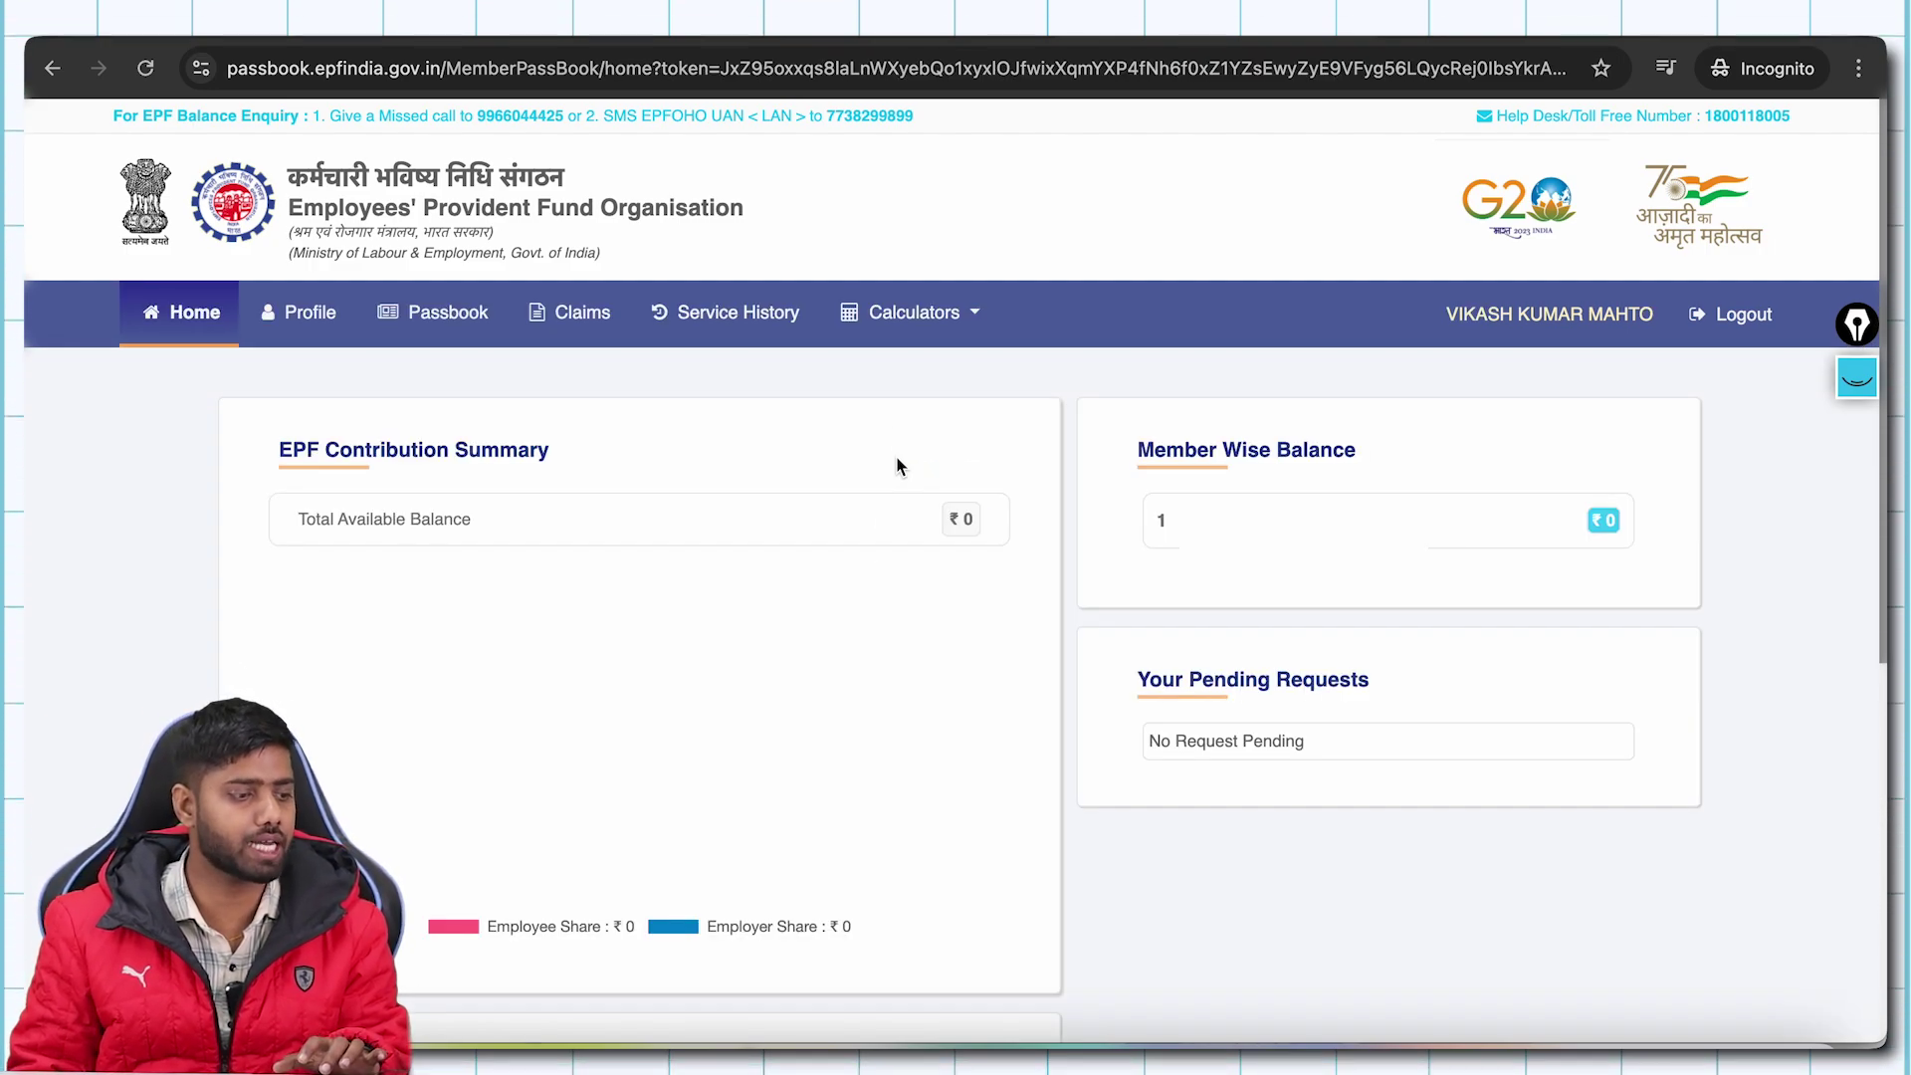
Review the 2022 year-wise passbook summary, including the ₹ 2,685 employee share, then return to the portal.
{"action": "left_click", "coordinate": [432, 317]}
{"action": "scroll", "coordinate": [1300, 447], "scroll_direction": "down", "scroll_amount": 5}
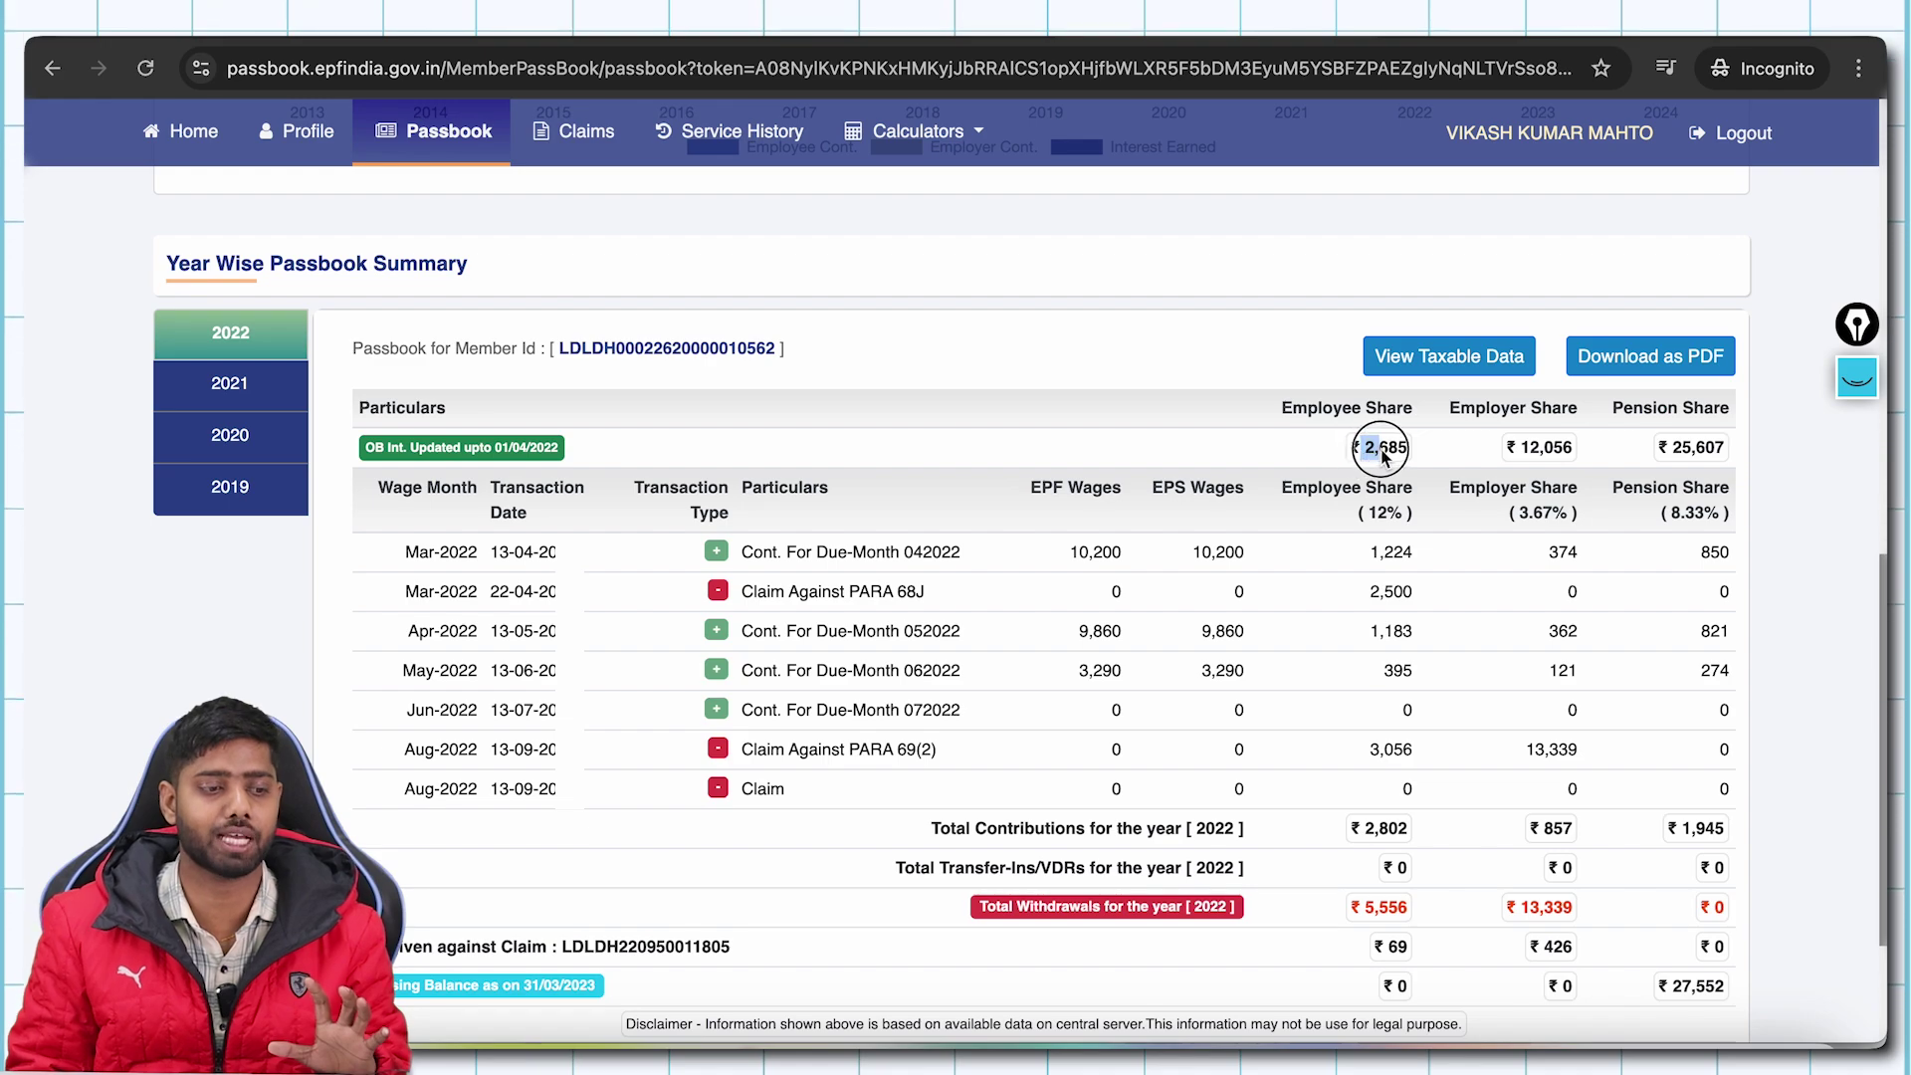
{"action": "left_click_drag", "start_coordinate": [1381, 451], "coordinate": [1388, 453]}
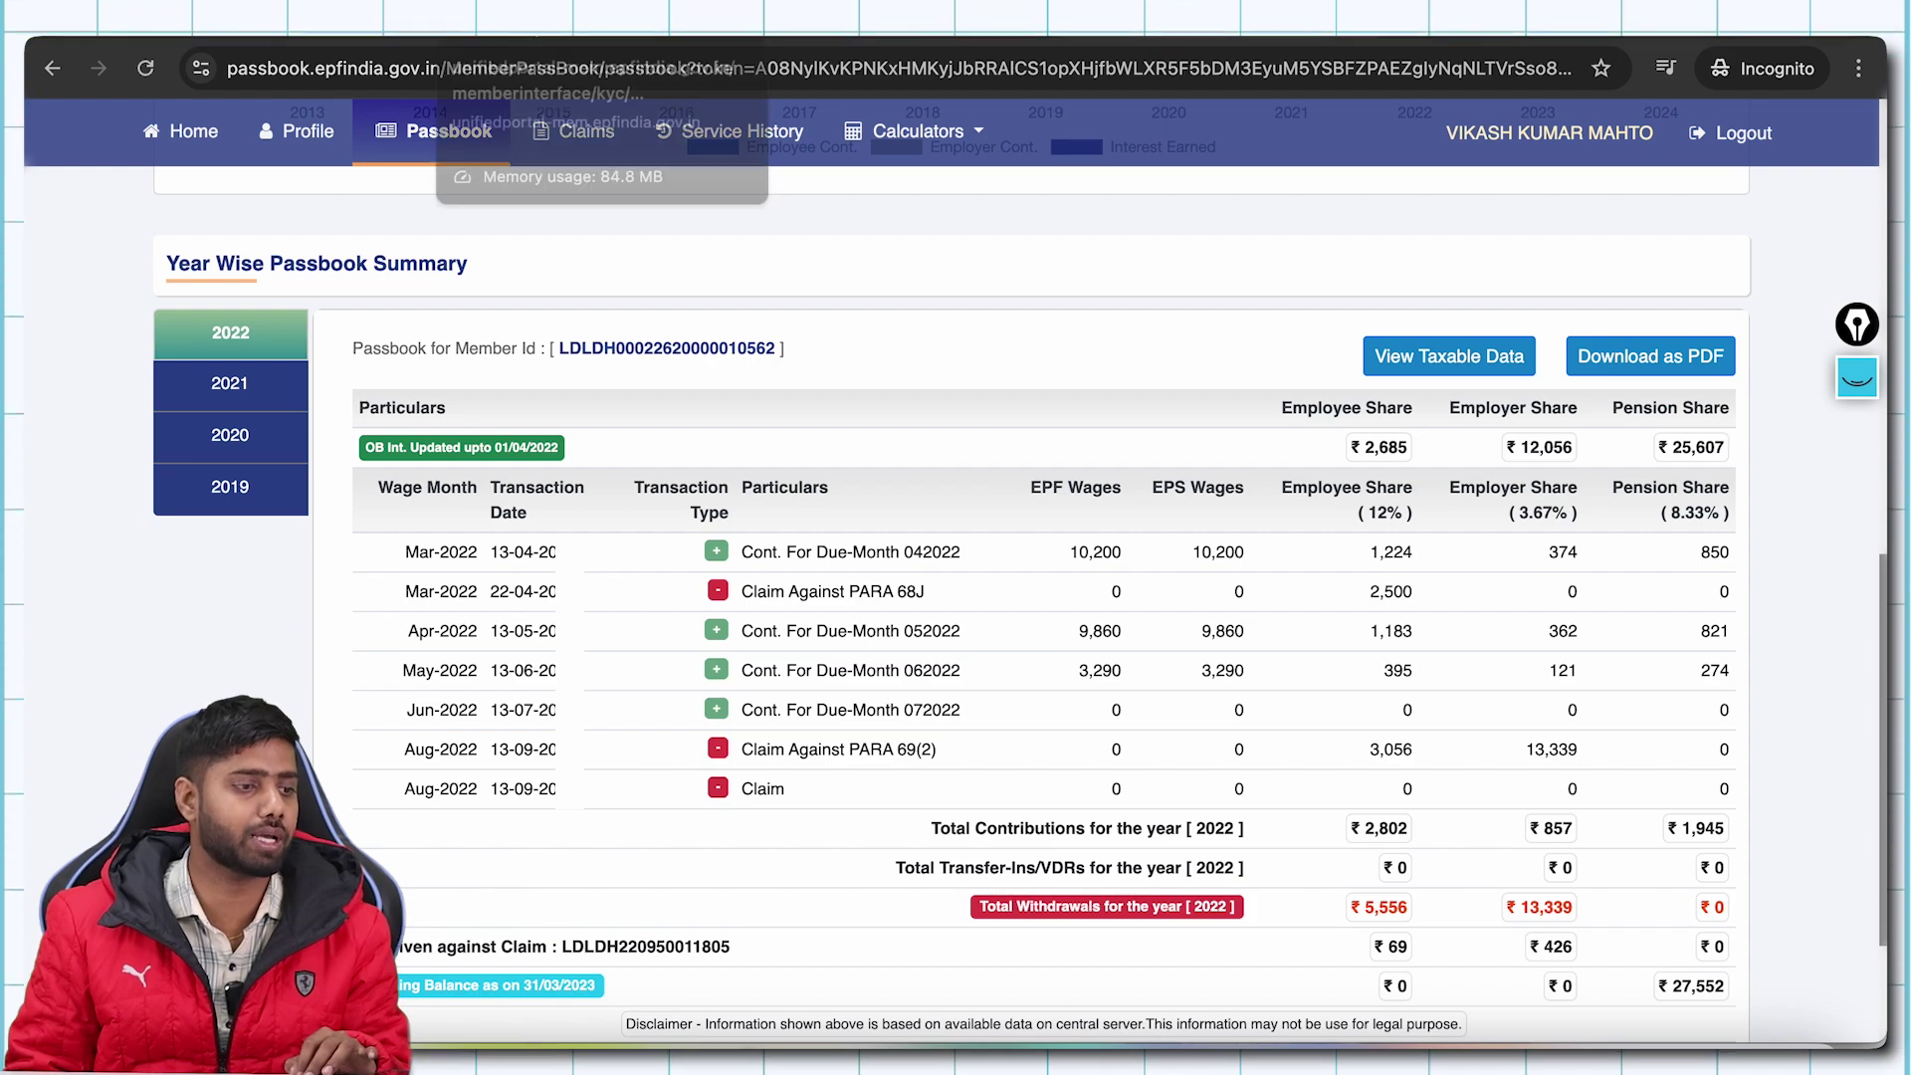
{"action": "key", "text": "ctrl+shift+Tab"}
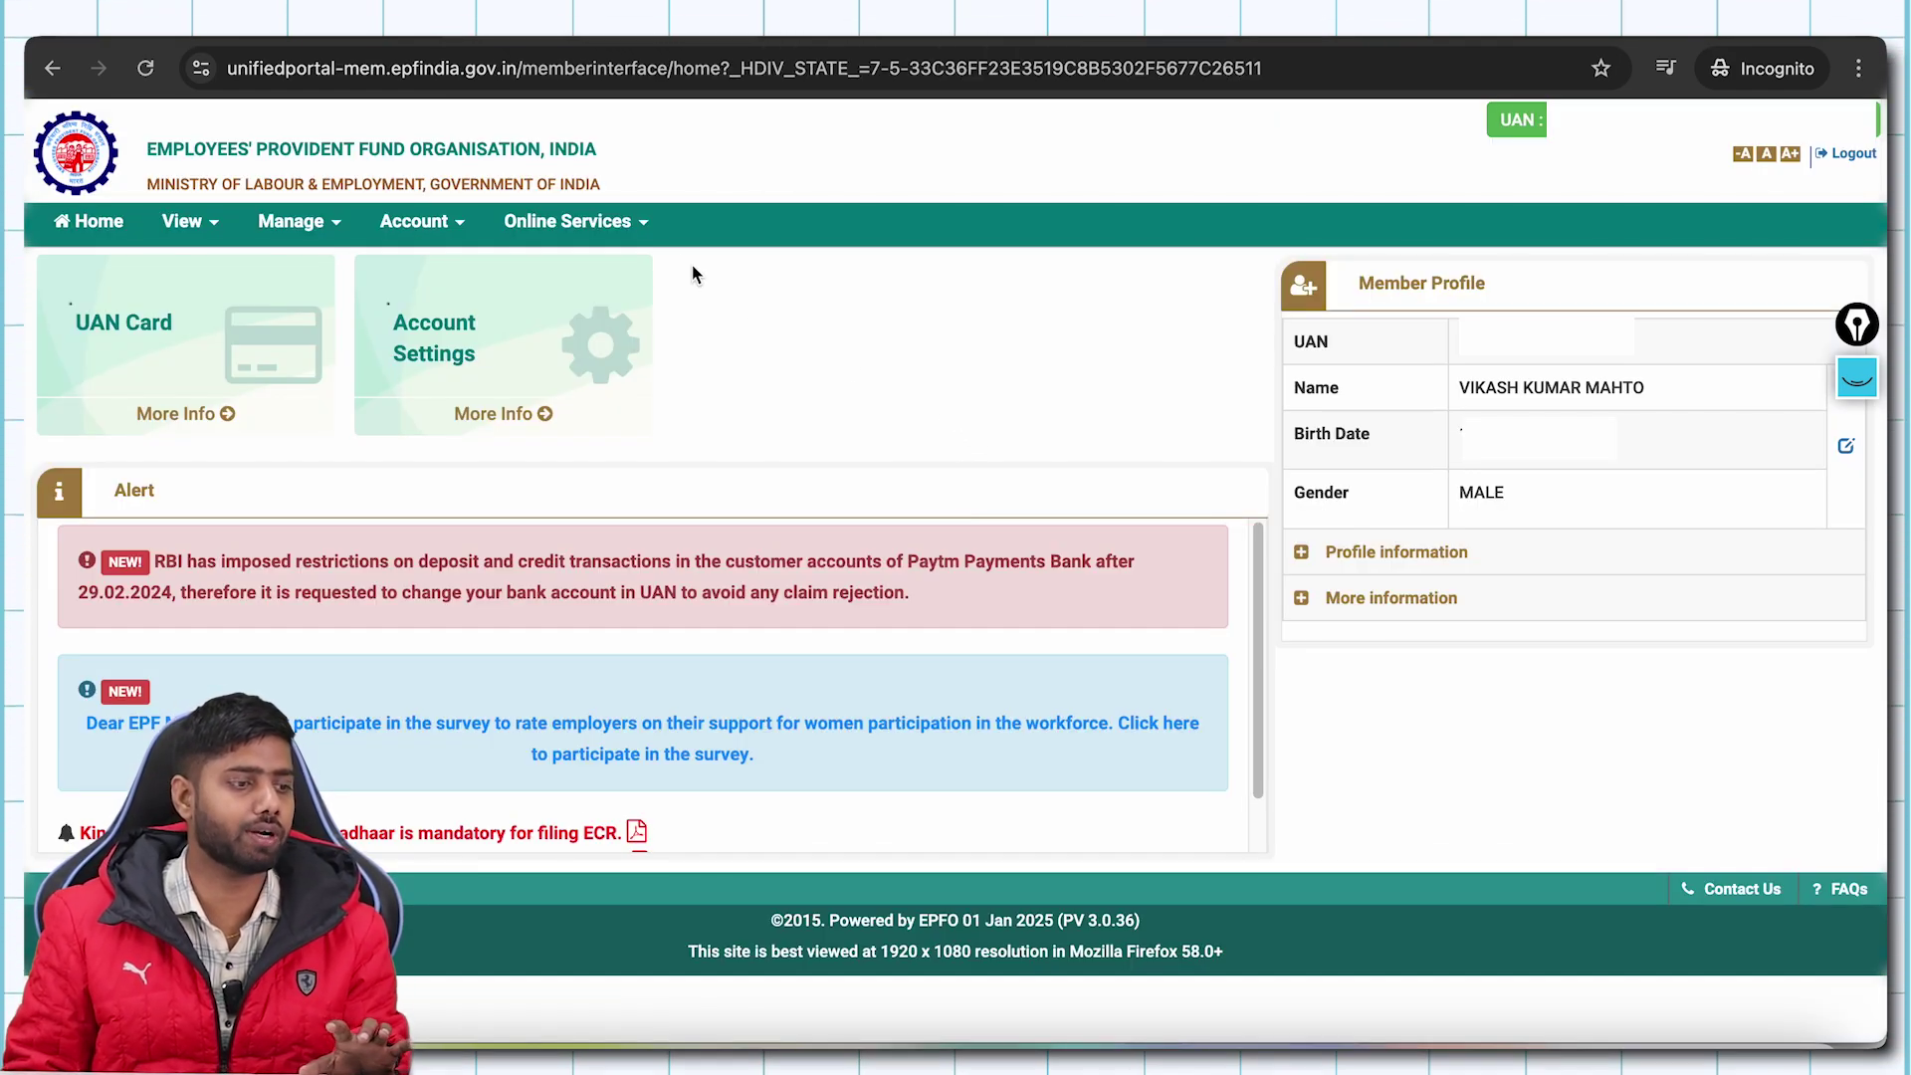
Open CLAIM (FORM-31,19,10C & 10D) from Online Services and review the member and service details.
{"action": "left_click", "coordinate": [572, 221]}
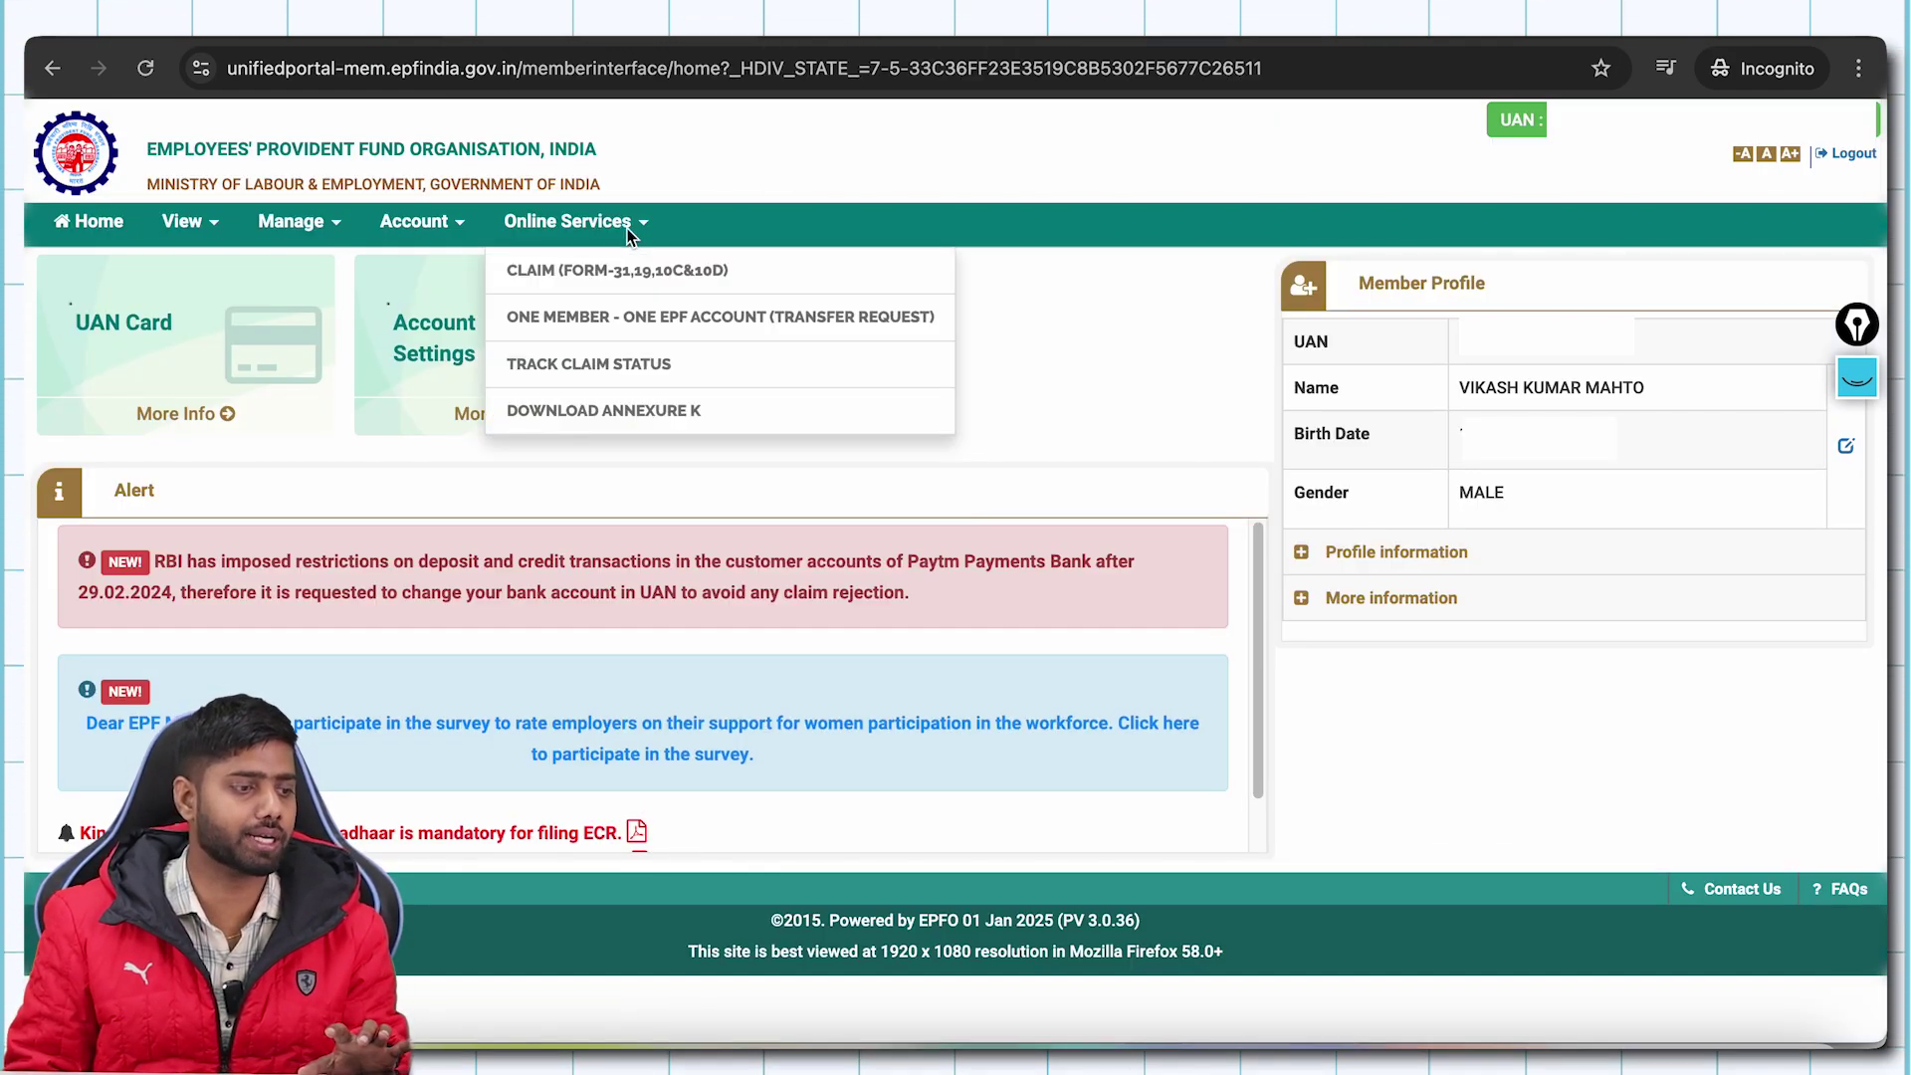
{"action": "left_click", "coordinate": [716, 277]}
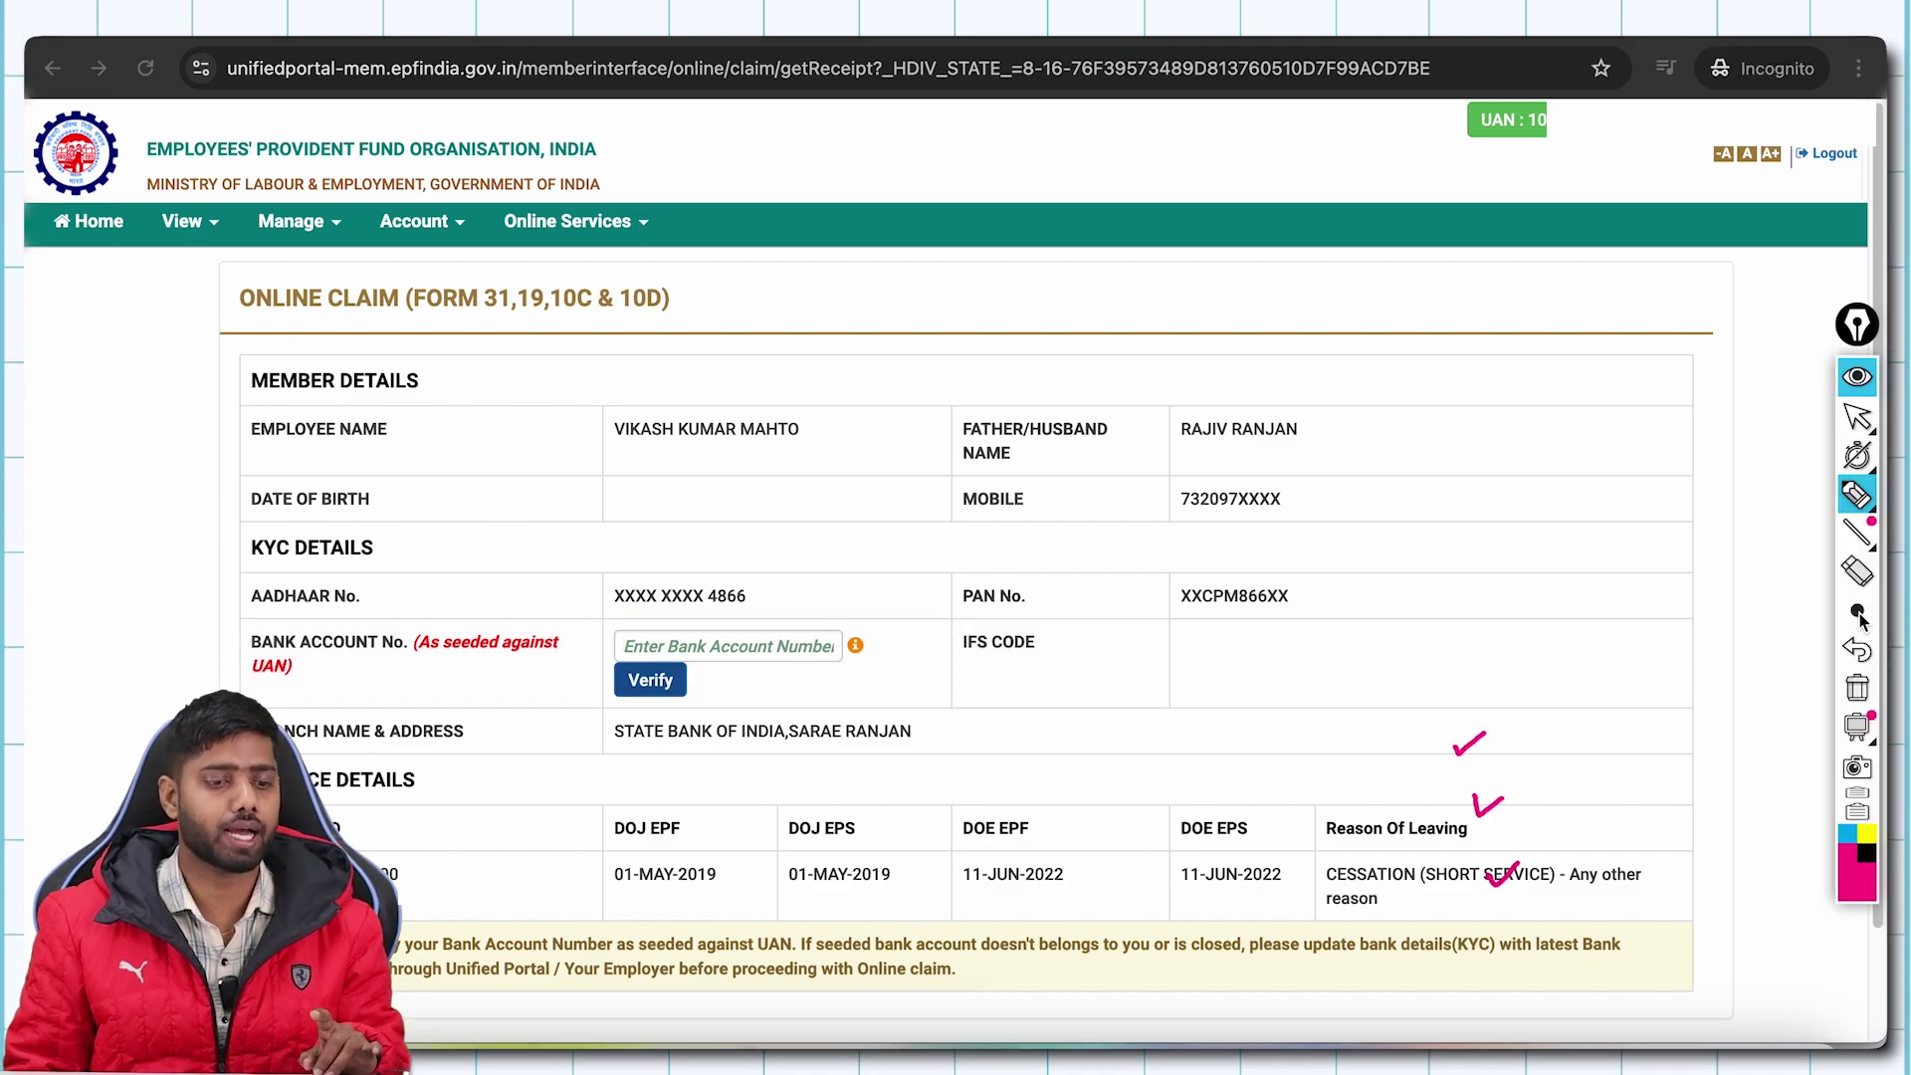
{"action": "left_click", "coordinate": [1858, 688]}
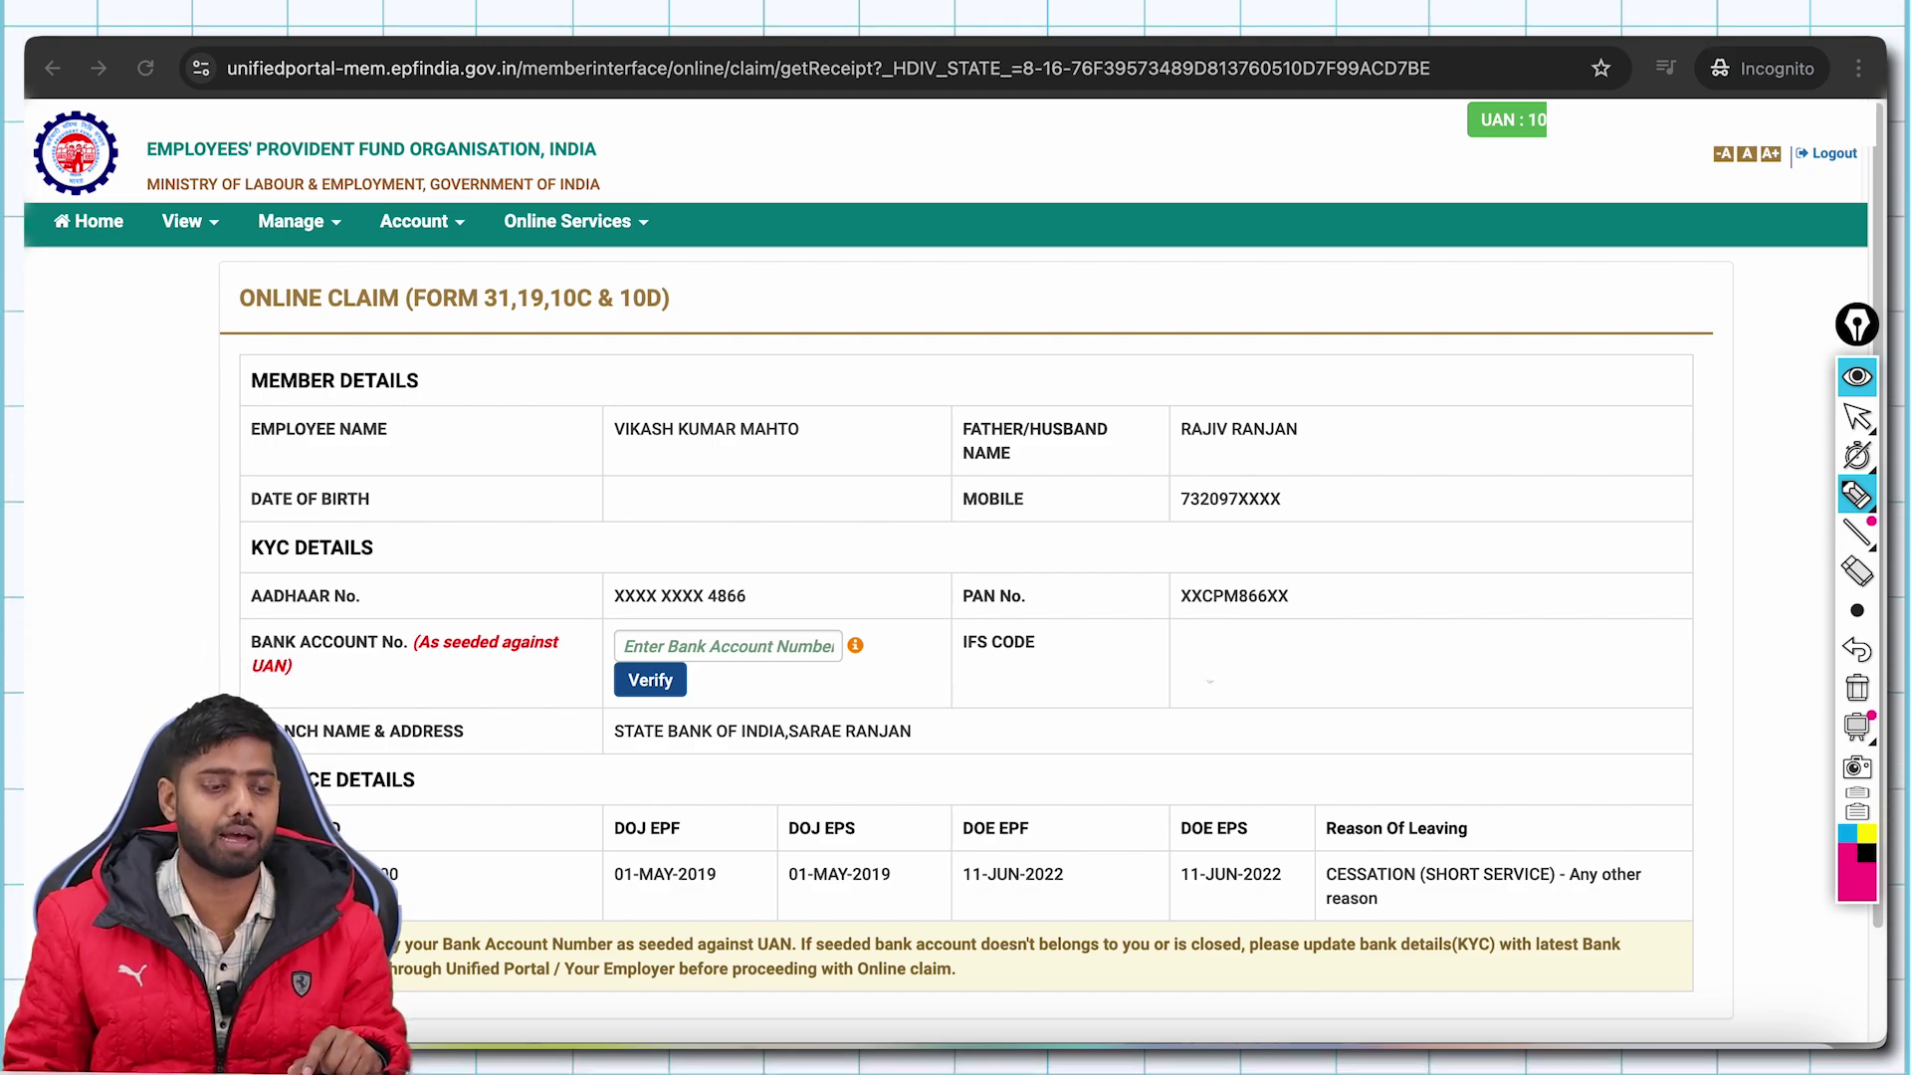
{"action": "left_click_drag", "start_coordinate": [692, 747], "coordinate": [815, 747]}
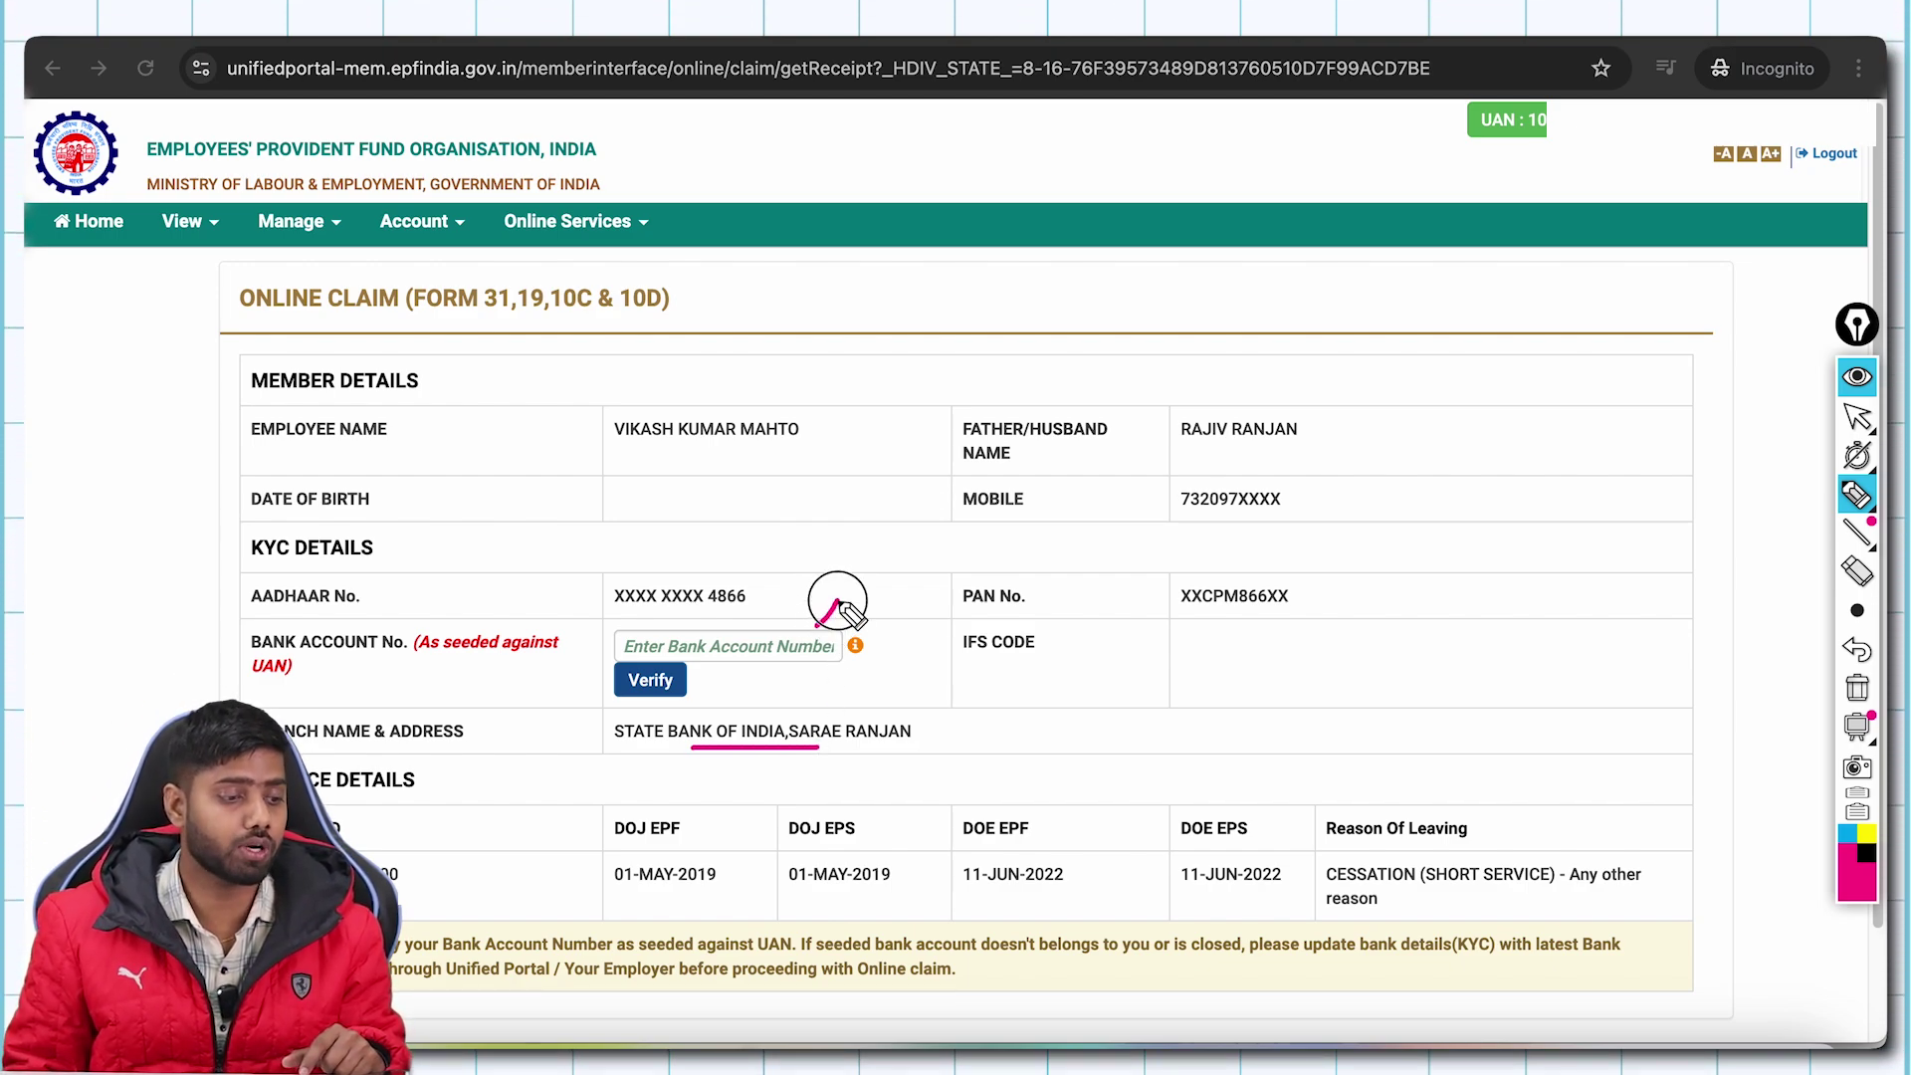
{"action": "left_click_drag", "start_coordinate": [814, 610], "coordinate": [839, 601]}
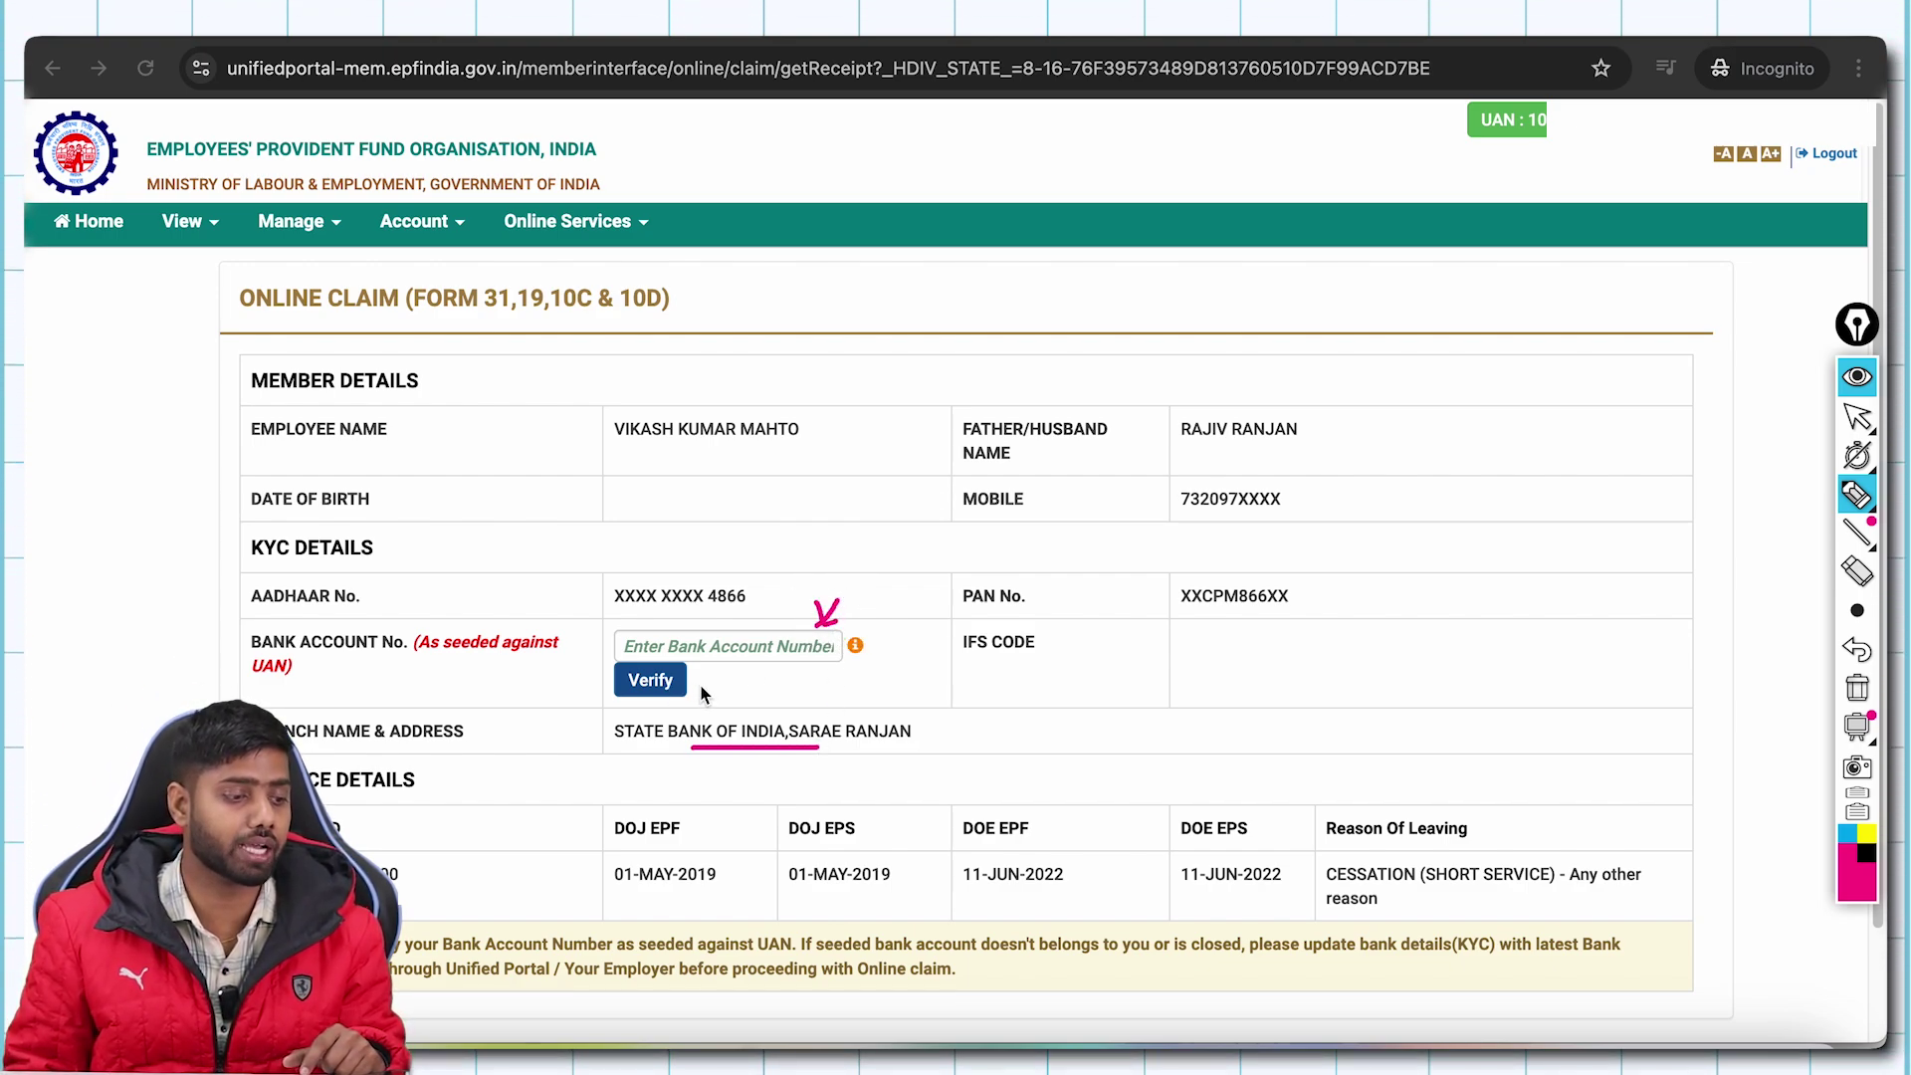
{"action": "left_click_drag", "start_coordinate": [700, 680], "coordinate": [720, 671]}
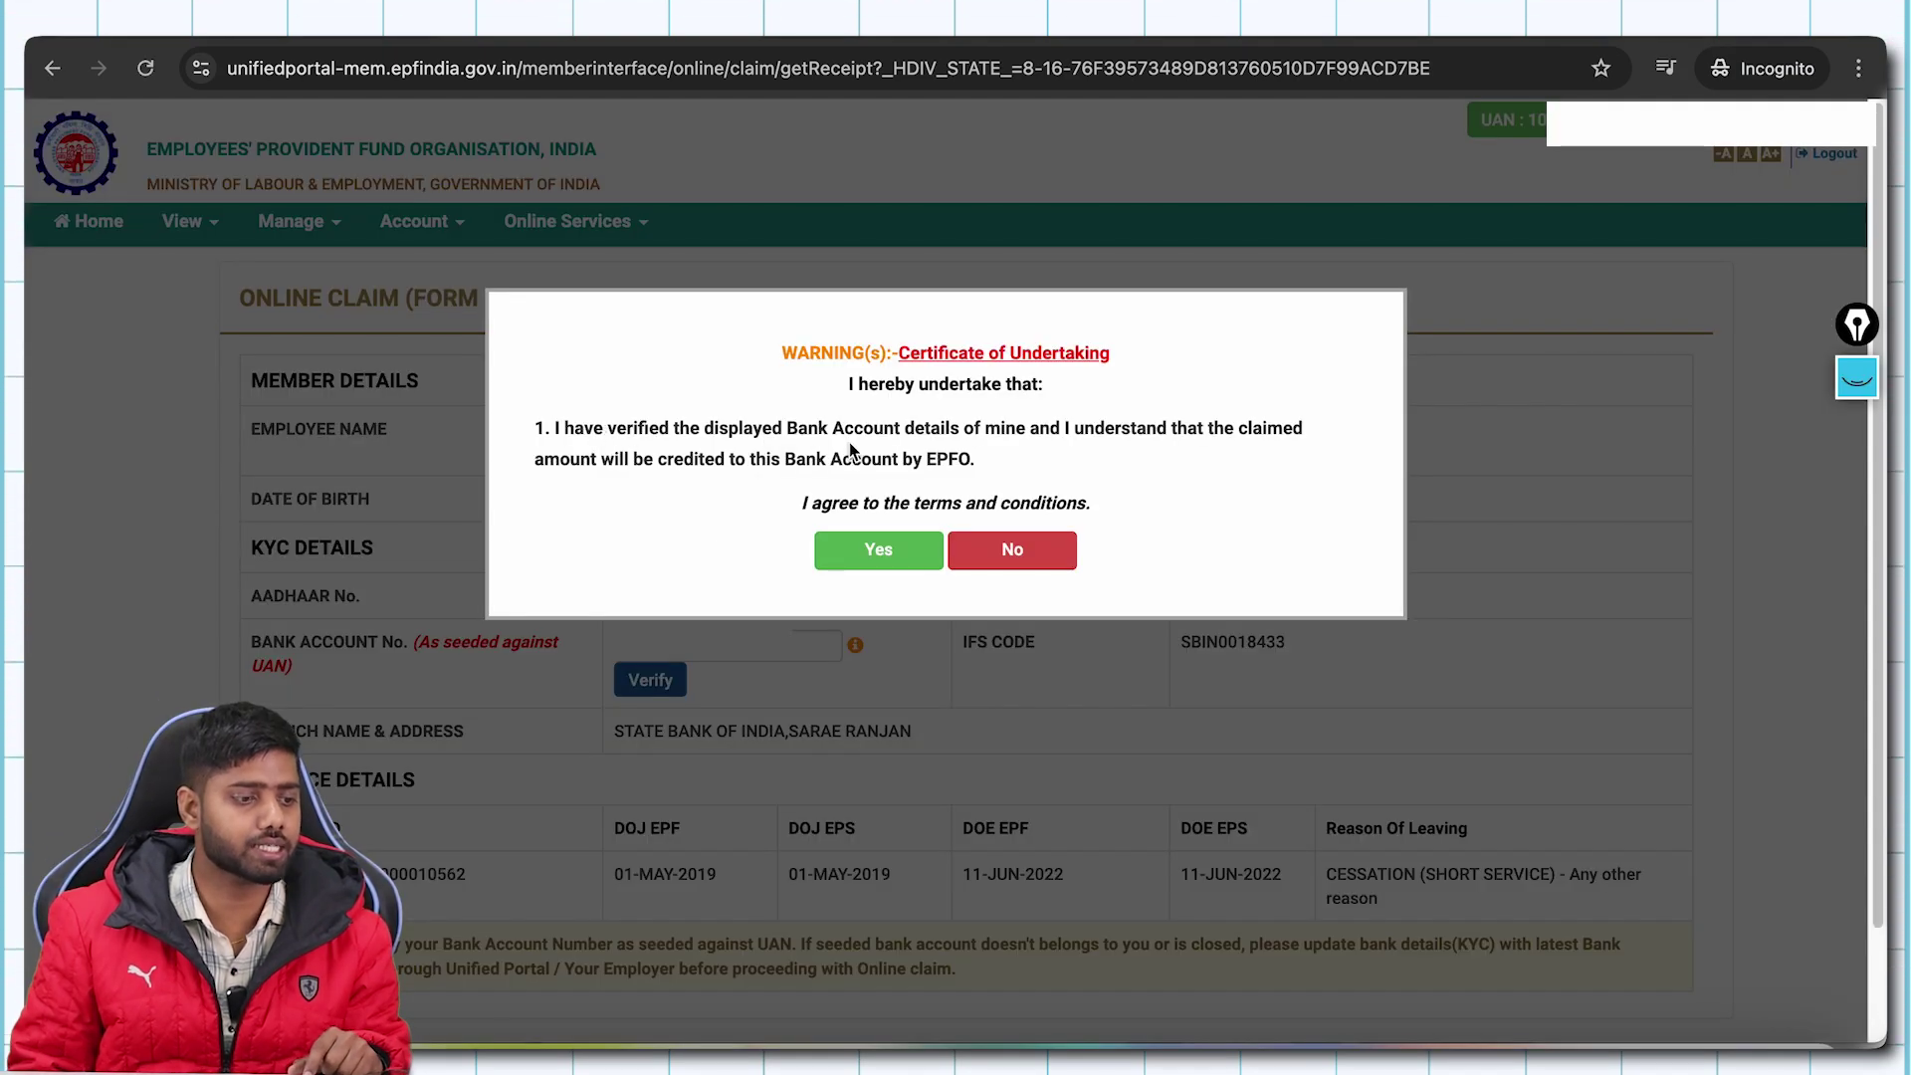
Accept the bank-account Certificate of Undertaking and proceed to the online claim form.
{"action": "left_click", "coordinate": [872, 554]}
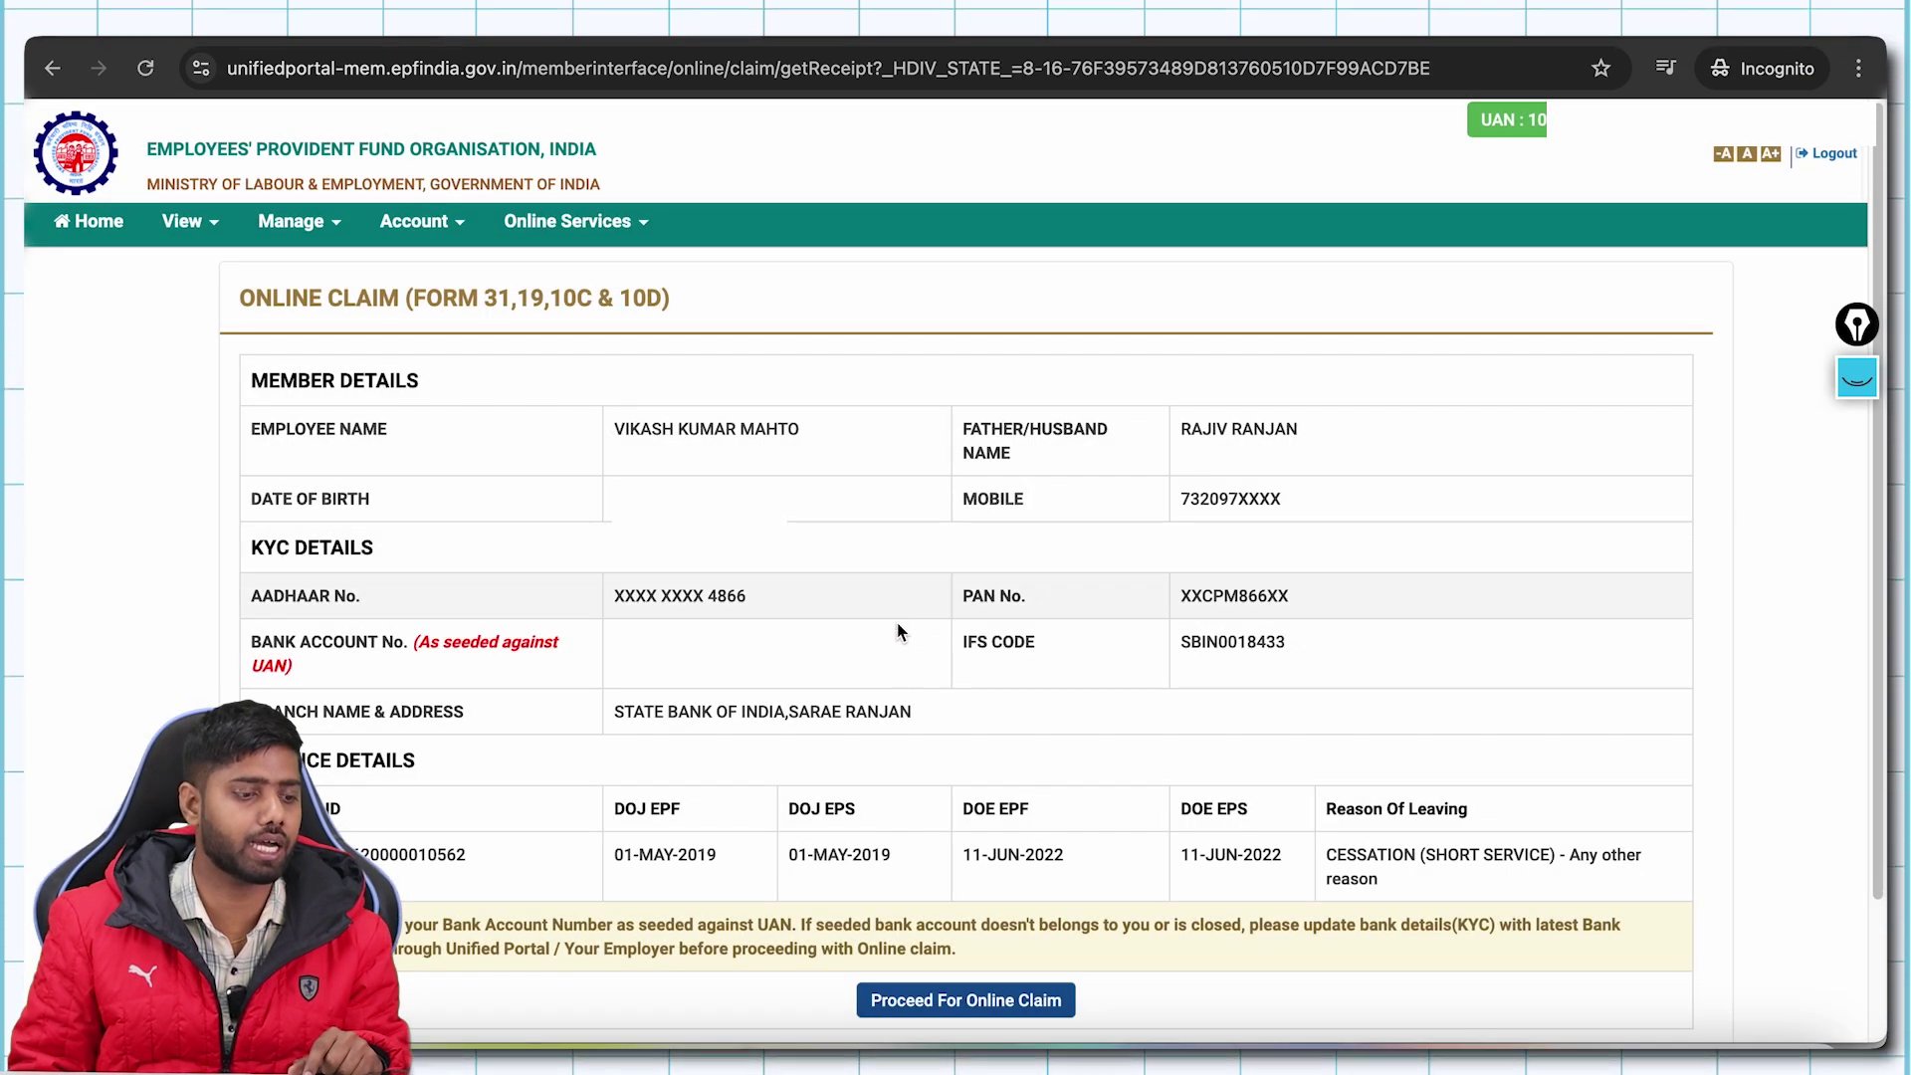
{"action": "left_click", "coordinate": [968, 1001]}
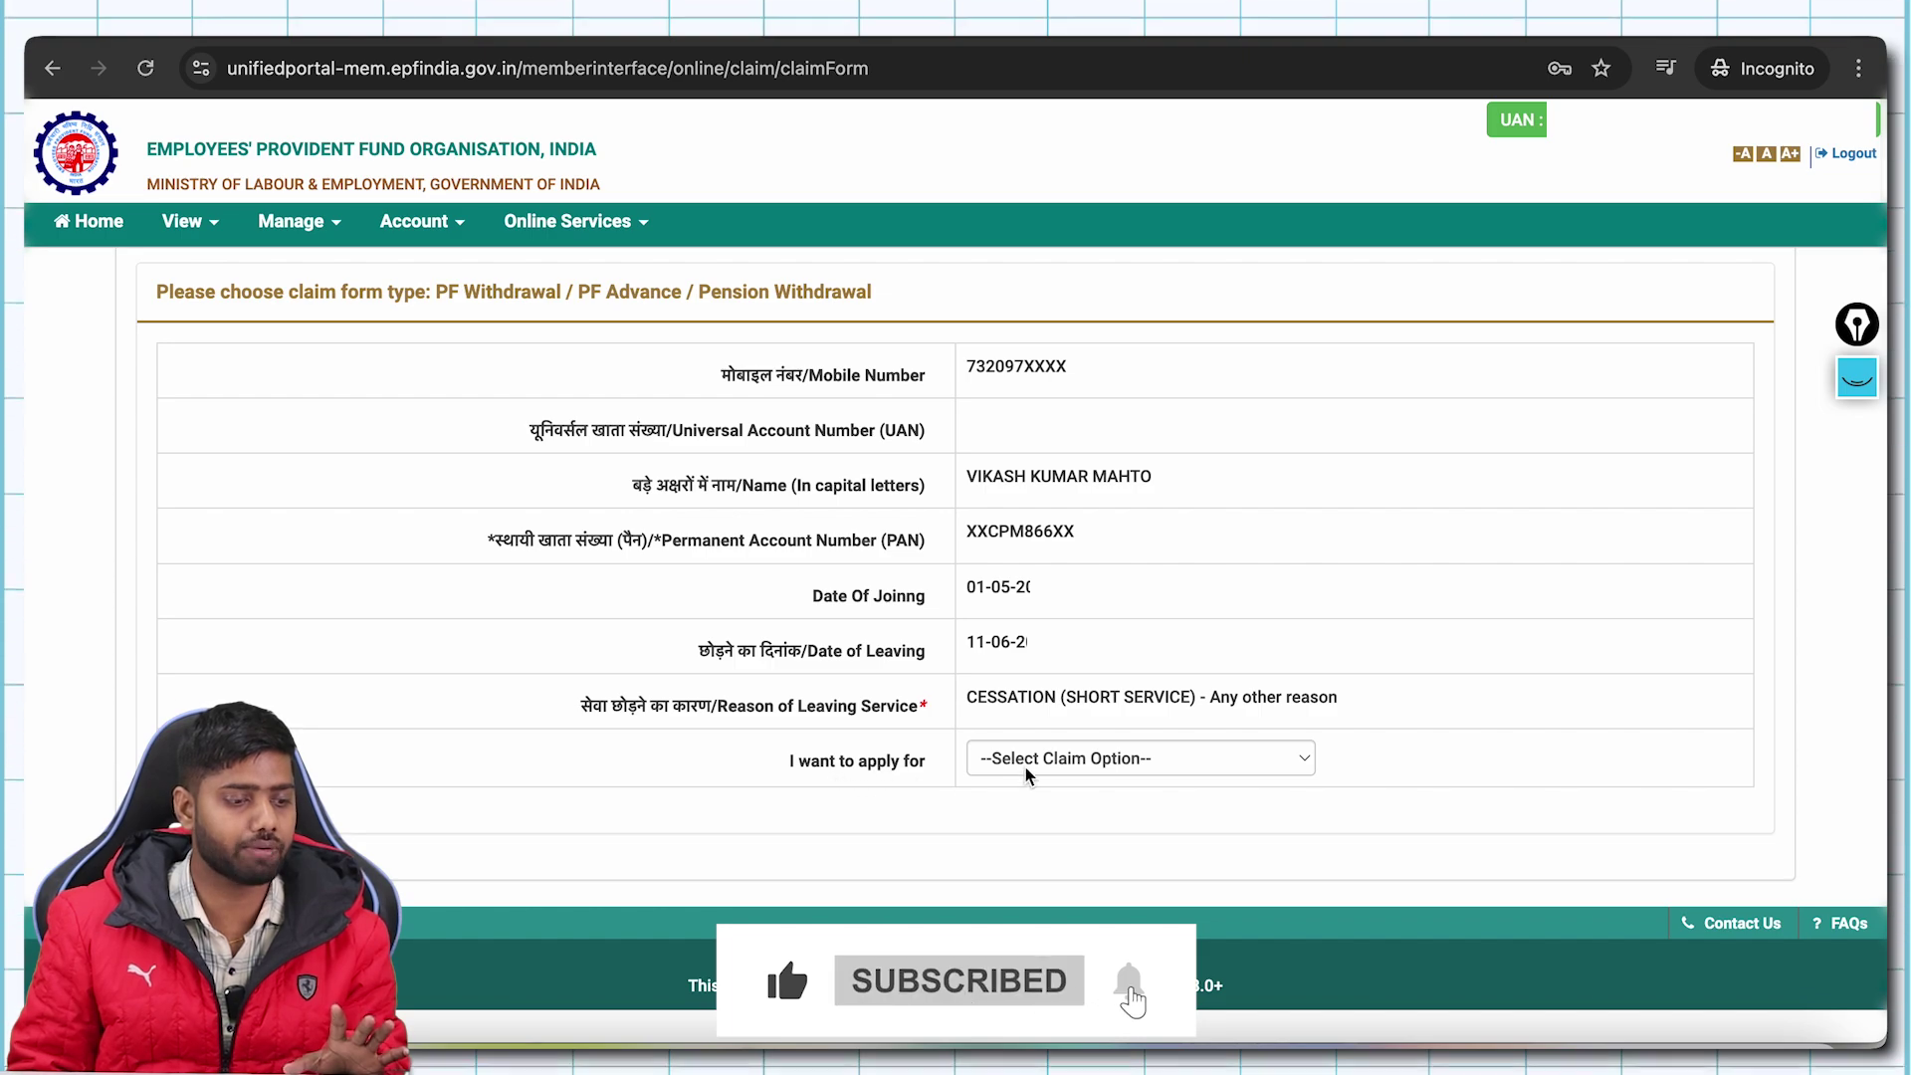
{"action": "left_click", "coordinate": [1050, 761]}
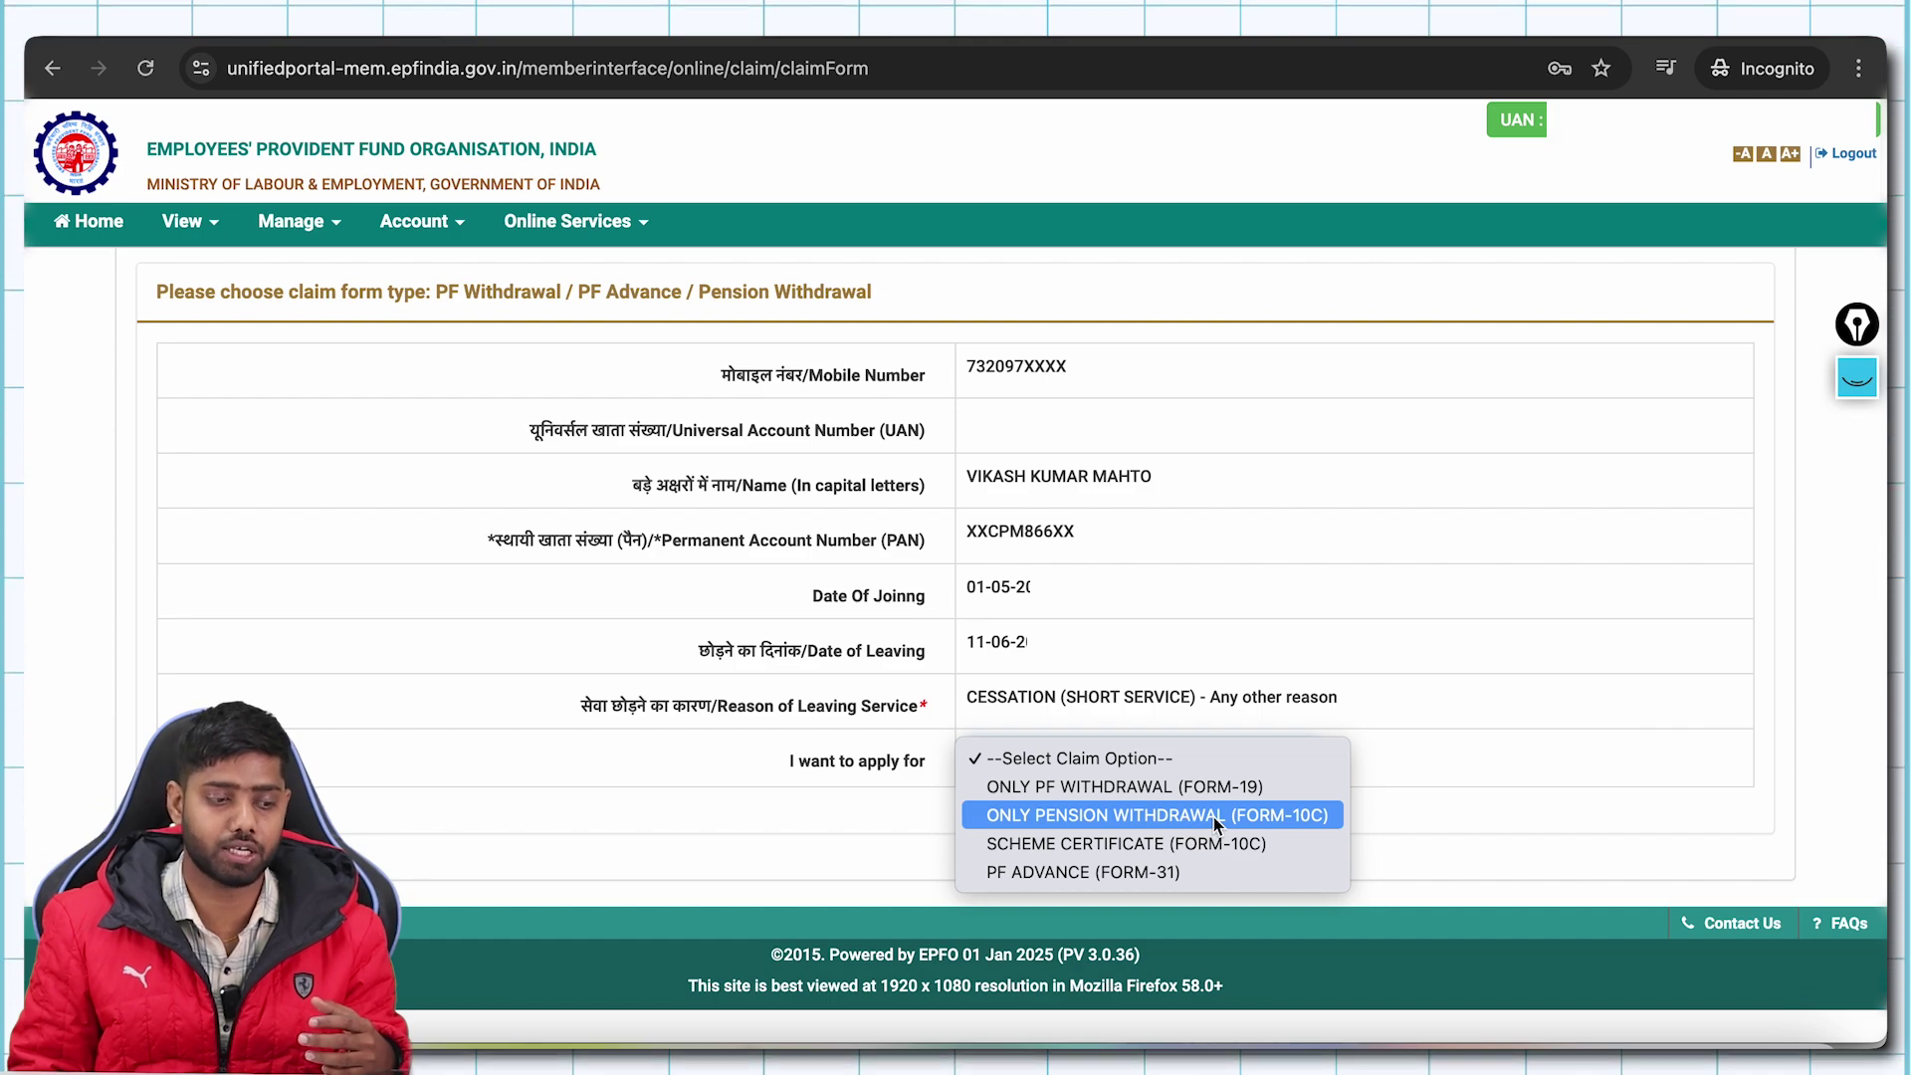
Choose PF ADVANCE (FORM-31) as the claim type and select the service record to draw against.
{"action": "left_click", "coordinate": [1190, 874]}
{"action": "scroll", "coordinate": [761, 513], "scroll_direction": "down", "scroll_amount": 4}
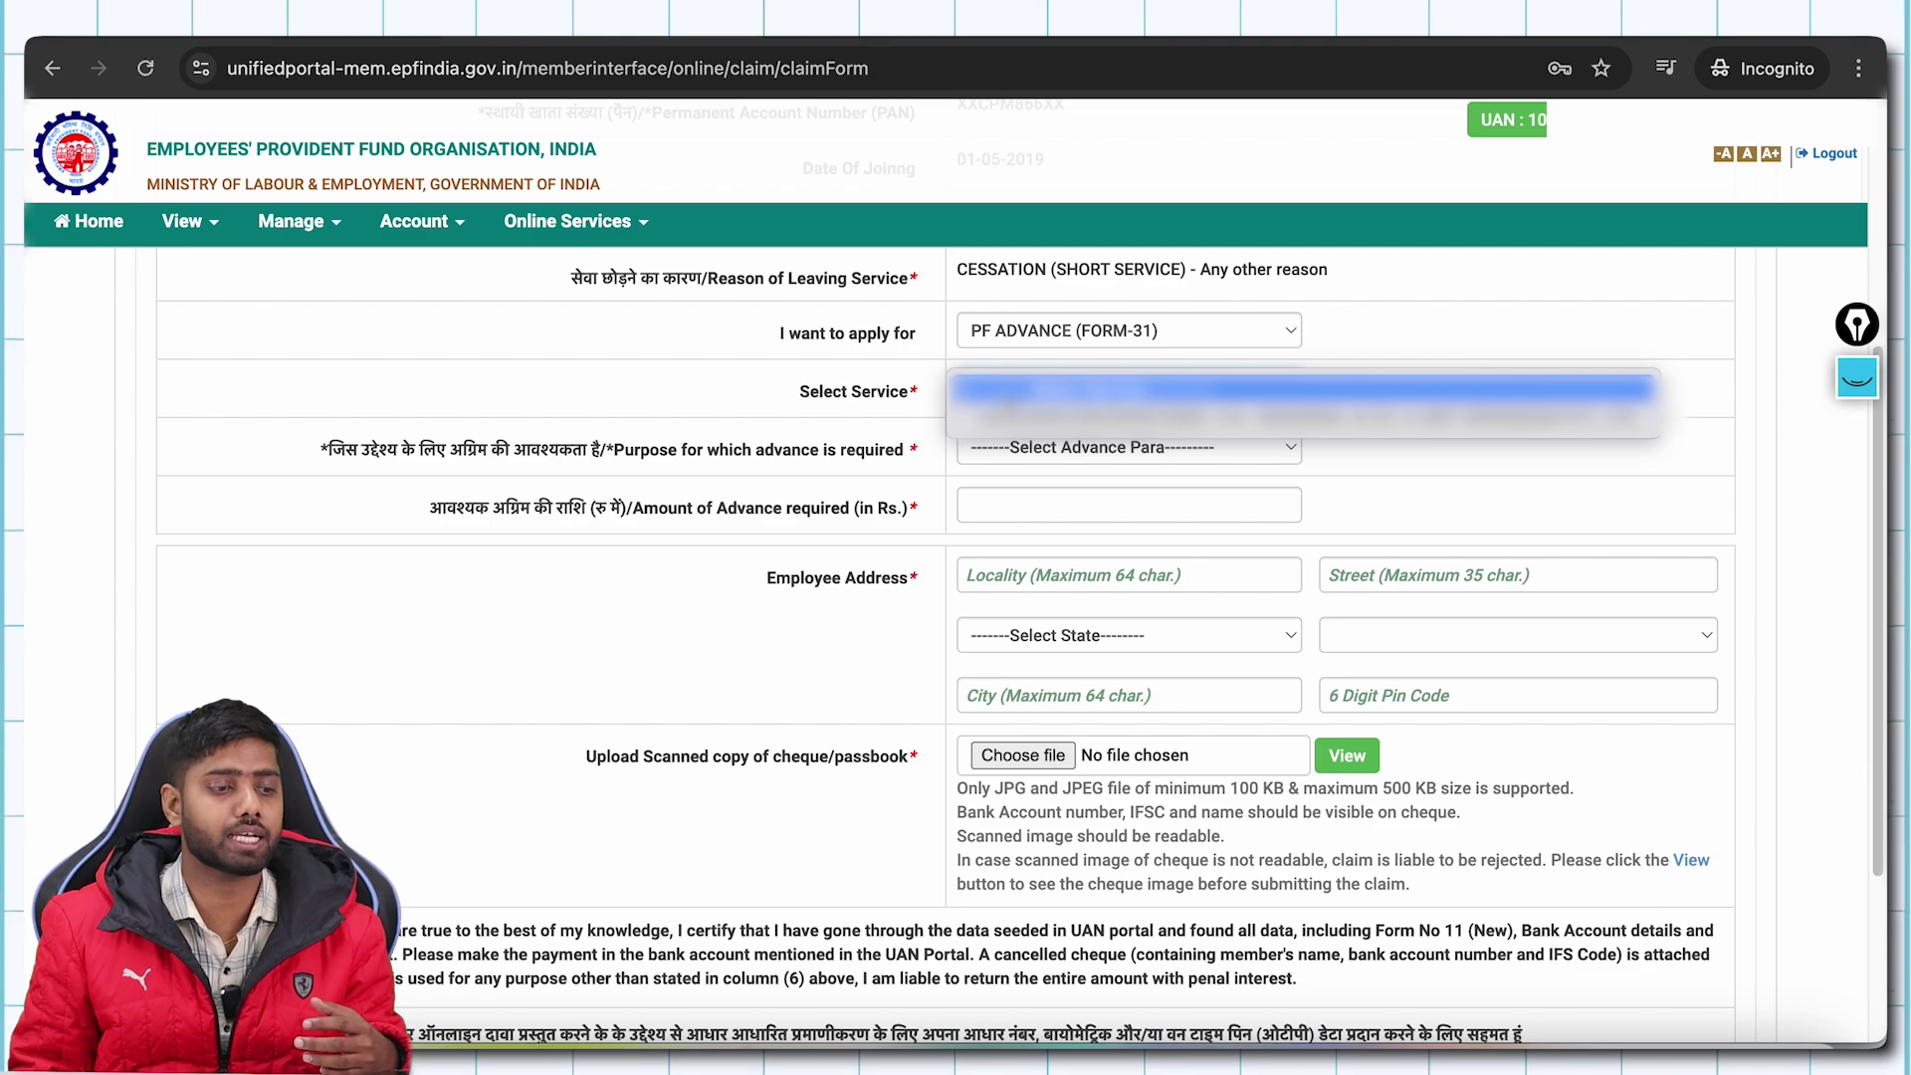
{"action": "left_click", "coordinate": [995, 391]}
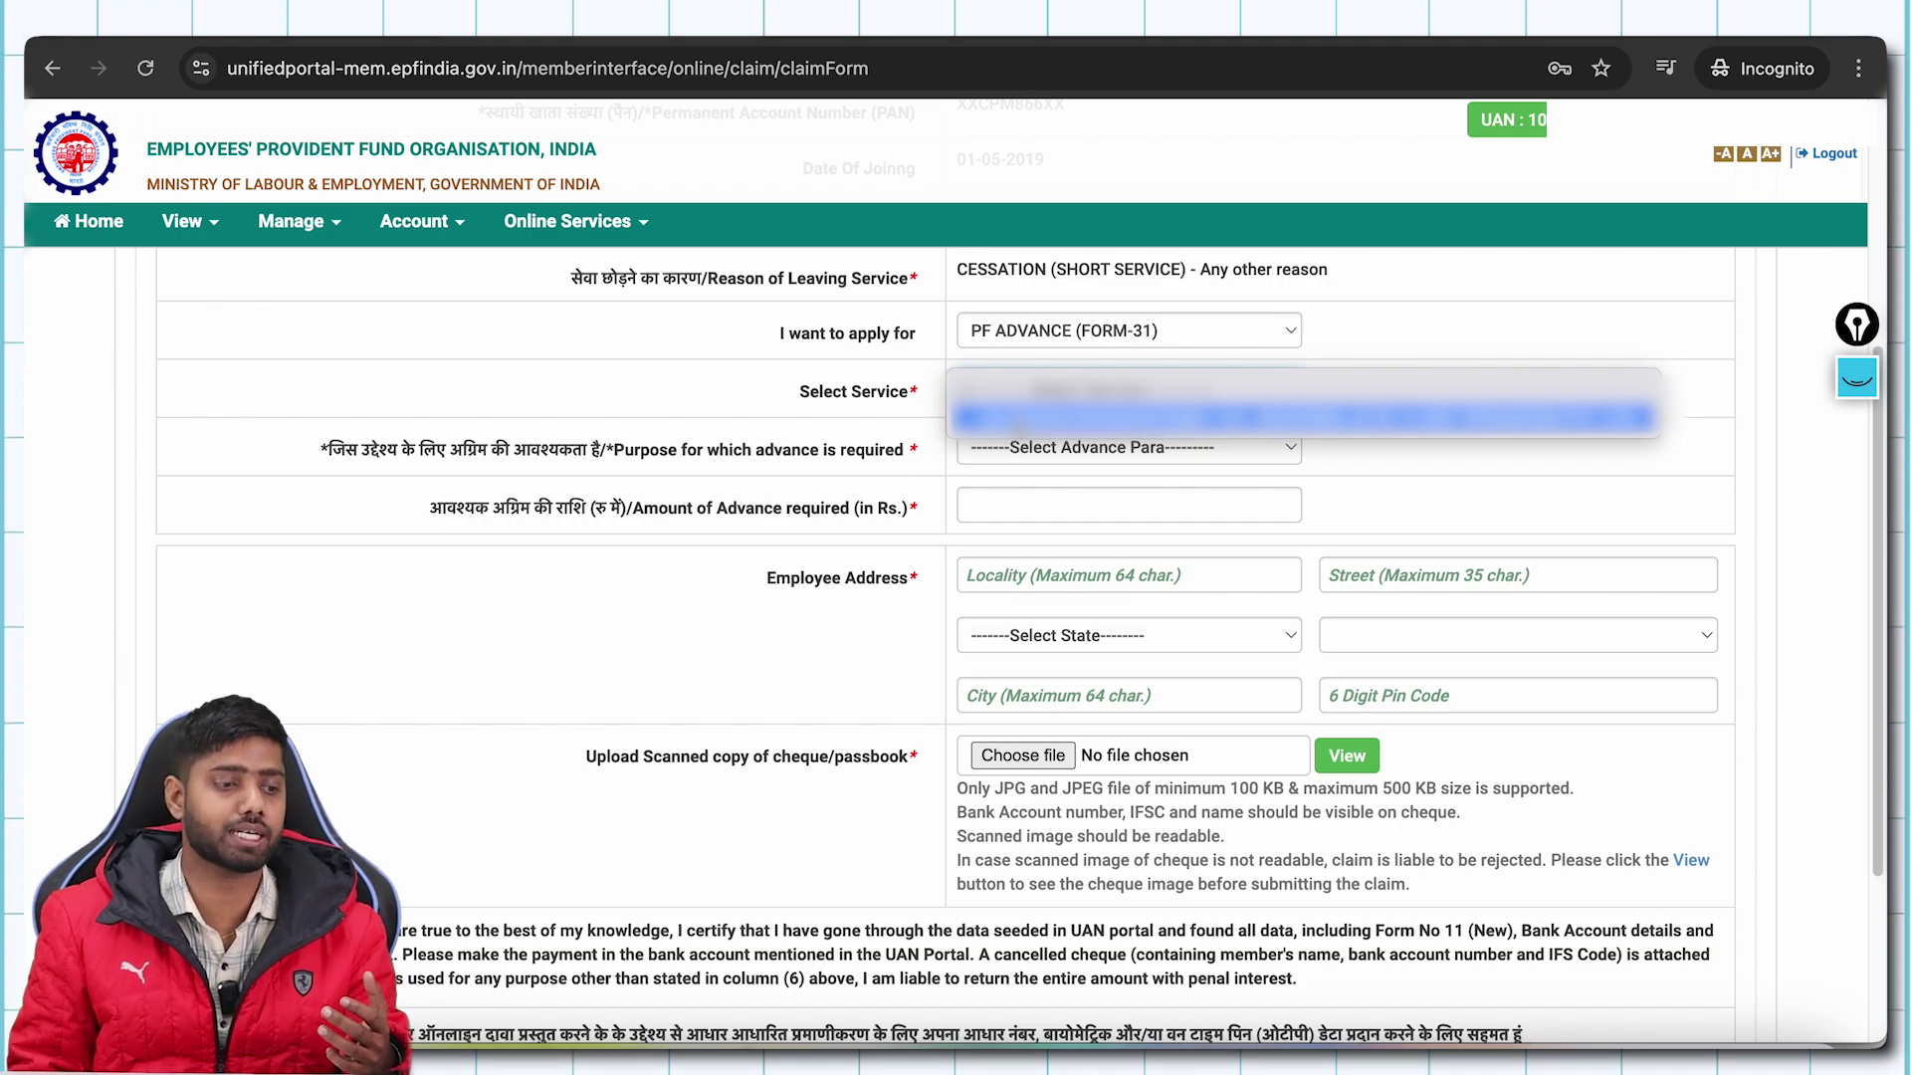
{"action": "left_click", "coordinate": [1017, 422]}
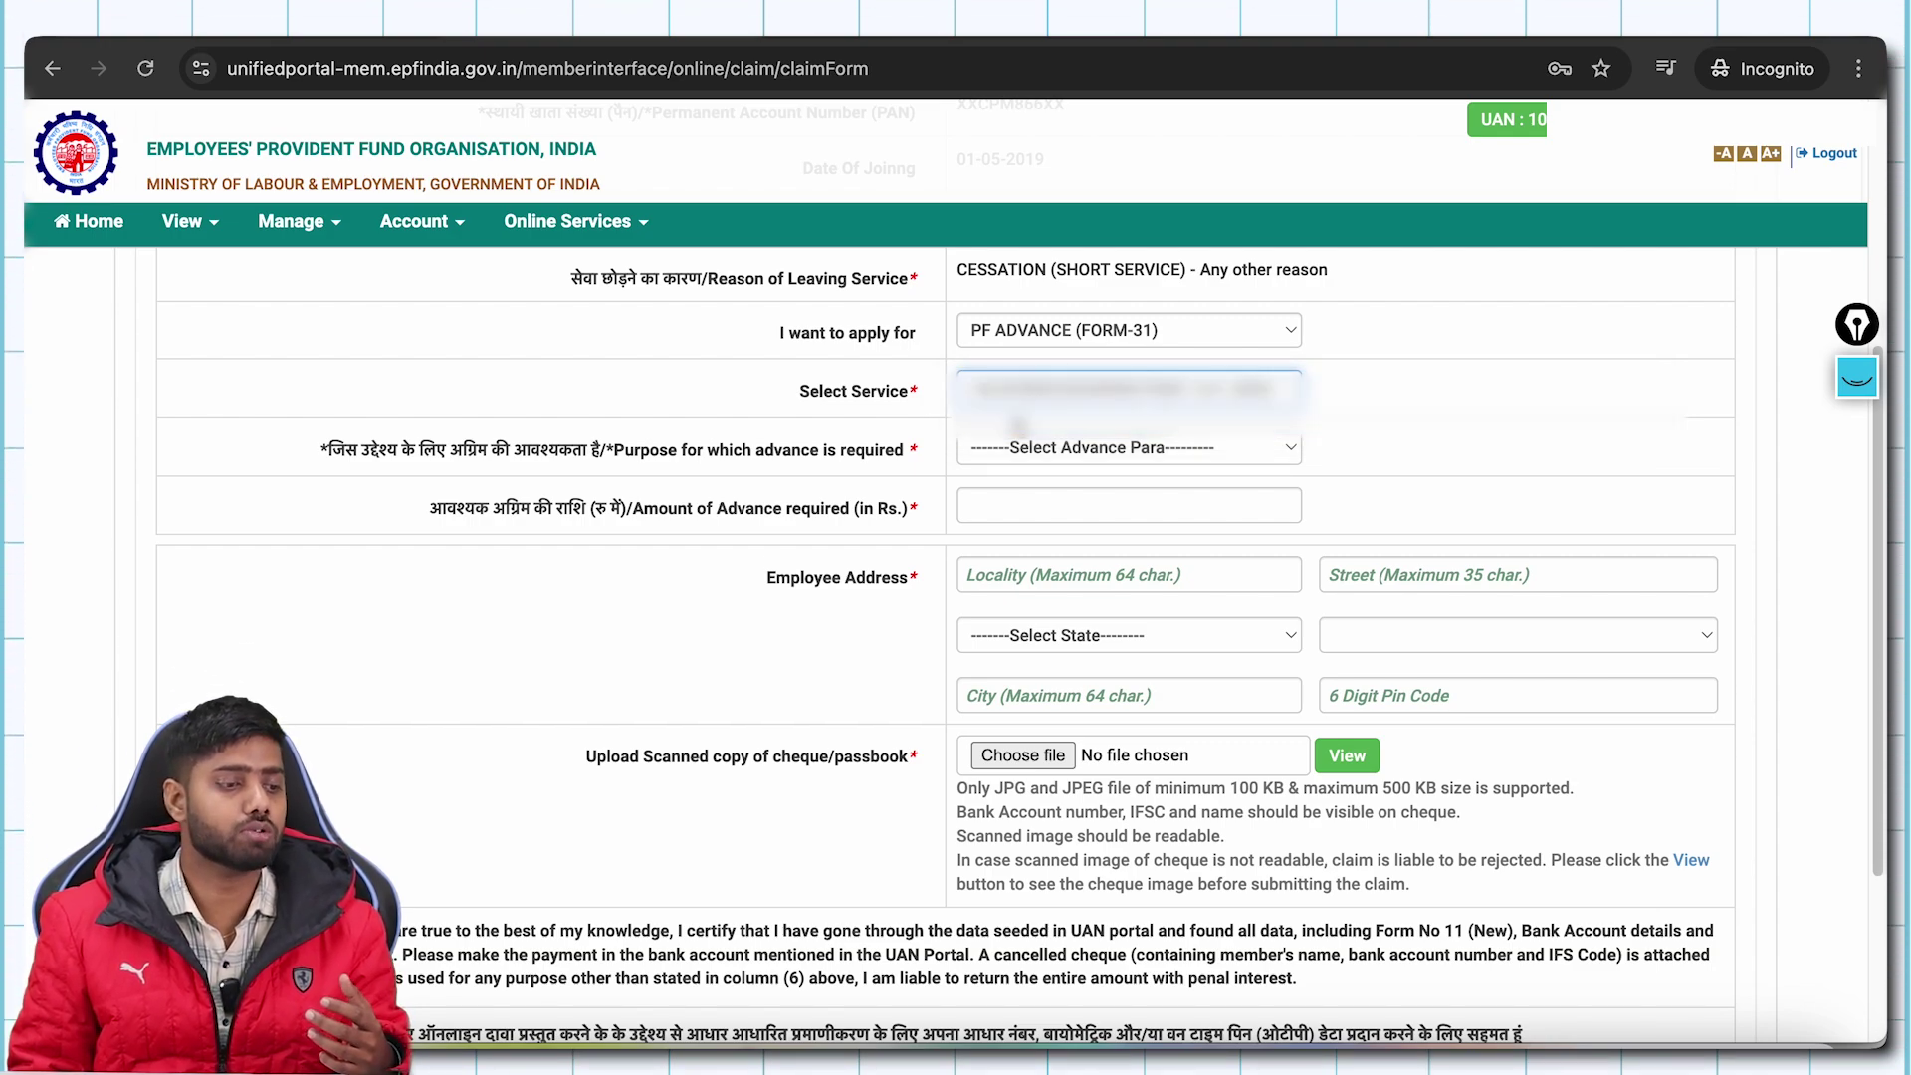
{"action": "left_click_drag", "start_coordinate": [319, 451], "coordinate": [621, 466]}
{"action": "left_click", "coordinate": [624, 464]}
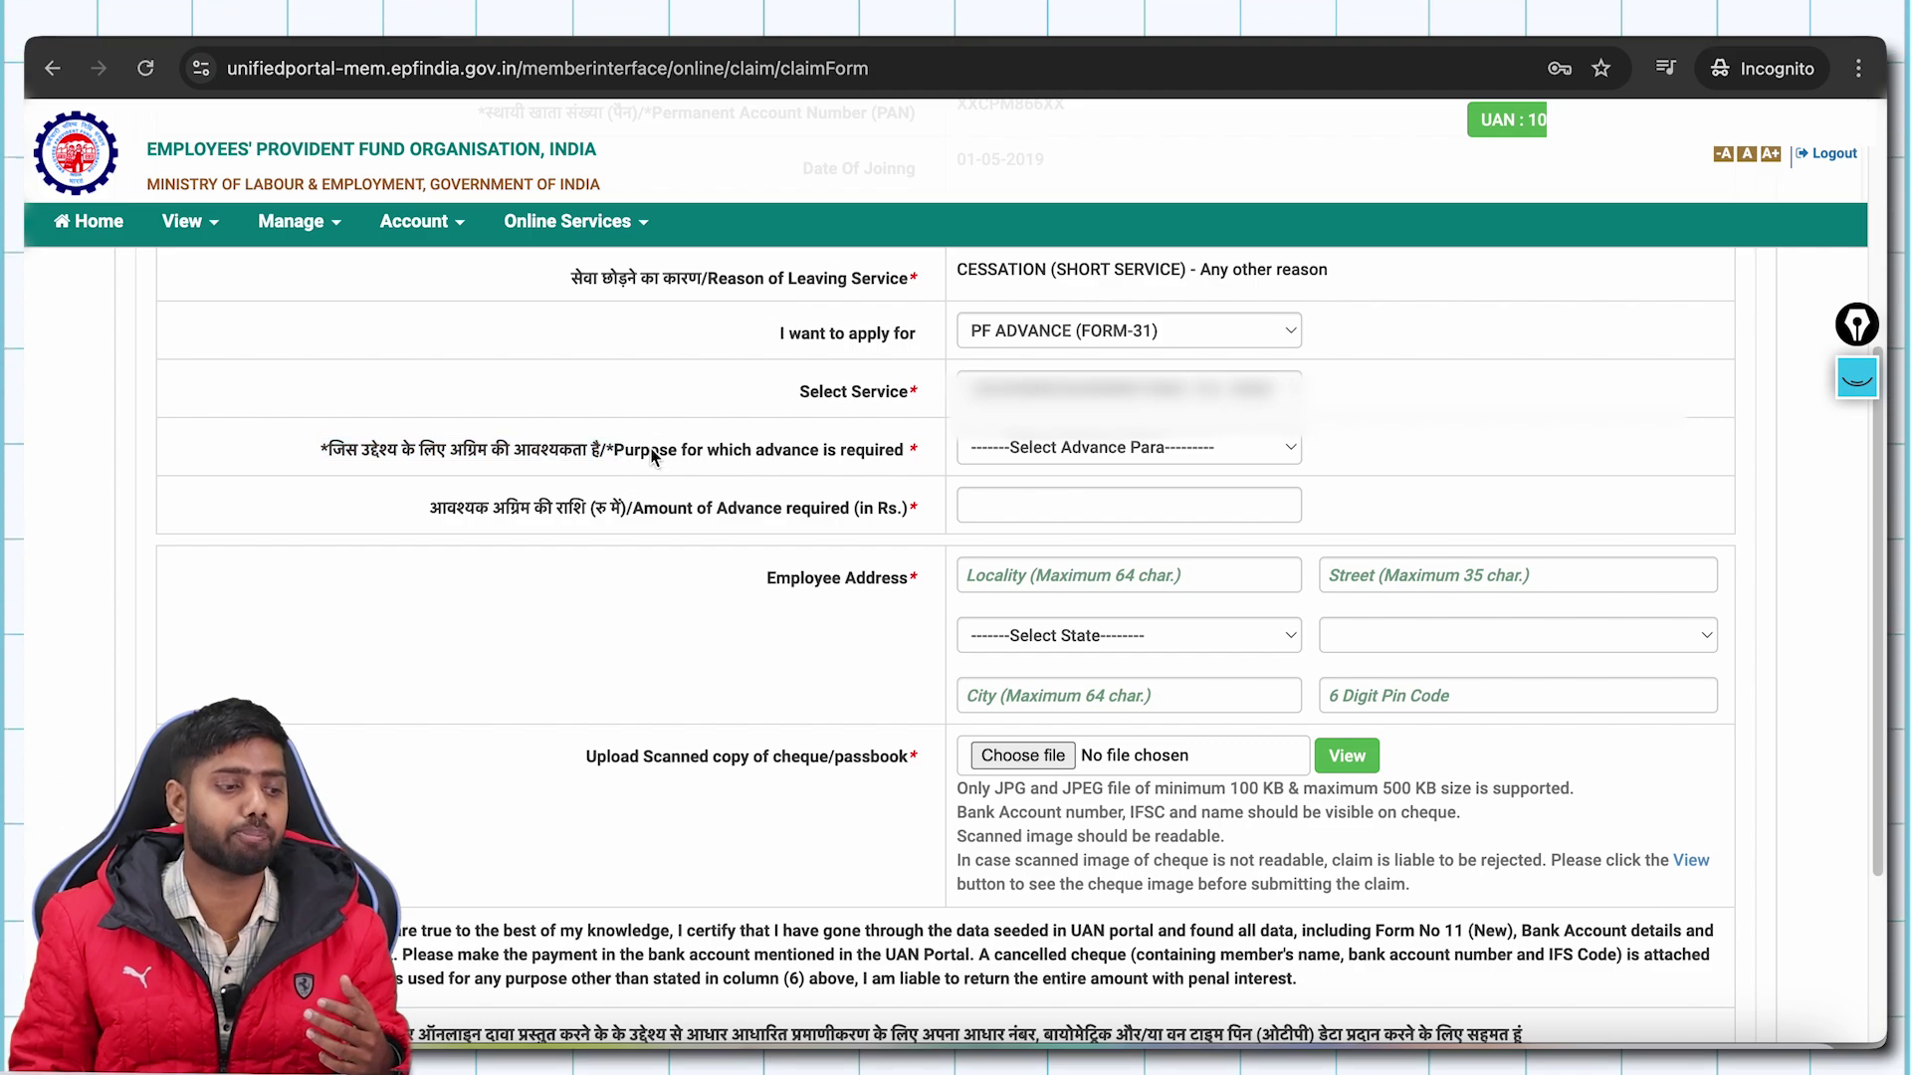
{"action": "triple_click", "coordinate": [653, 457]}
{"action": "left_click", "coordinate": [710, 458]}
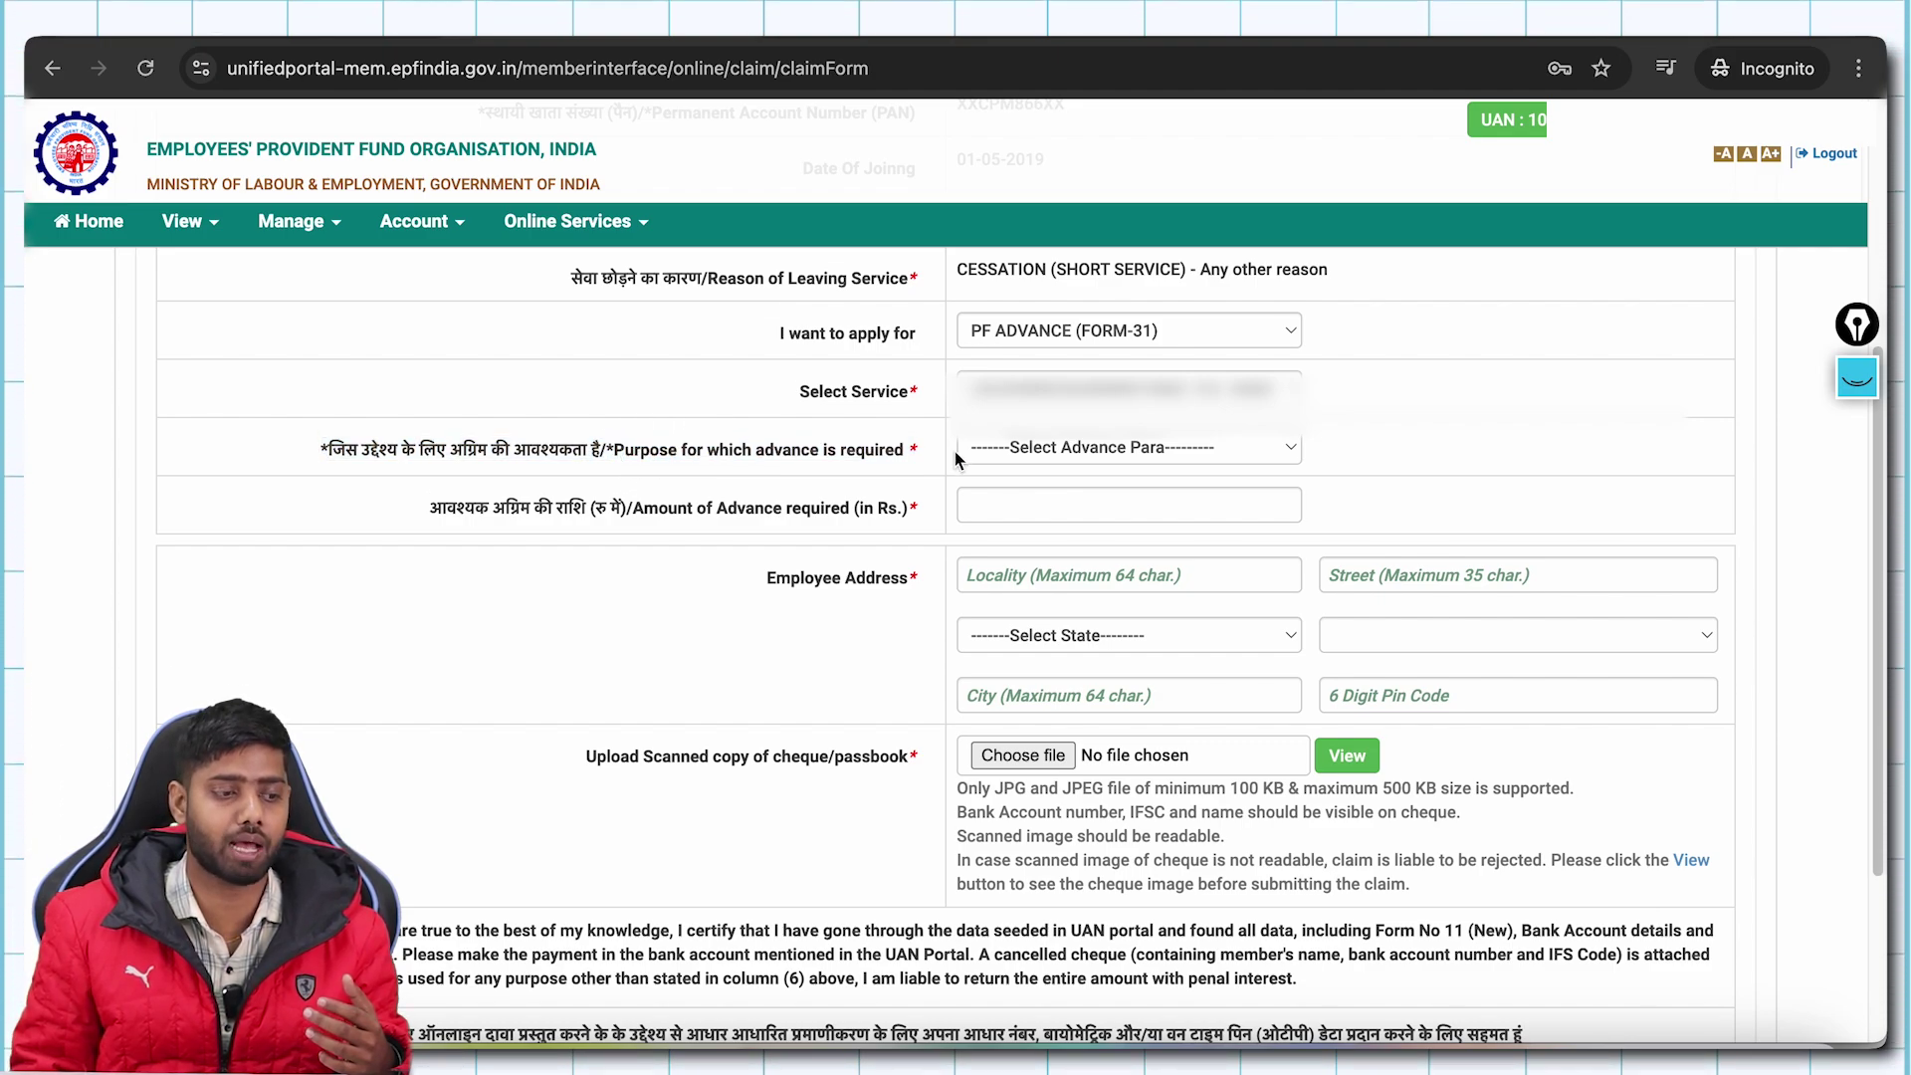
{"action": "left_click", "coordinate": [1055, 450]}
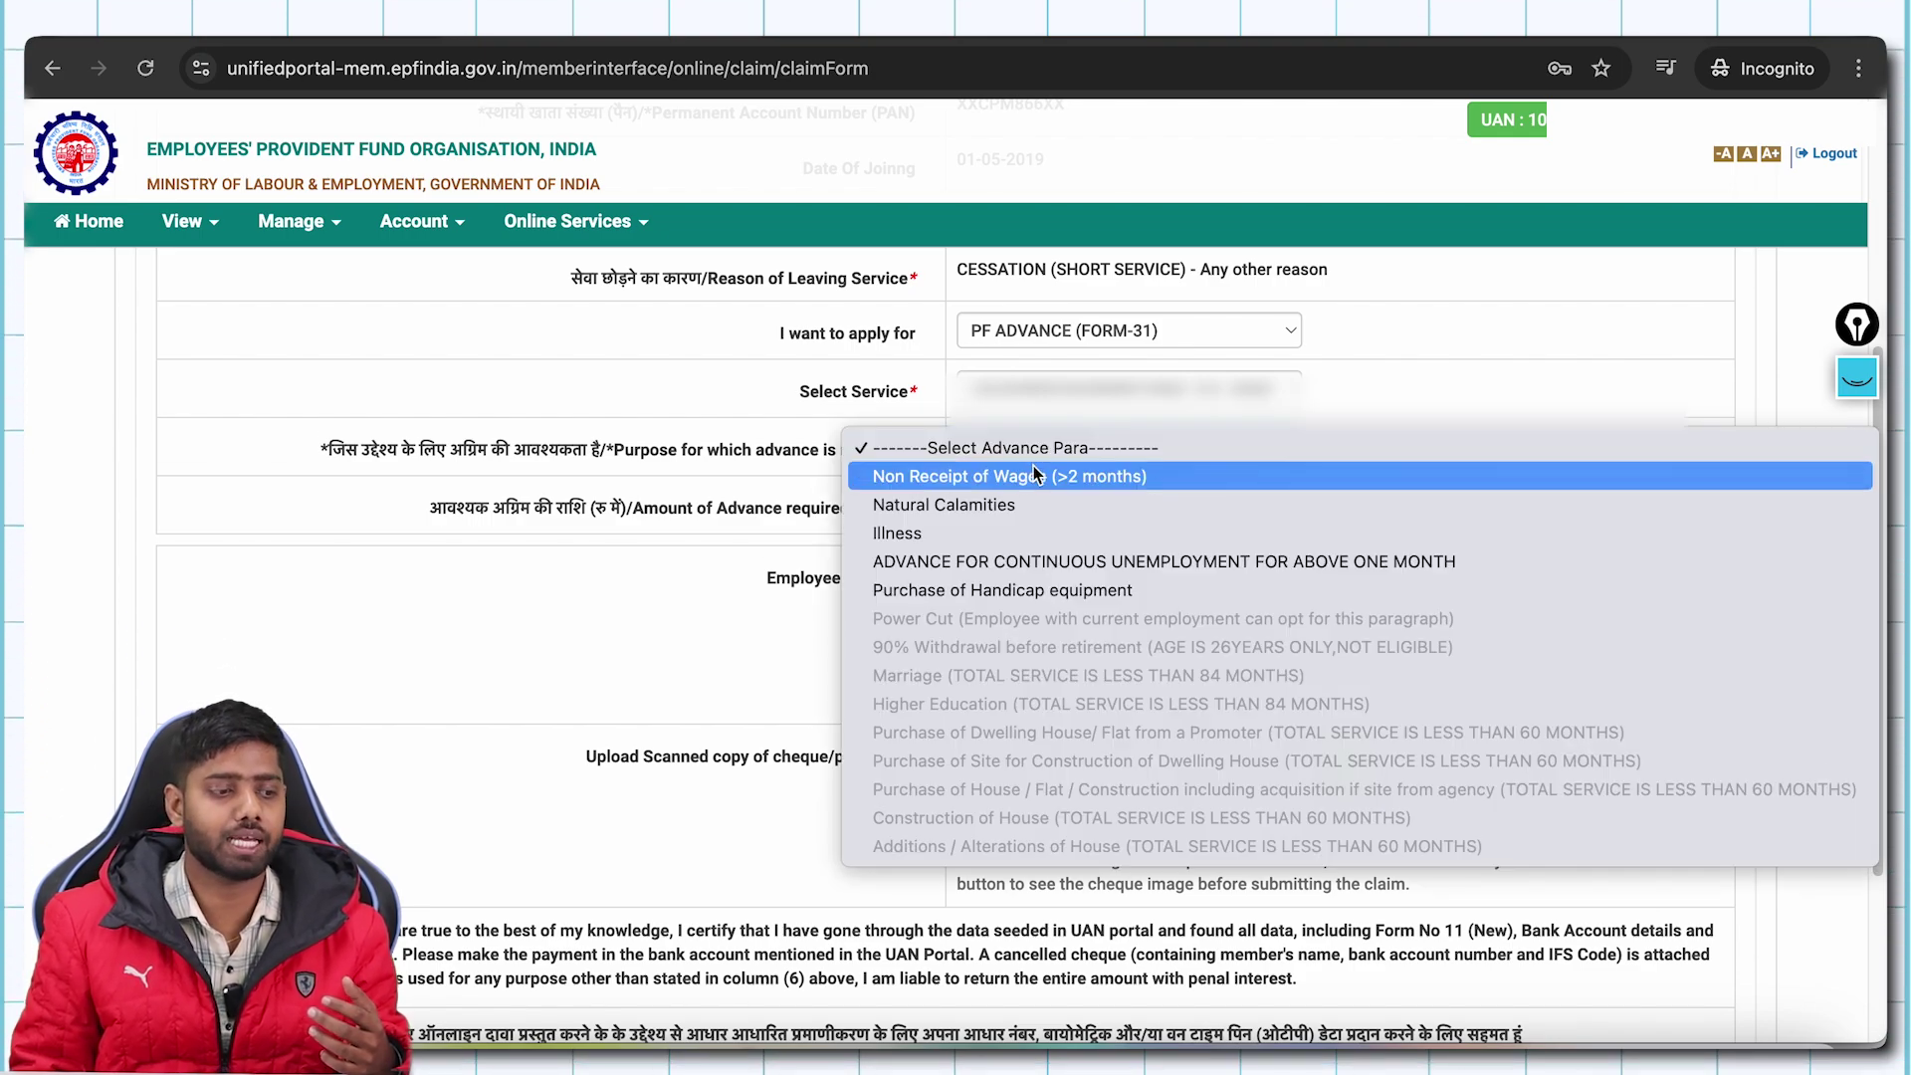
Set the advance purpose to Illness and the amount to 1000, then move to the address fields.
{"action": "left_click", "coordinate": [980, 535]}
{"action": "left_click", "coordinate": [983, 512]}
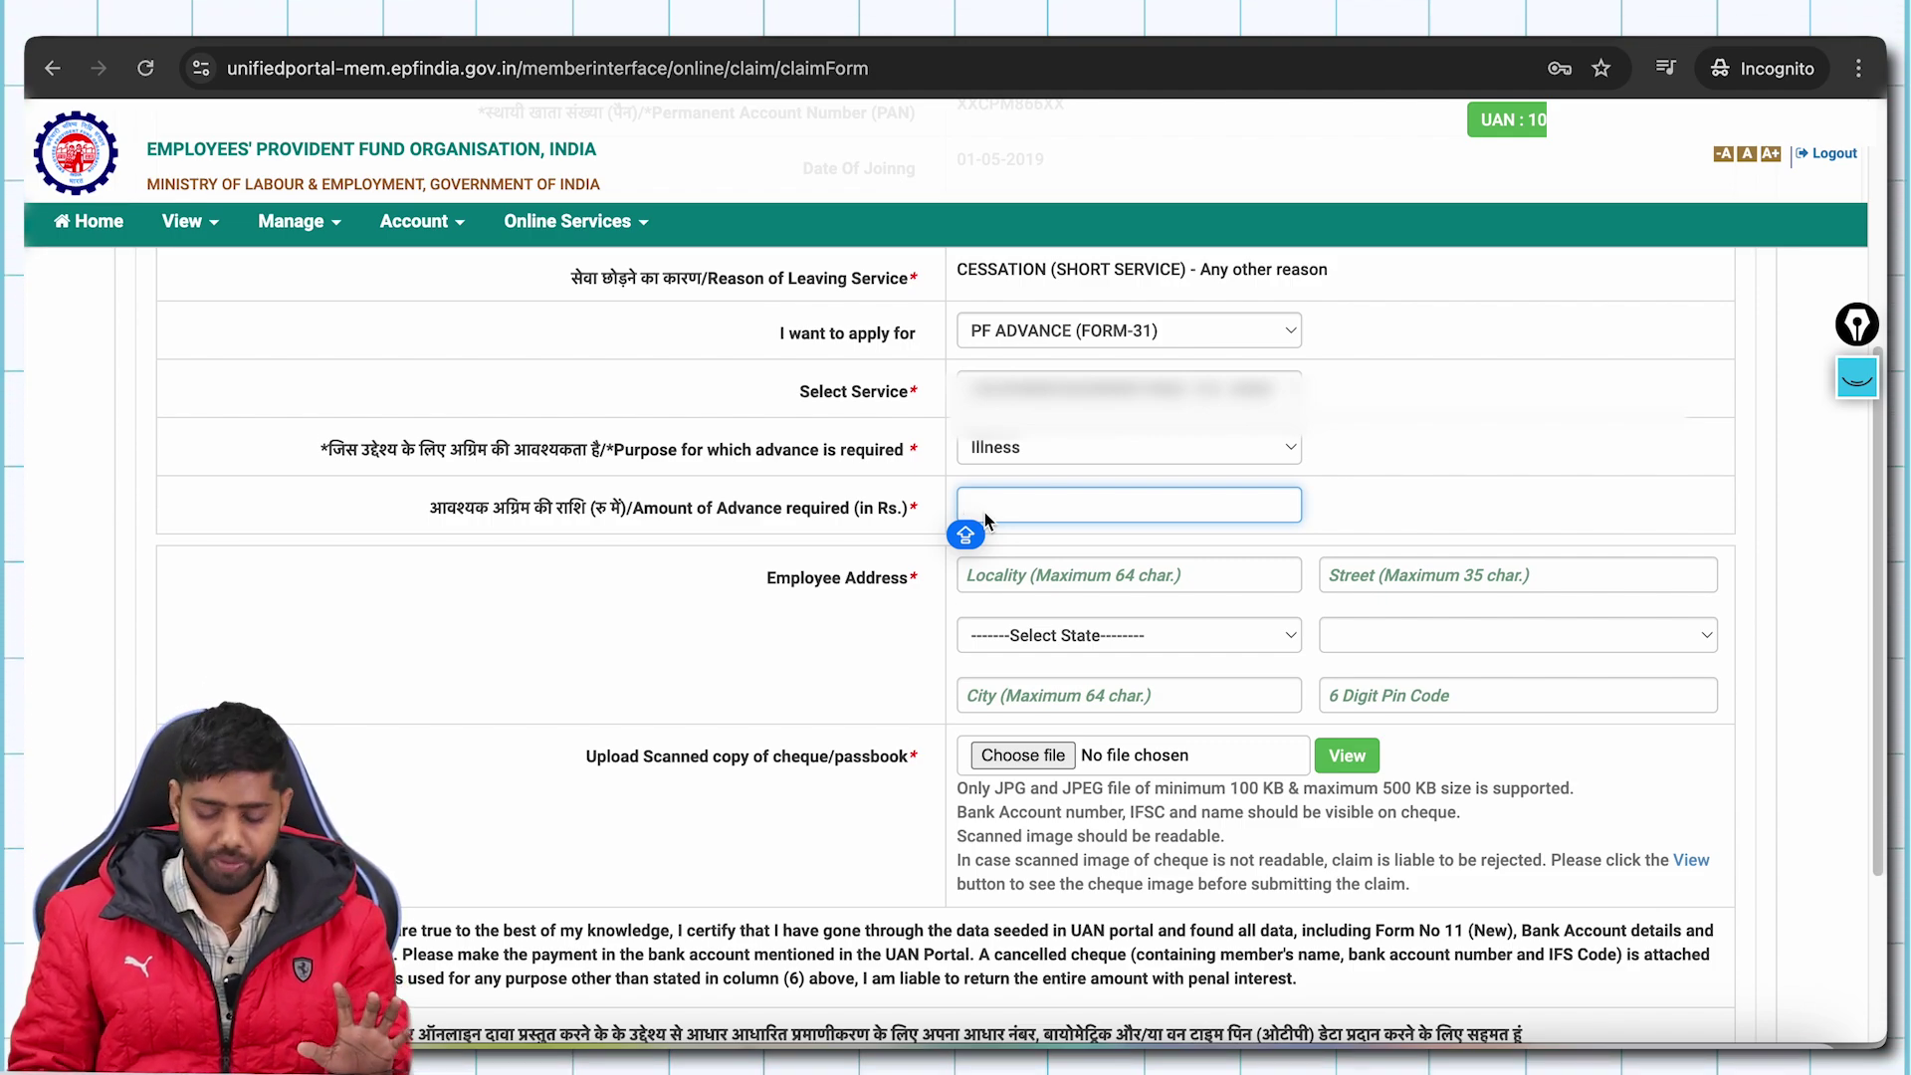
{"action": "type", "text": "1000"}
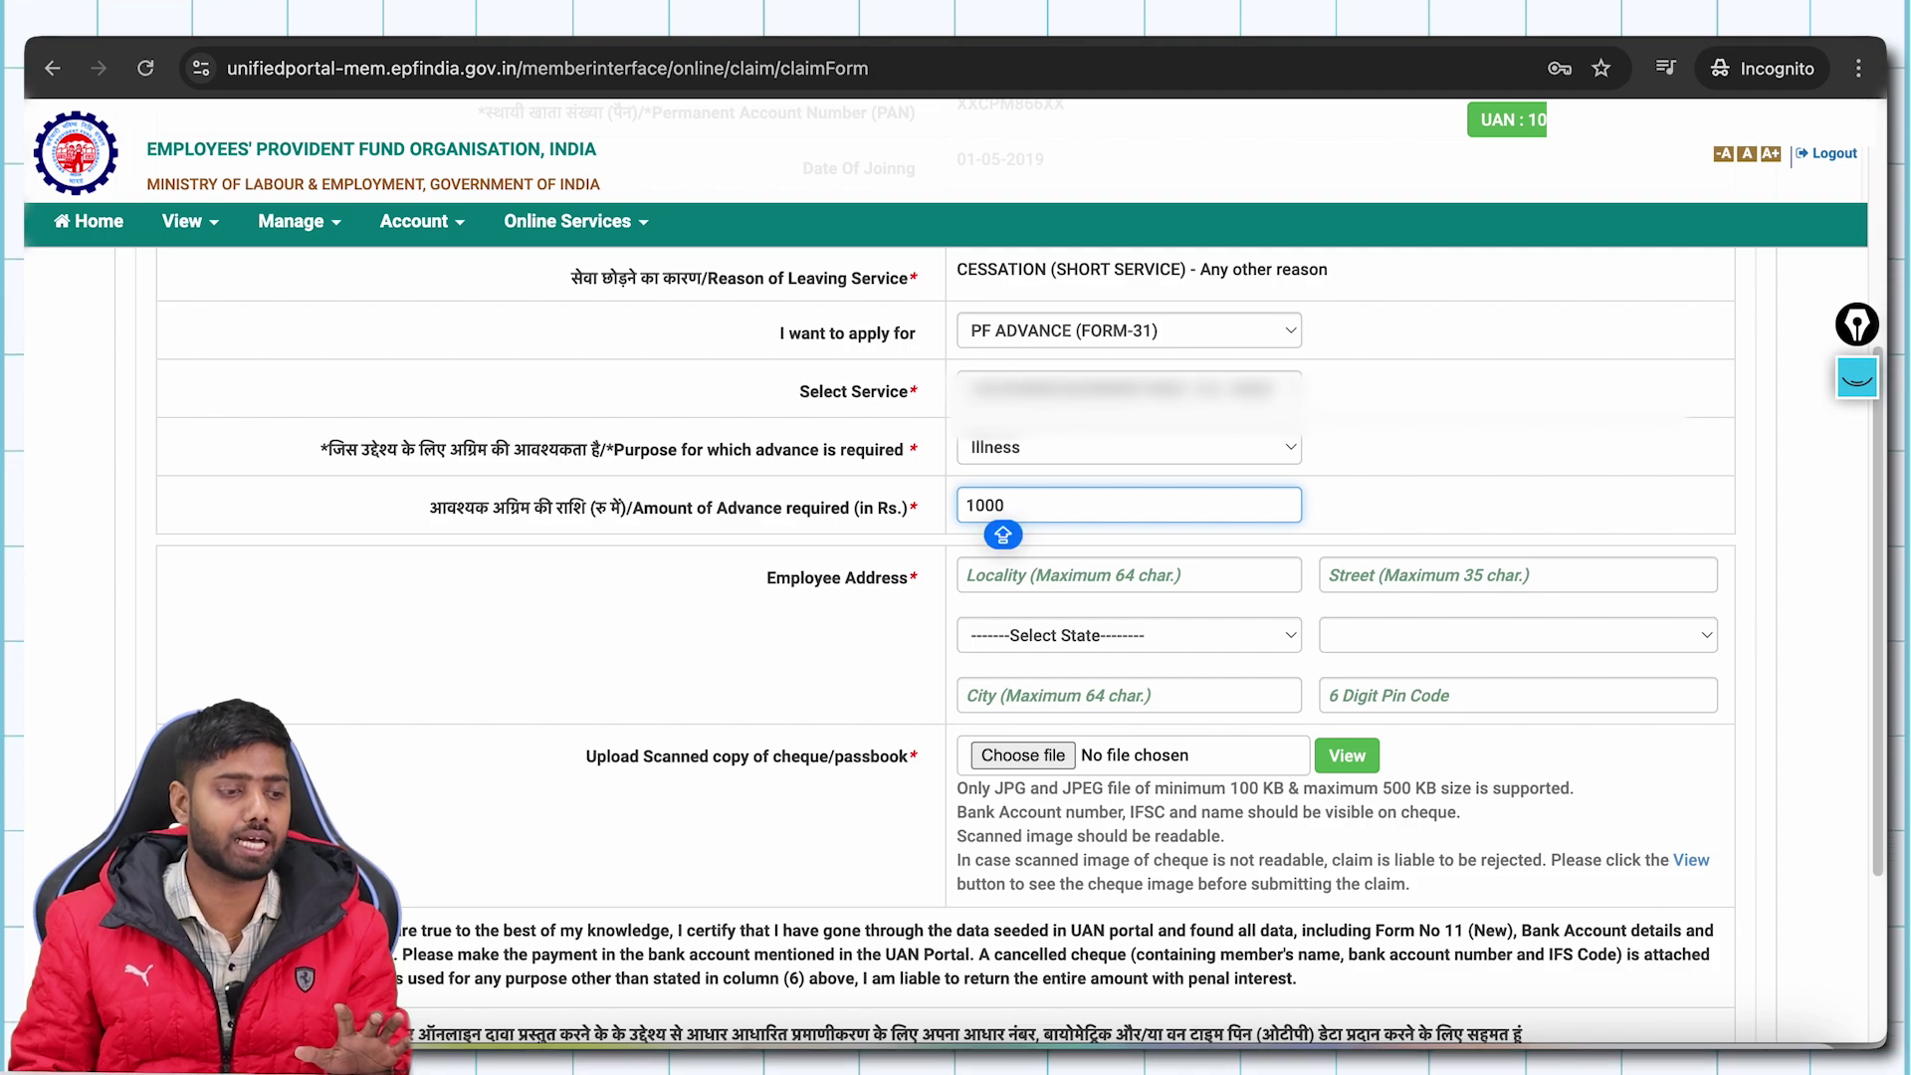
{"action": "left_click", "coordinate": [942, 528]}
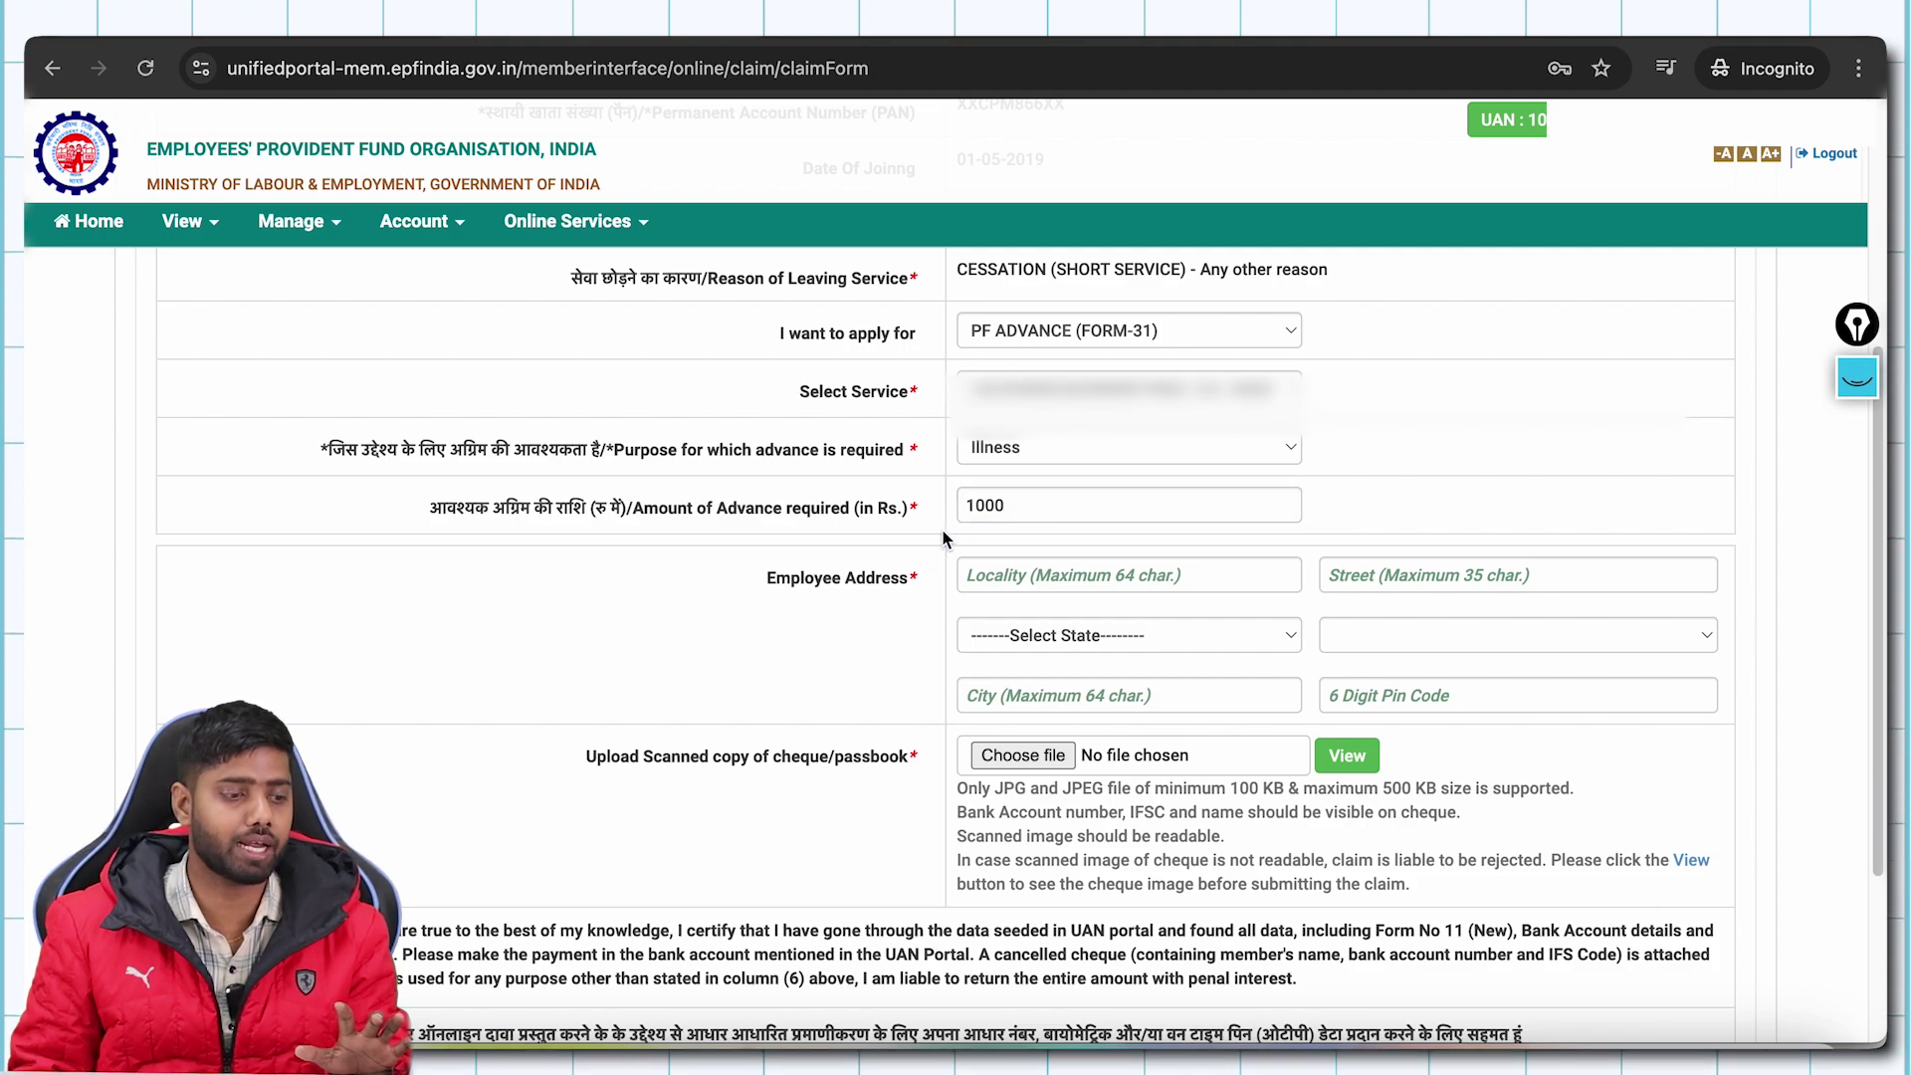
{"action": "left_click", "coordinate": [981, 579]}
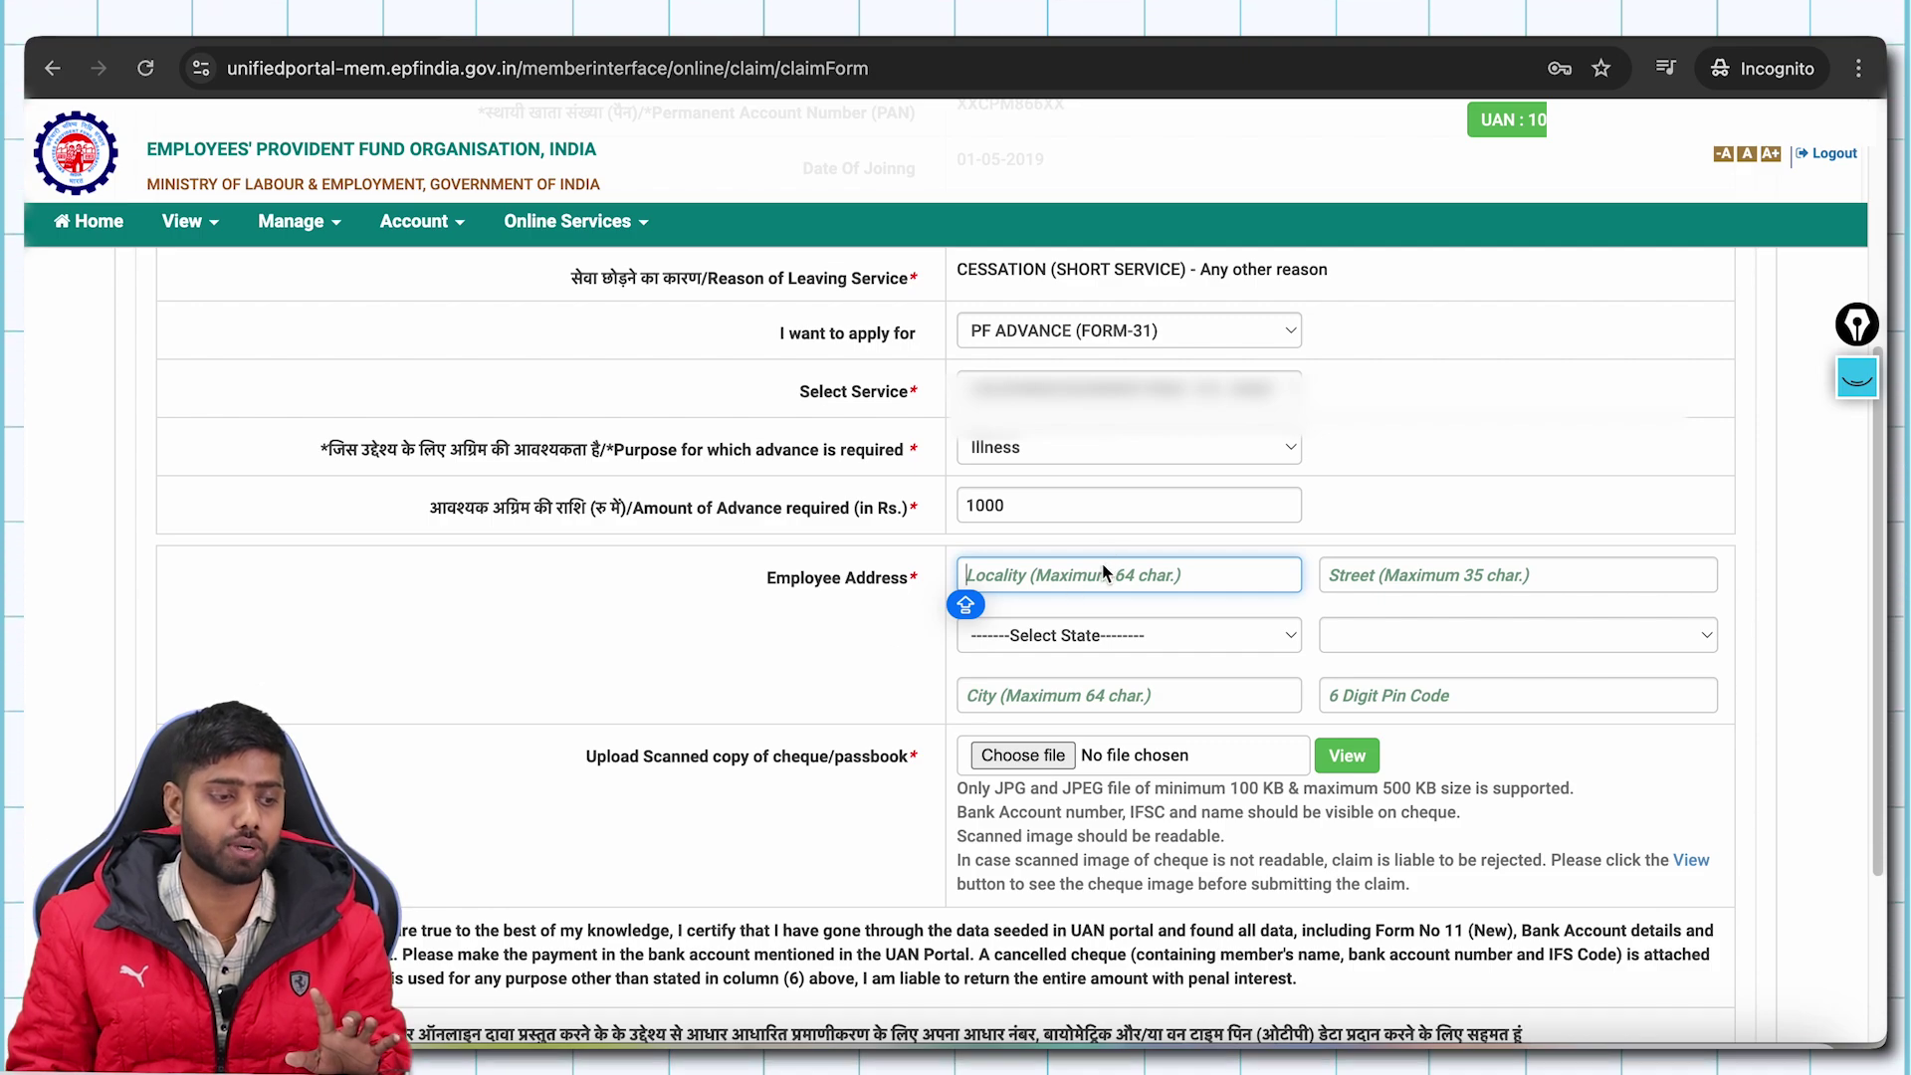
{"action": "left_click", "coordinate": [1430, 575]}
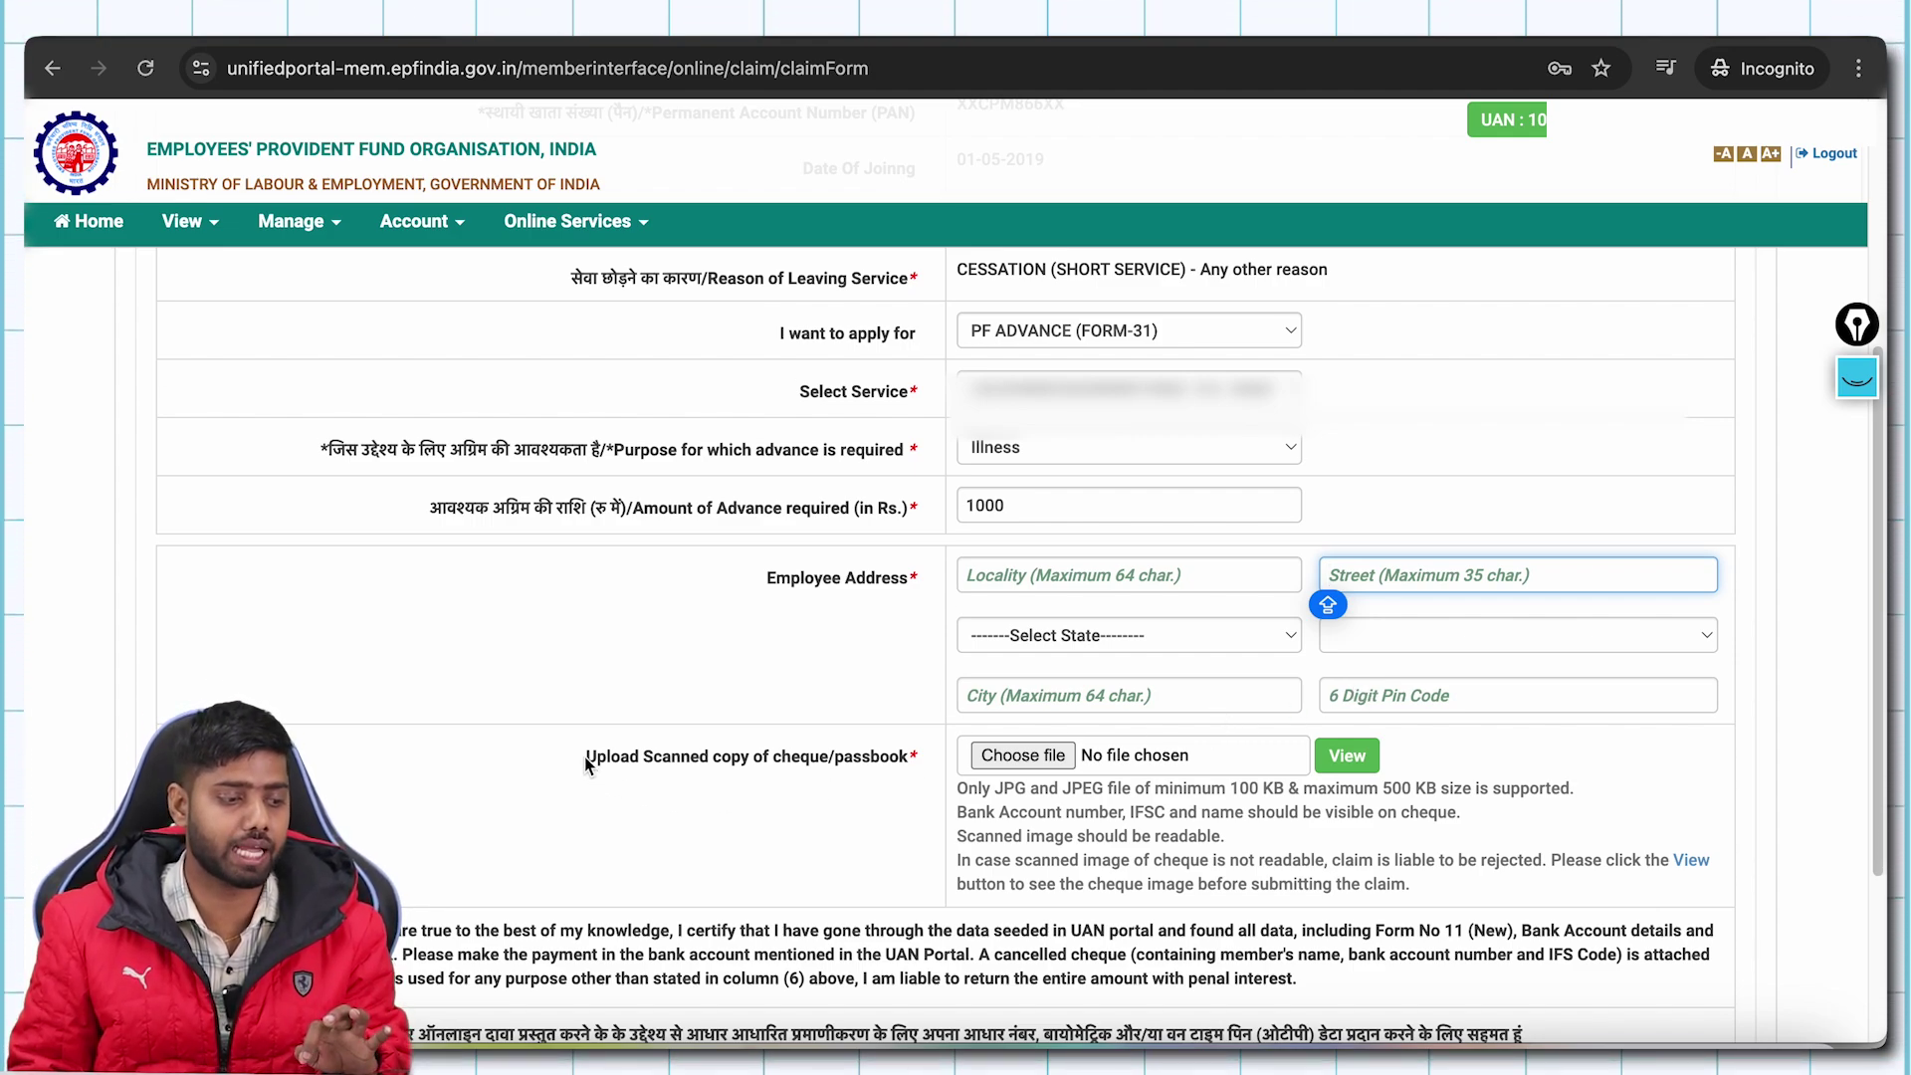
{"action": "left_click_drag", "start_coordinate": [588, 762], "coordinate": [884, 764]}
{"action": "left_click", "coordinate": [814, 765]}
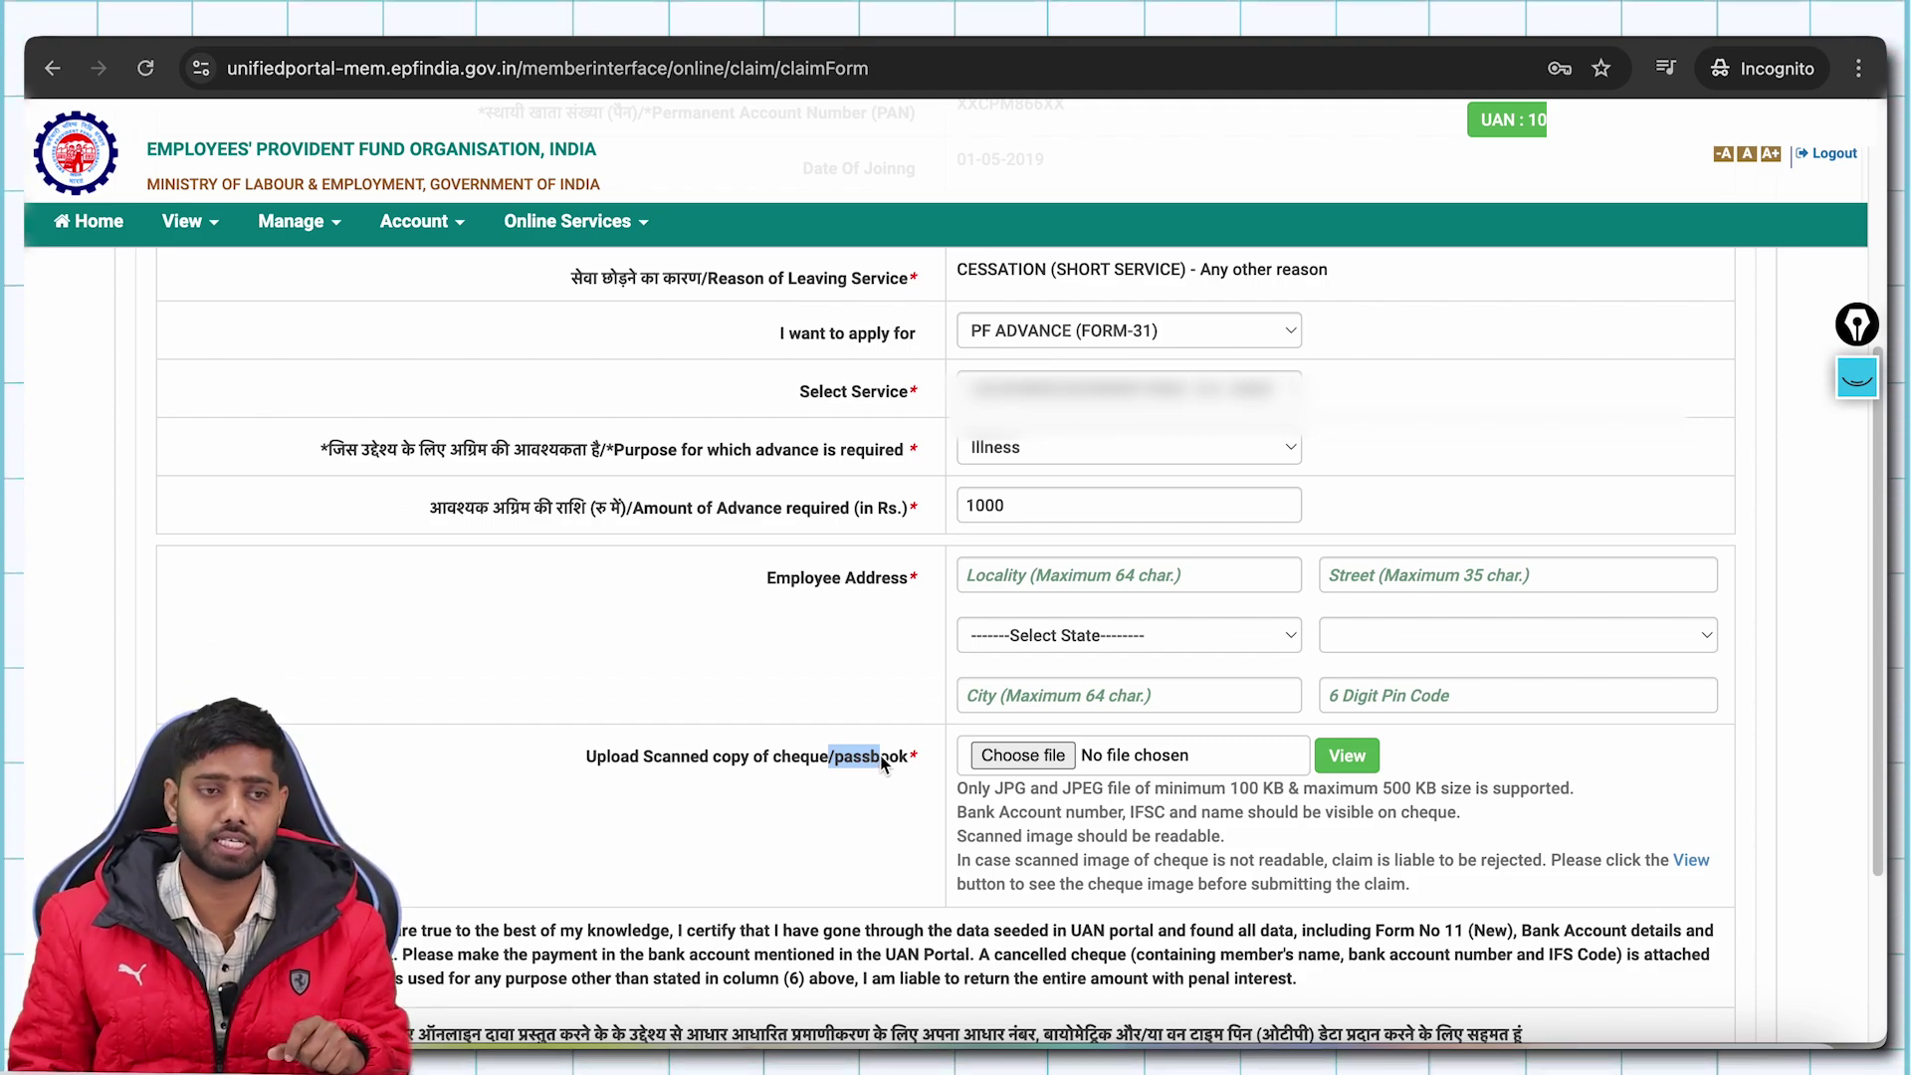
{"action": "left_click_drag", "start_coordinate": [775, 764], "coordinate": [828, 764]}
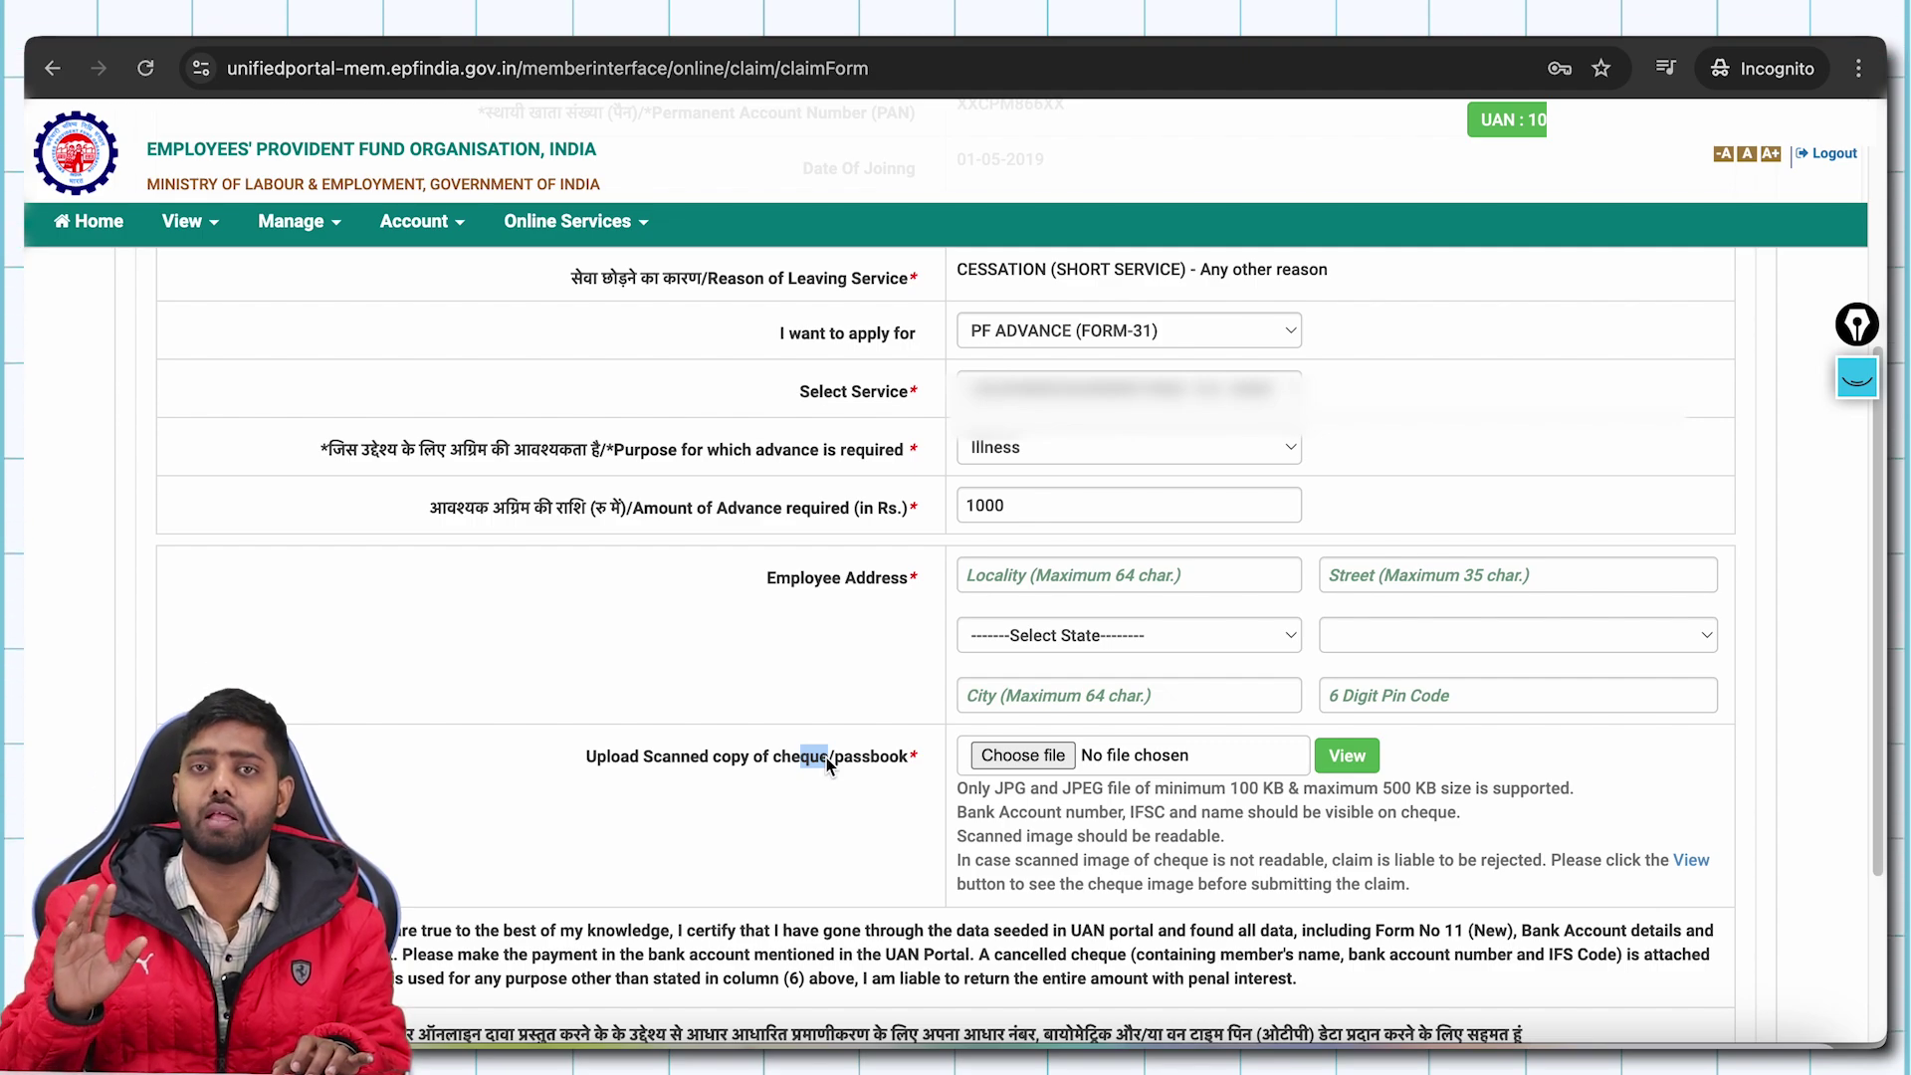
{"action": "left_click", "coordinate": [833, 768]}
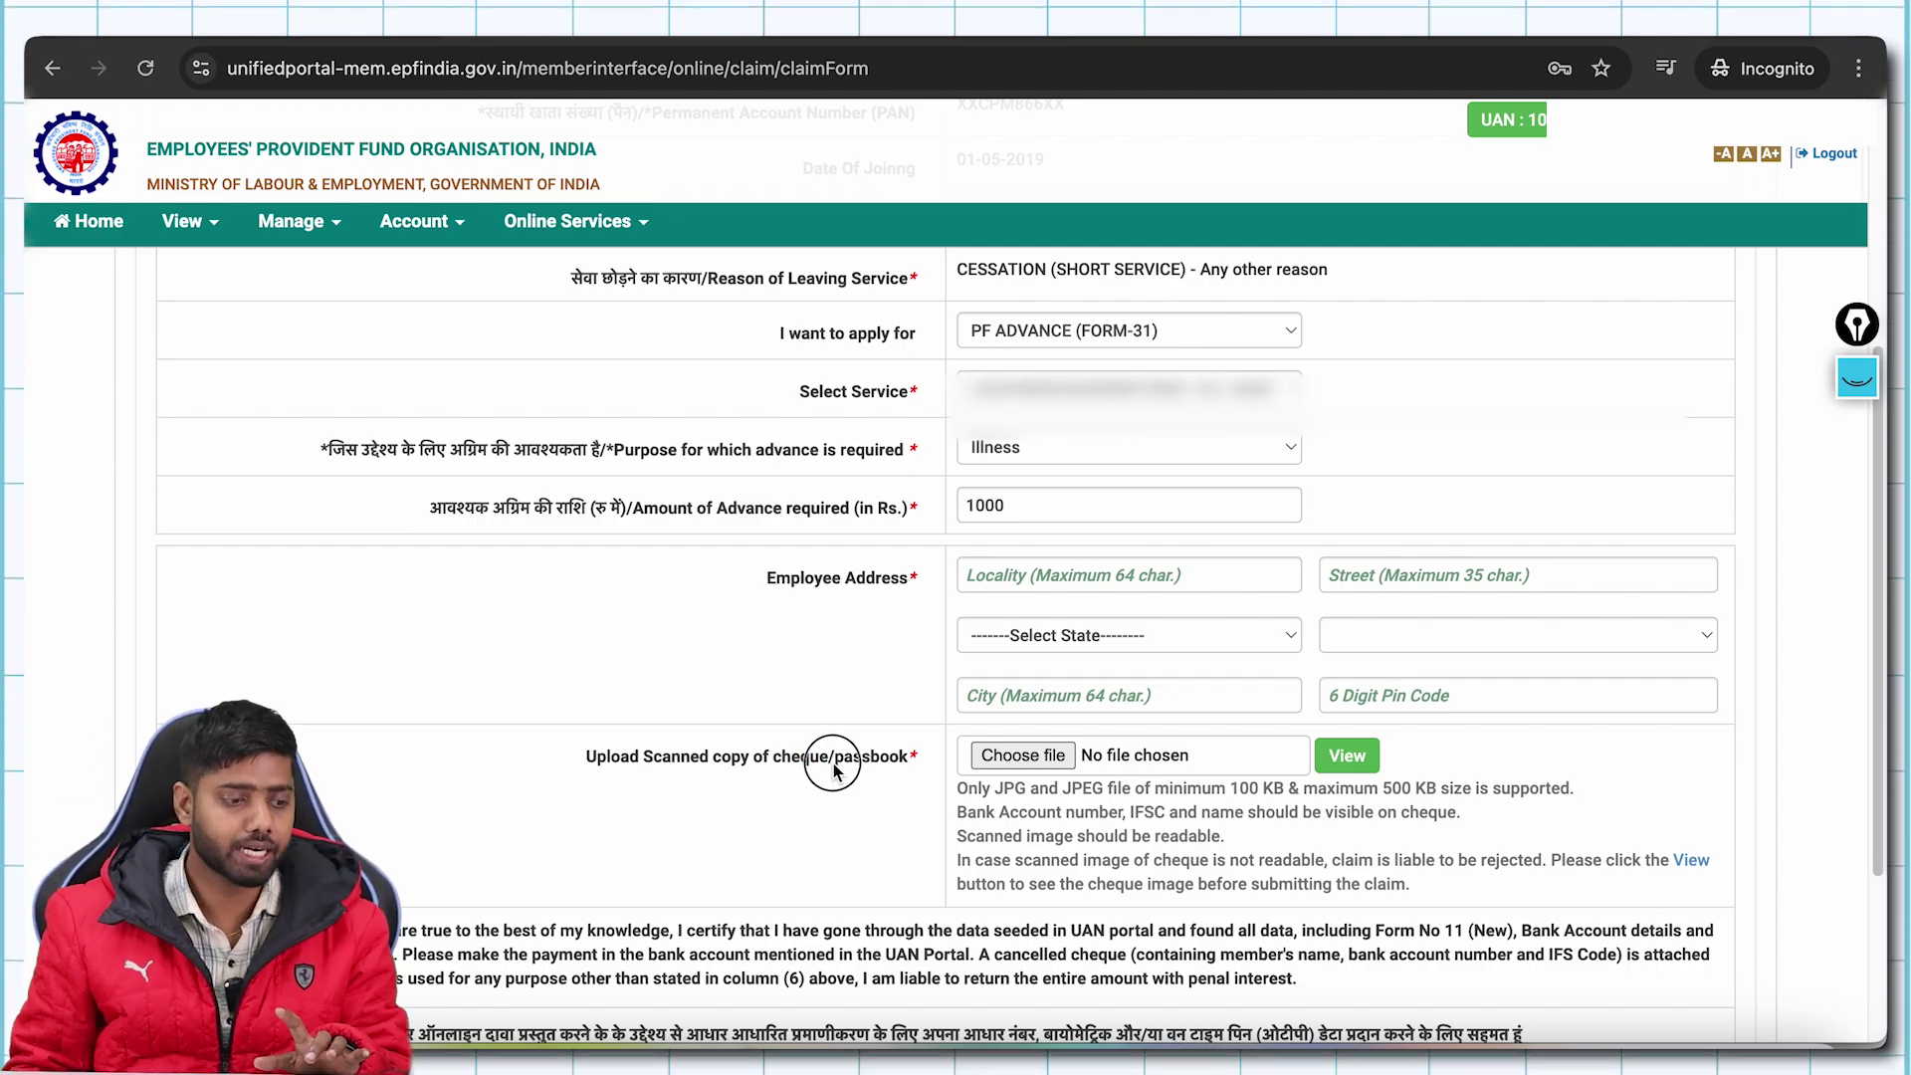
{"action": "left_click", "coordinate": [1229, 787]}
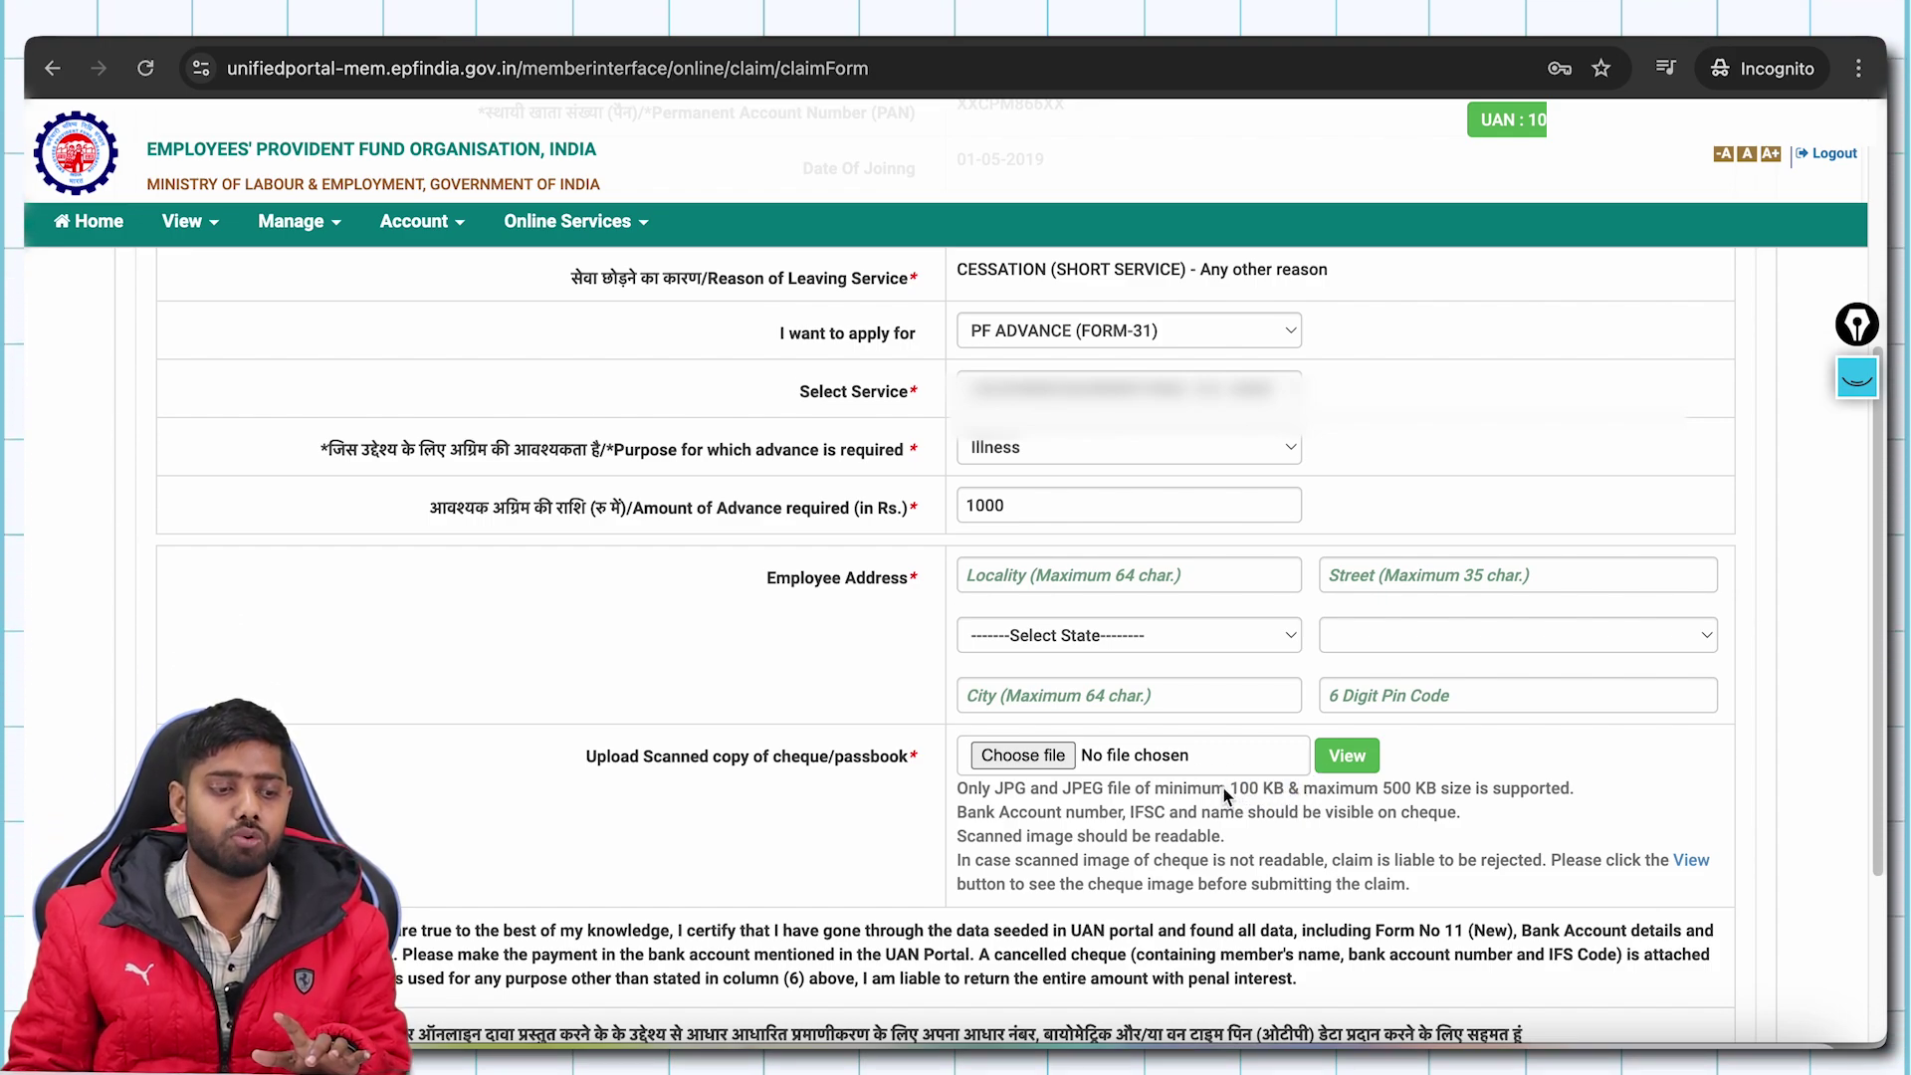
{"action": "left_click_drag", "start_coordinate": [1226, 793], "coordinate": [1461, 790]}
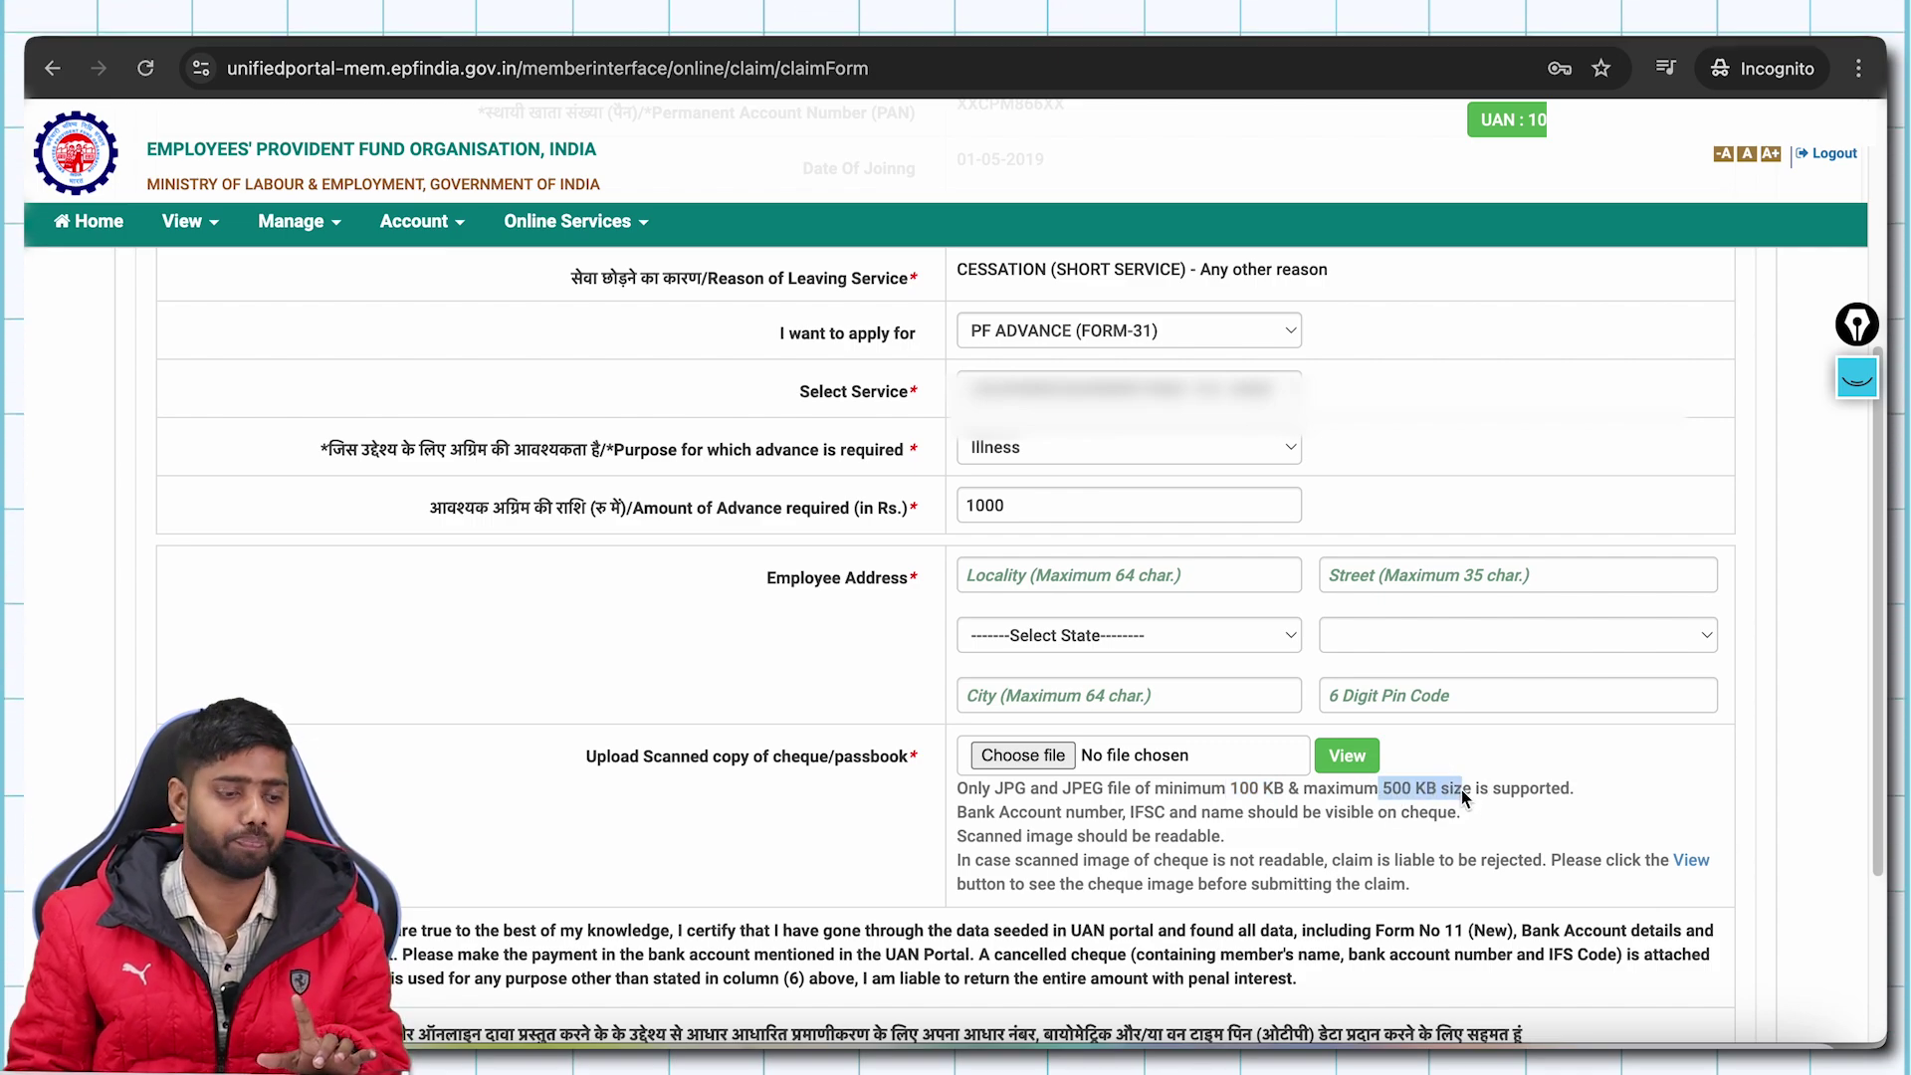
{"action": "scroll", "coordinate": [1031, 779], "scroll_direction": "down", "scroll_amount": 3}
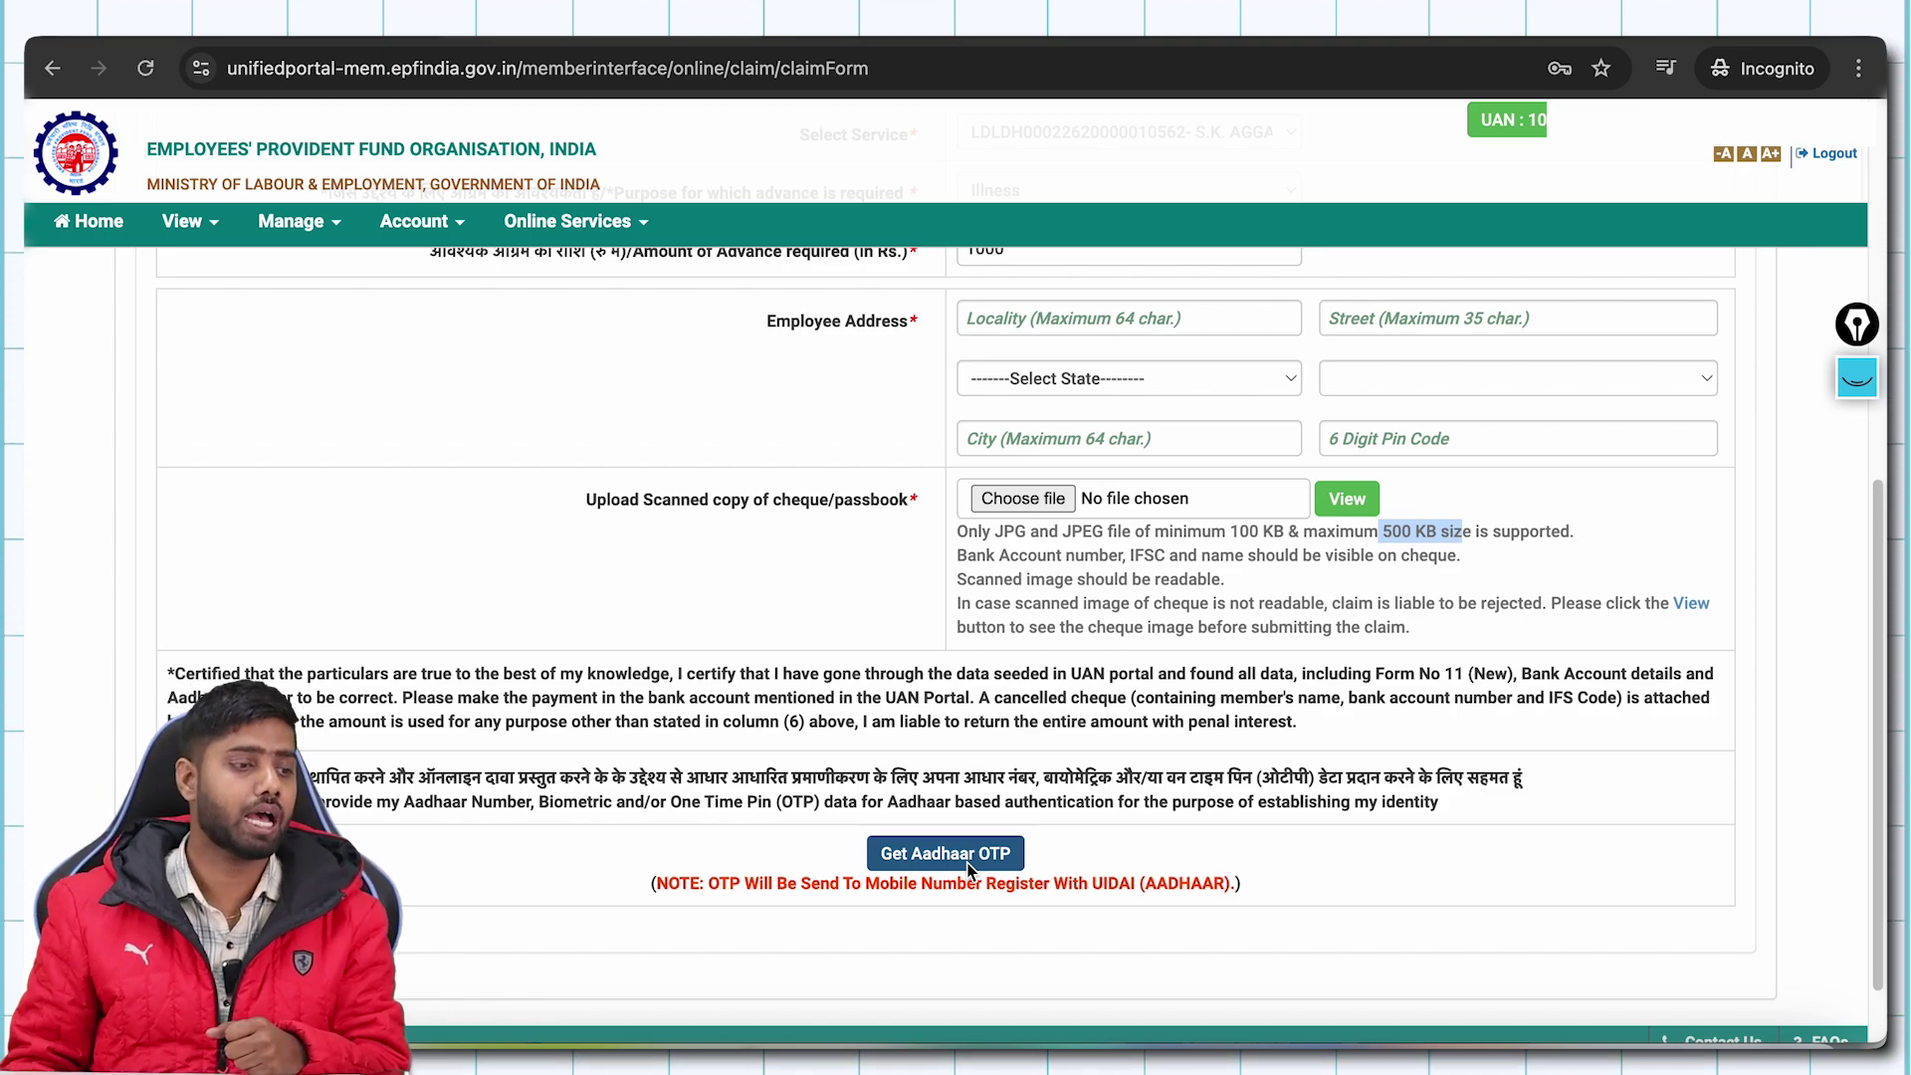
Open Track Claim Status and scroll through past claims, mostly Claim Settled with some Claim Rejected.
{"action": "left_click", "coordinate": [603, 226]}
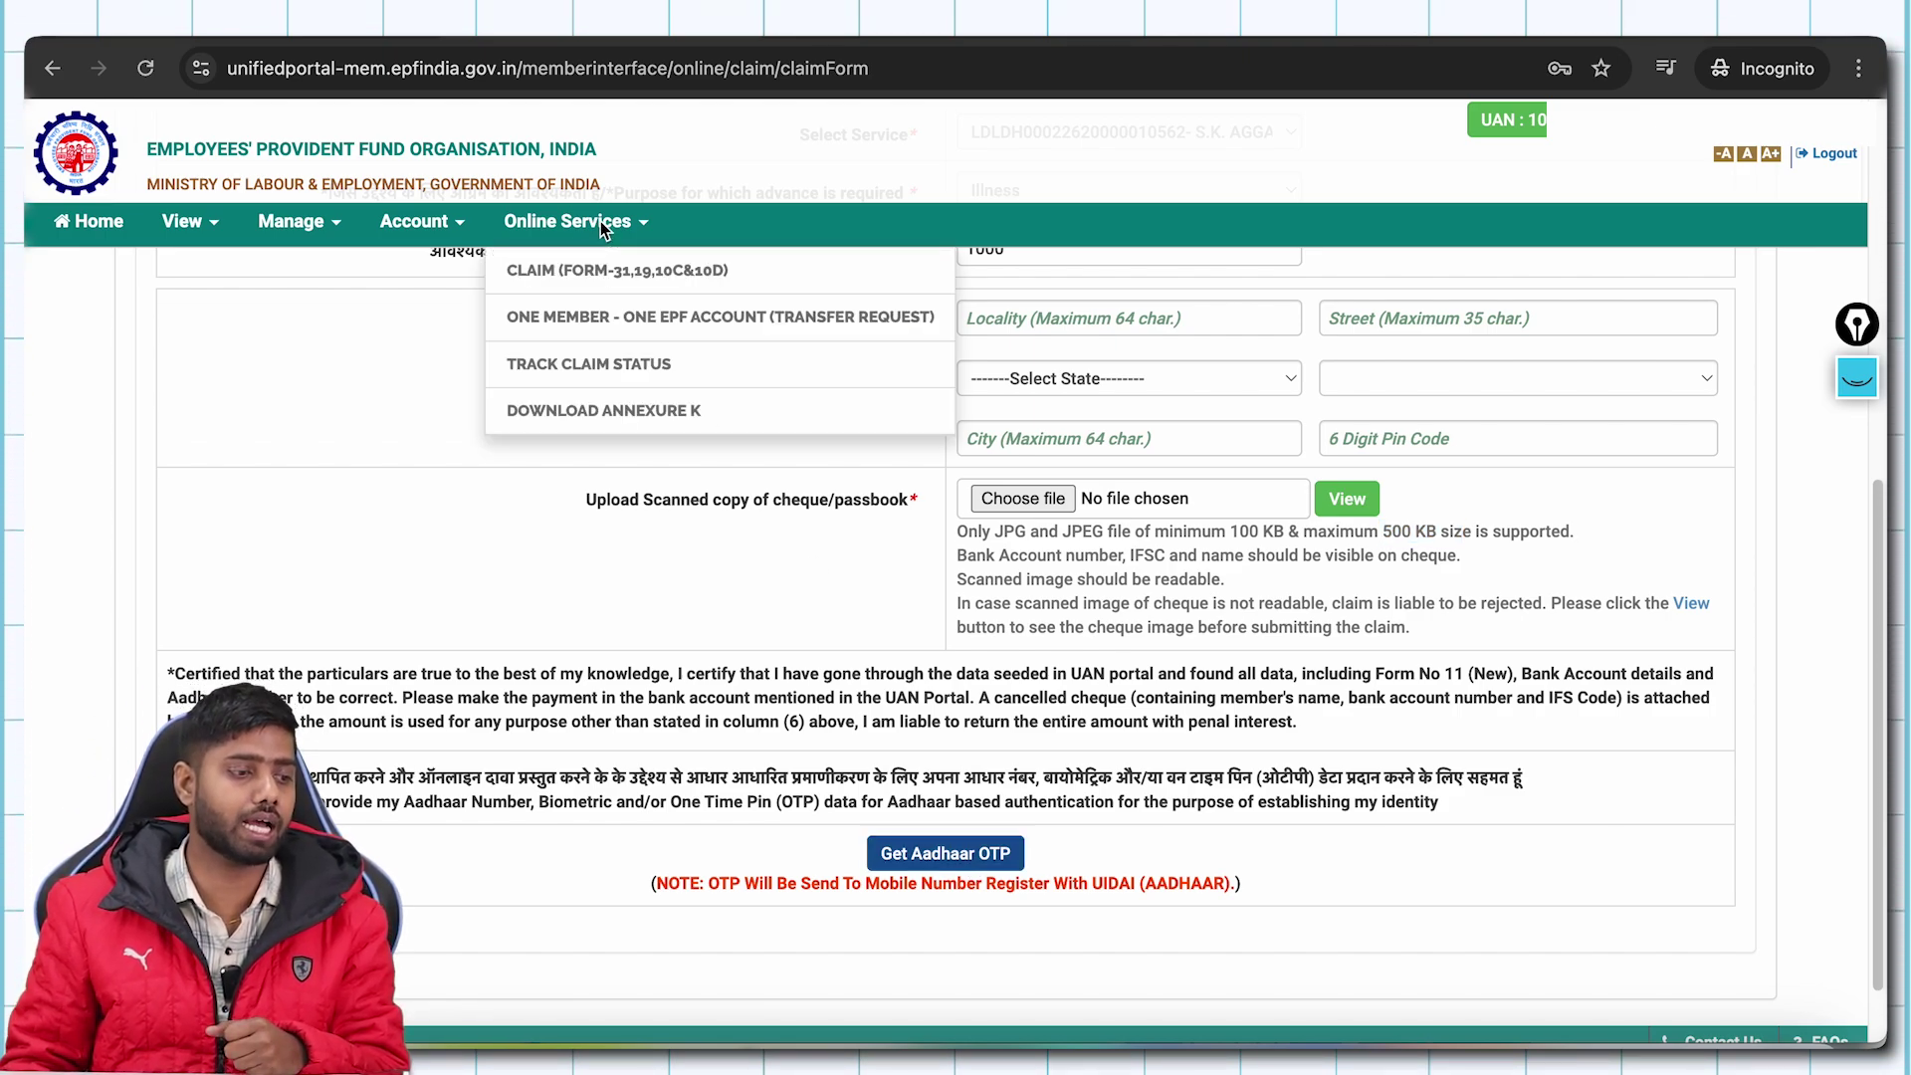
{"action": "left_click", "coordinate": [702, 372]}
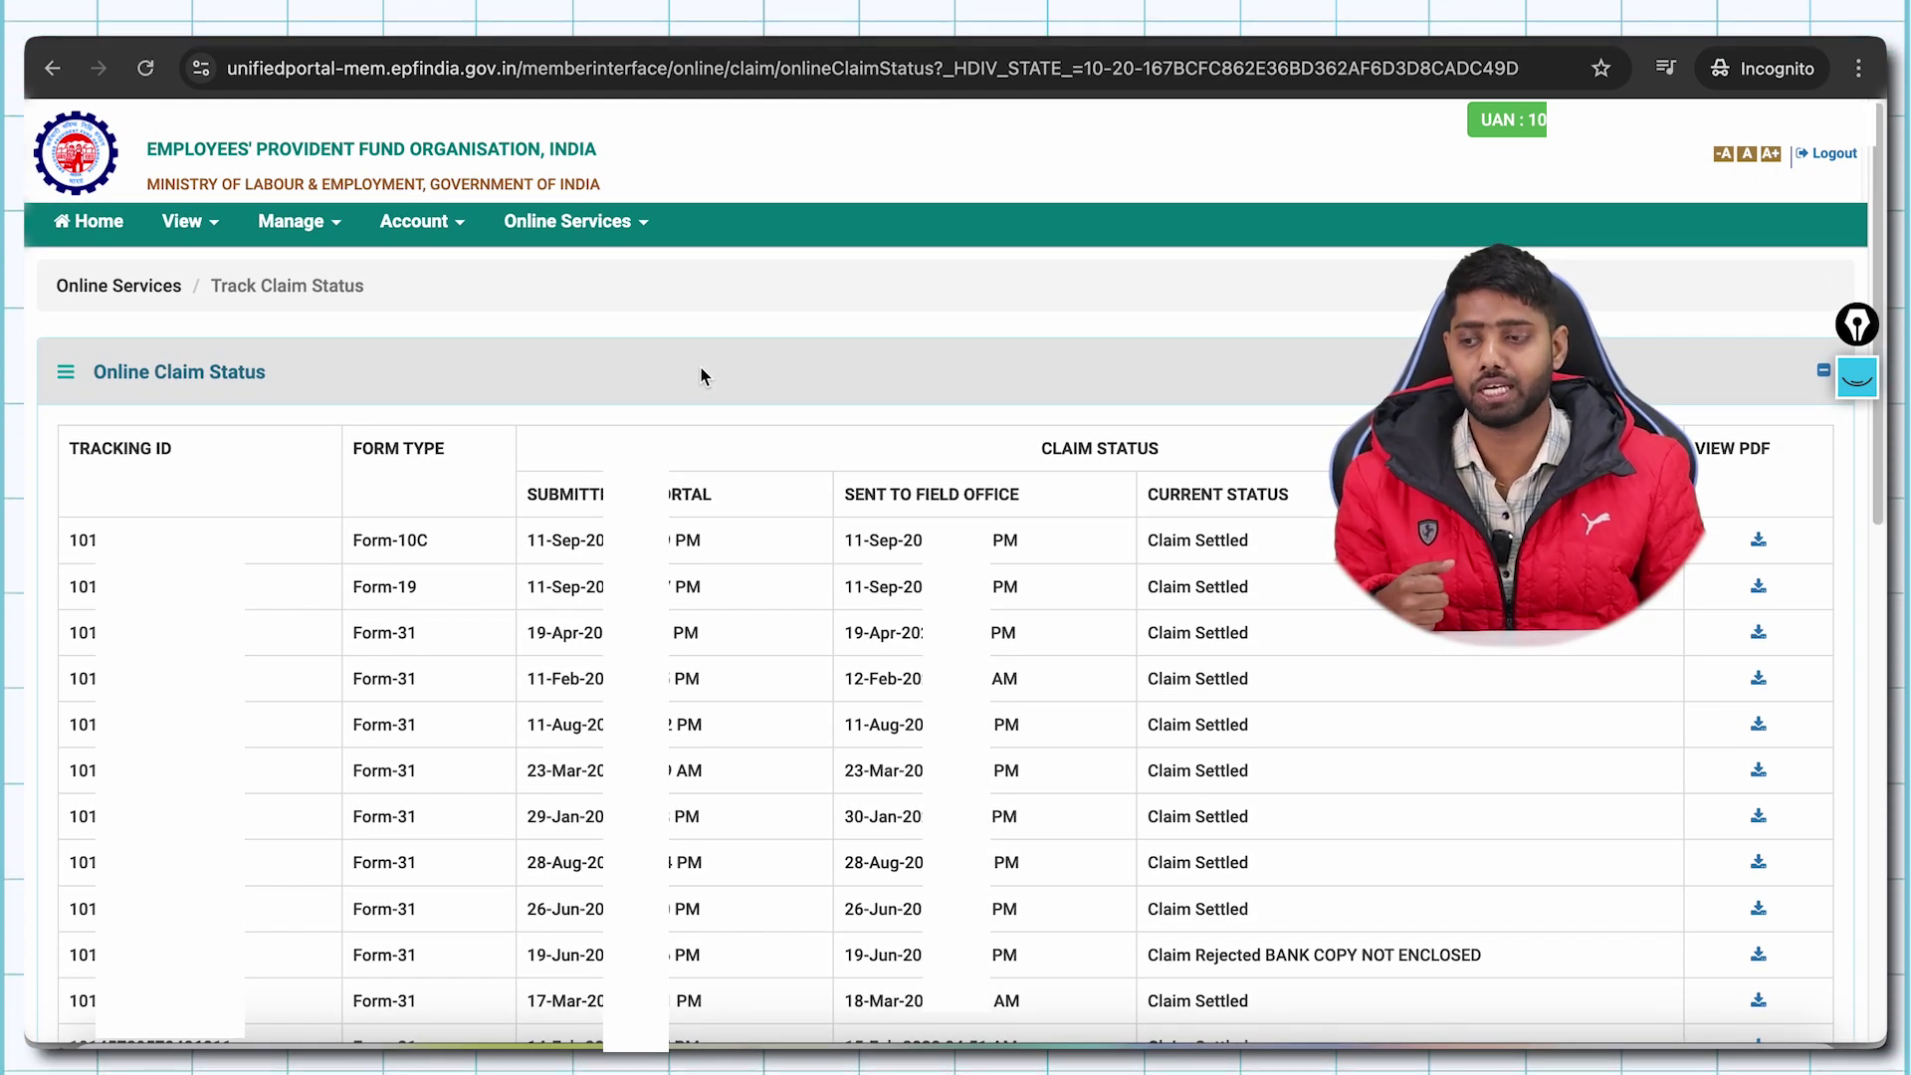
{"action": "scroll", "coordinate": [702, 375], "scroll_direction": "down", "scroll_amount": 1}
{"action": "scroll", "coordinate": [703, 375], "scroll_direction": "down", "scroll_amount": 1}
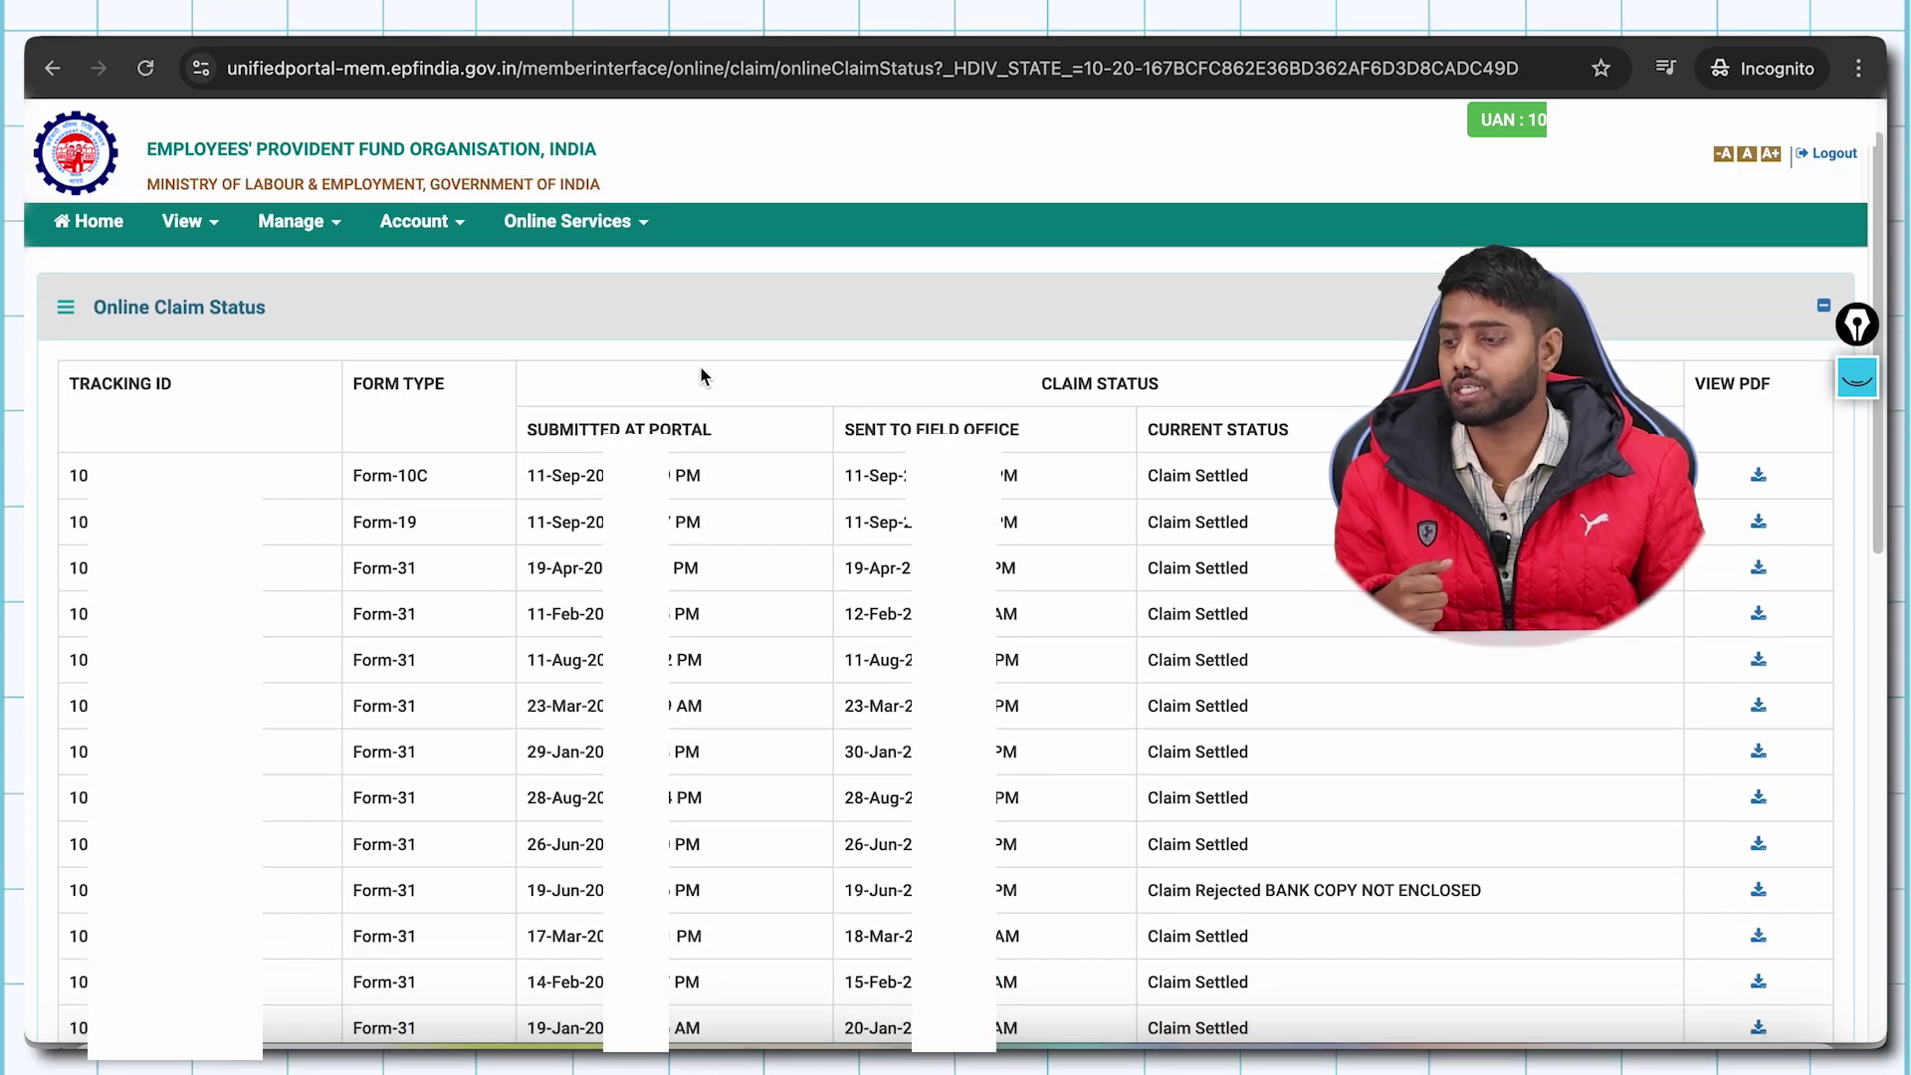
{"action": "scroll", "coordinate": [1065, 482], "scroll_direction": "down", "scroll_amount": 1}
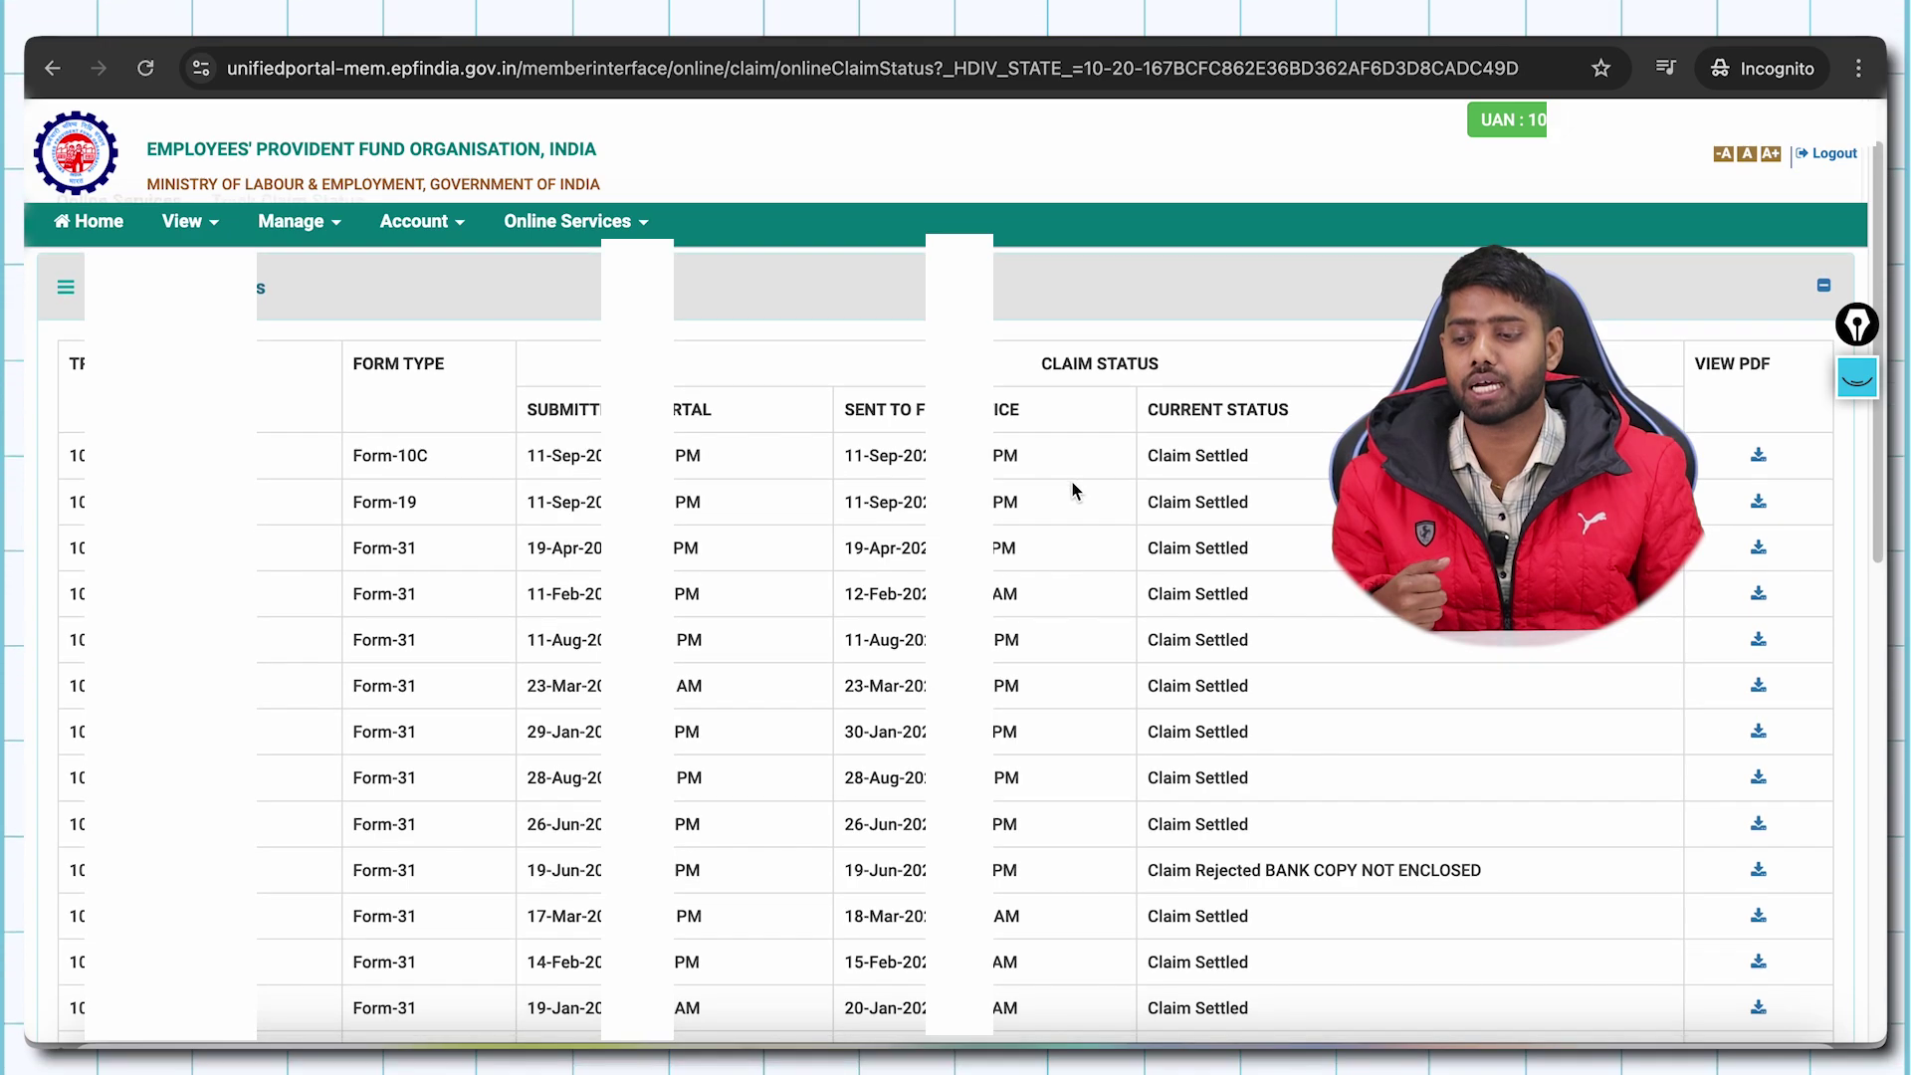
{"action": "scroll", "coordinate": [1066, 482], "scroll_direction": "down", "scroll_amount": 2}
{"action": "scroll", "coordinate": [1293, 782], "scroll_direction": "down", "scroll_amount": 2}
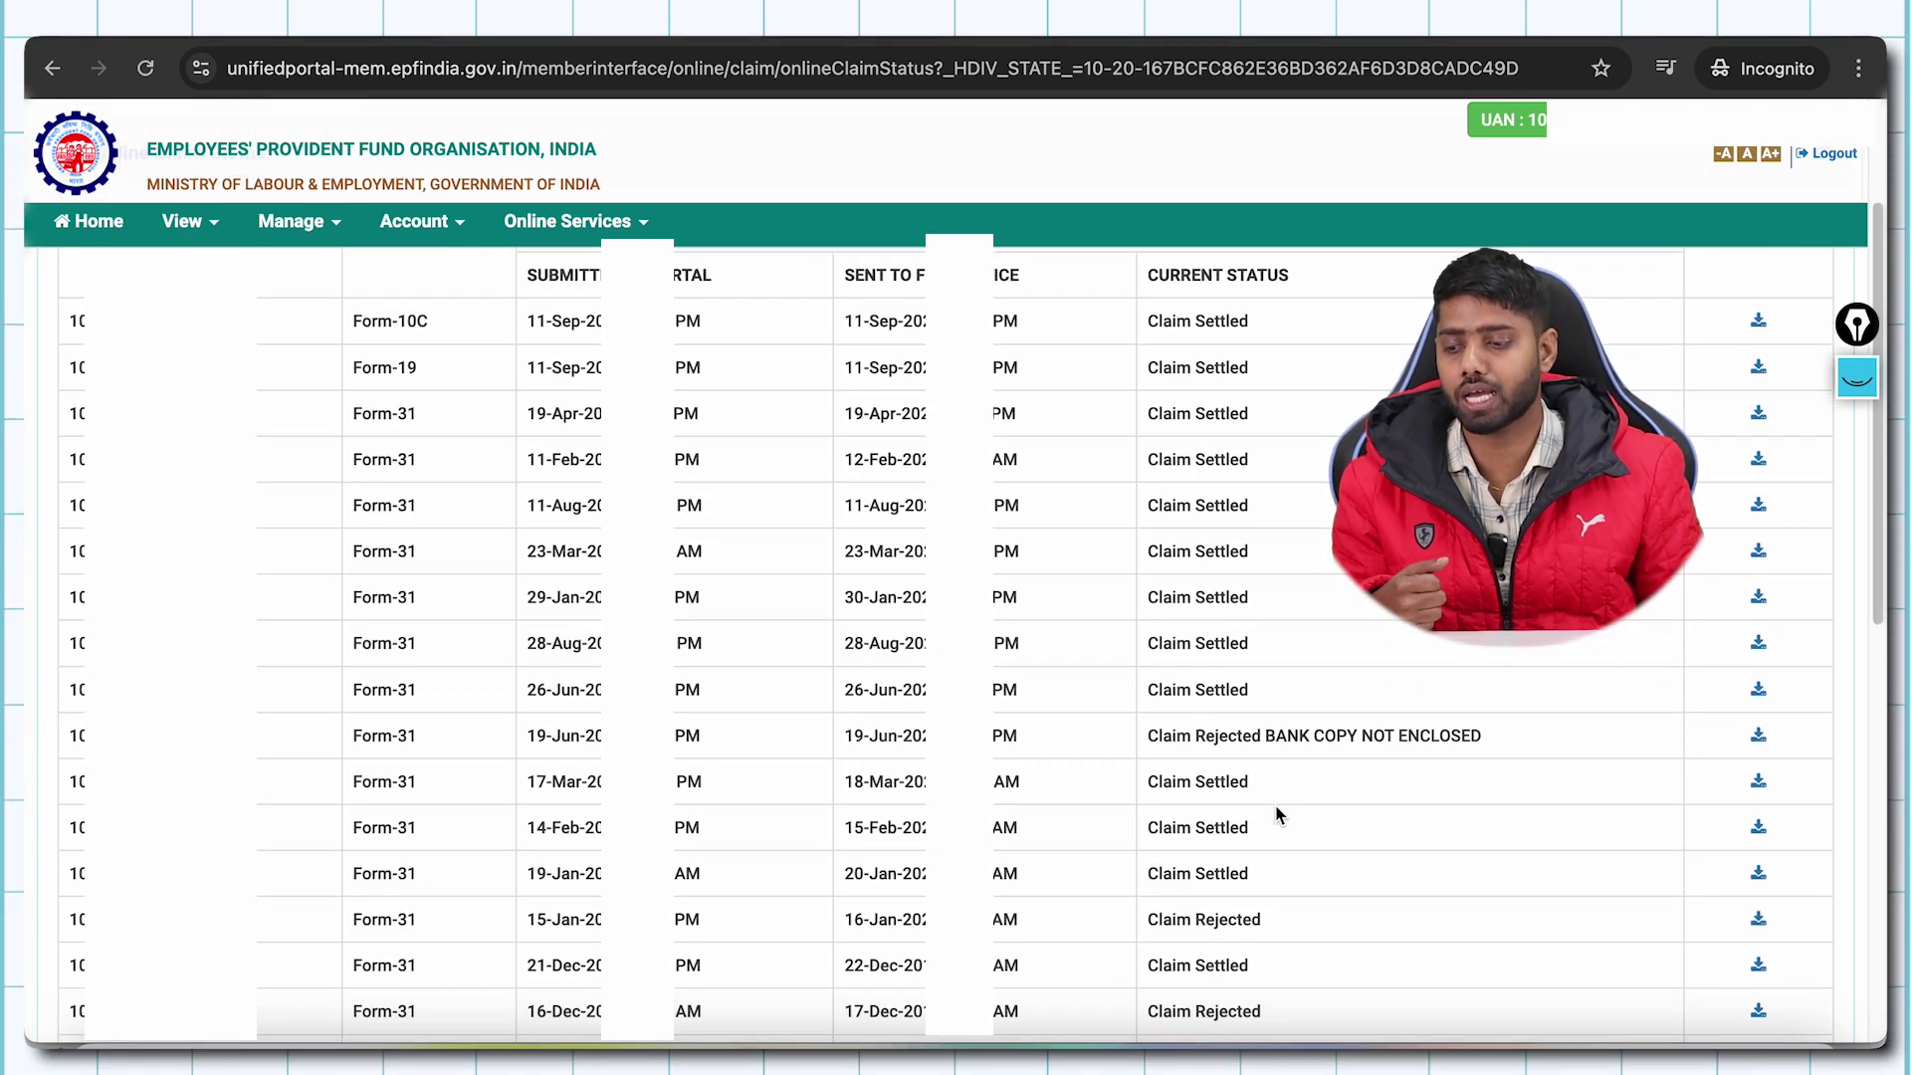
{"action": "scroll", "coordinate": [1279, 814], "scroll_direction": "down", "scroll_amount": 5}
{"action": "scroll", "coordinate": [1279, 814], "scroll_direction": "up", "scroll_amount": 8}
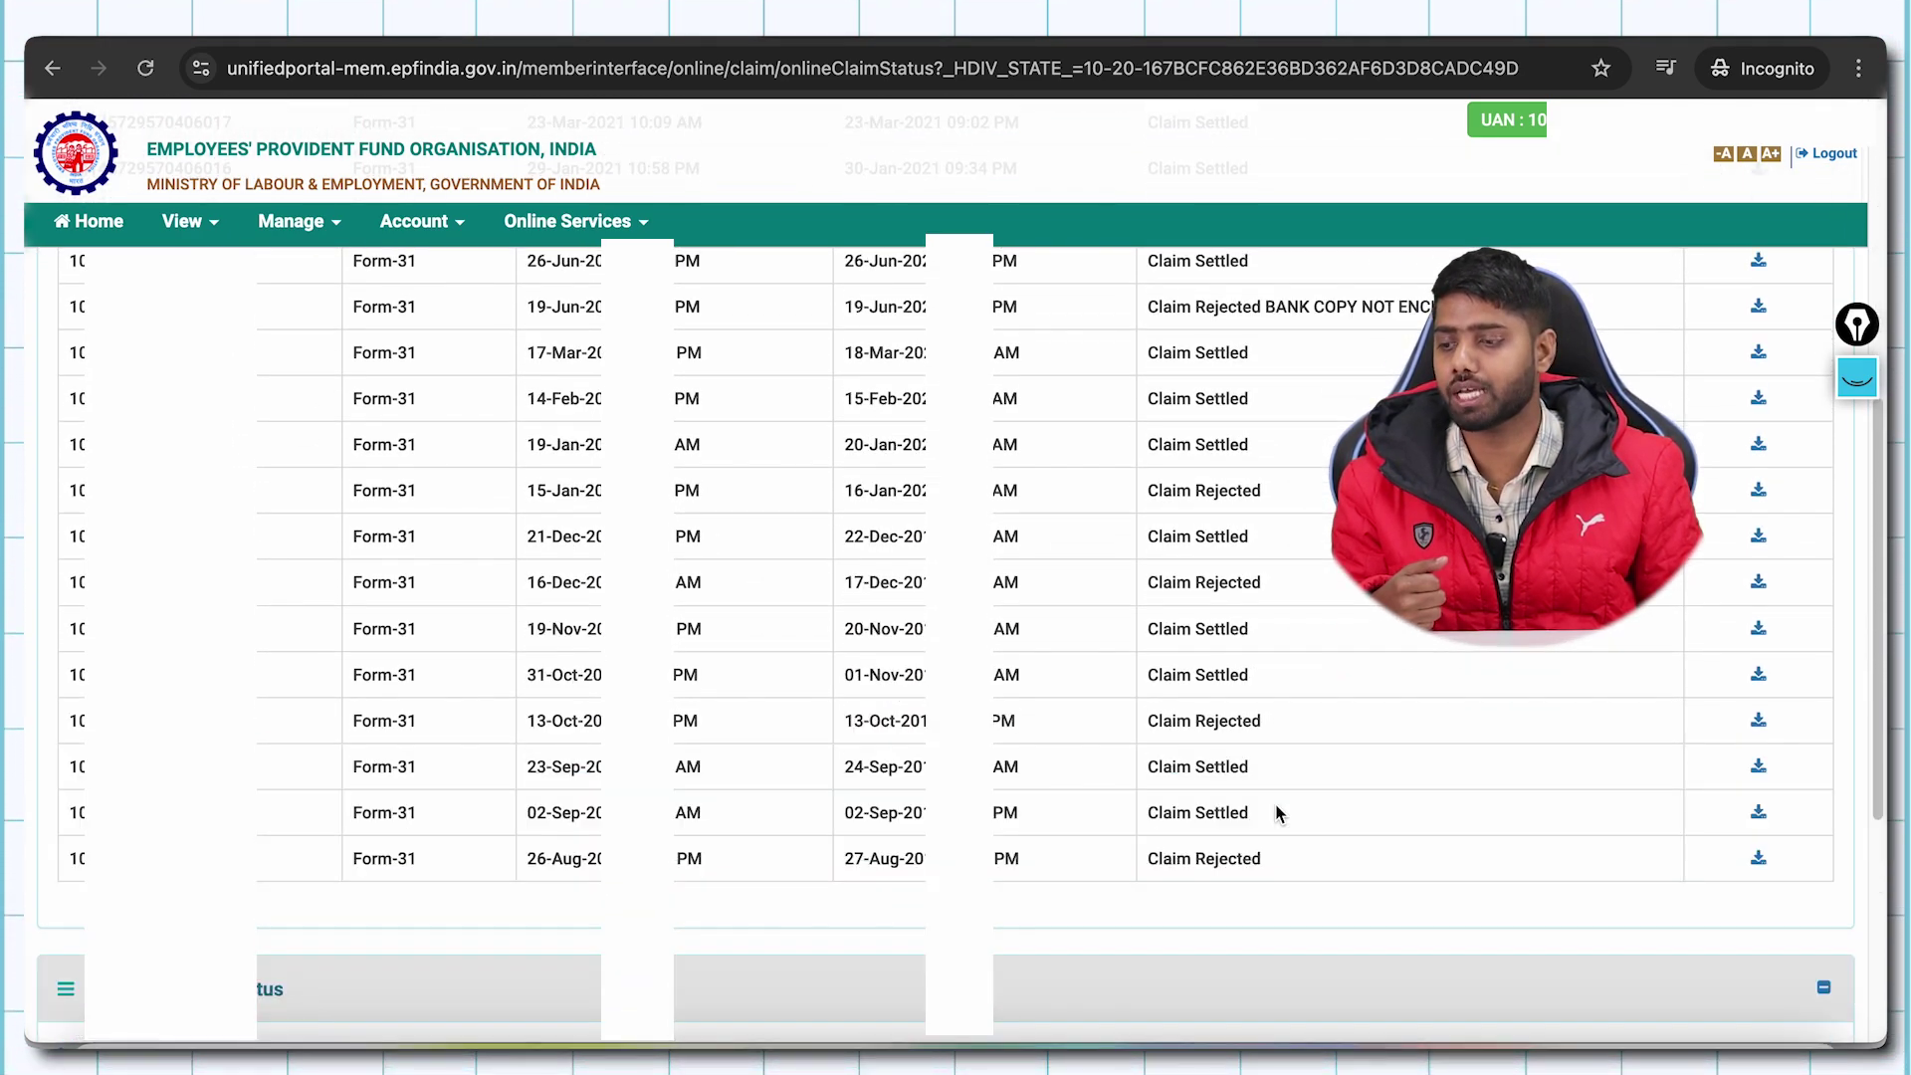